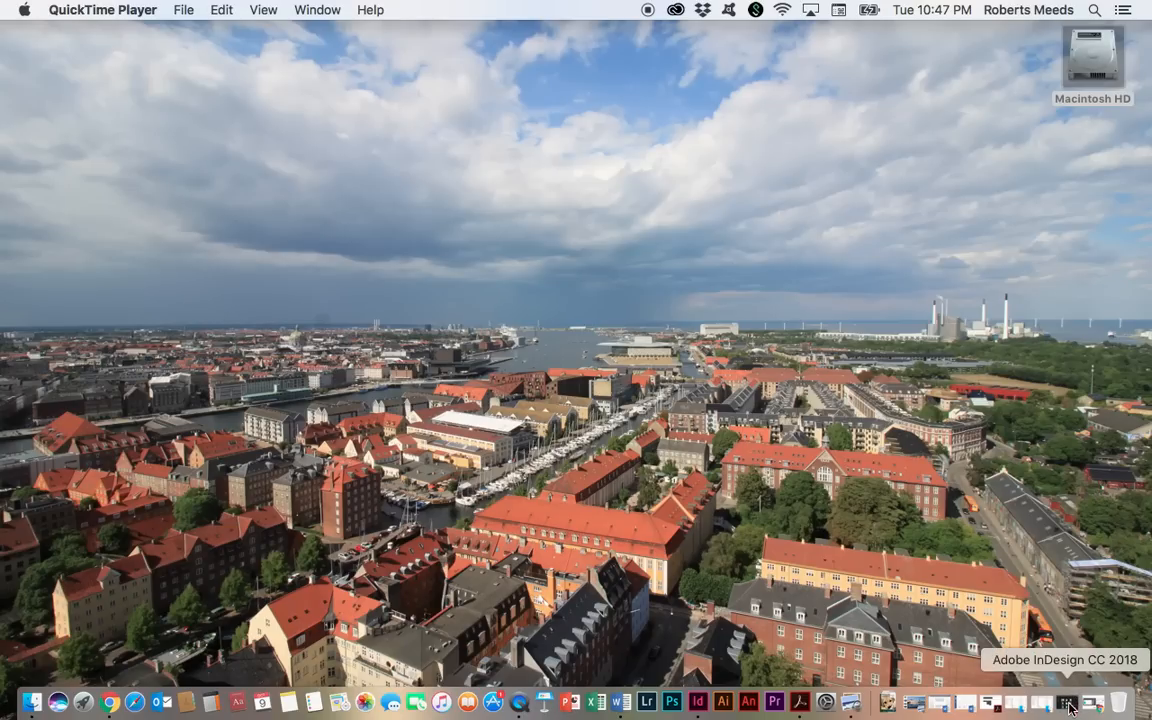
Switch to InDesign and start a new Letter-size print document with units set to inches
left_click(1068, 706)
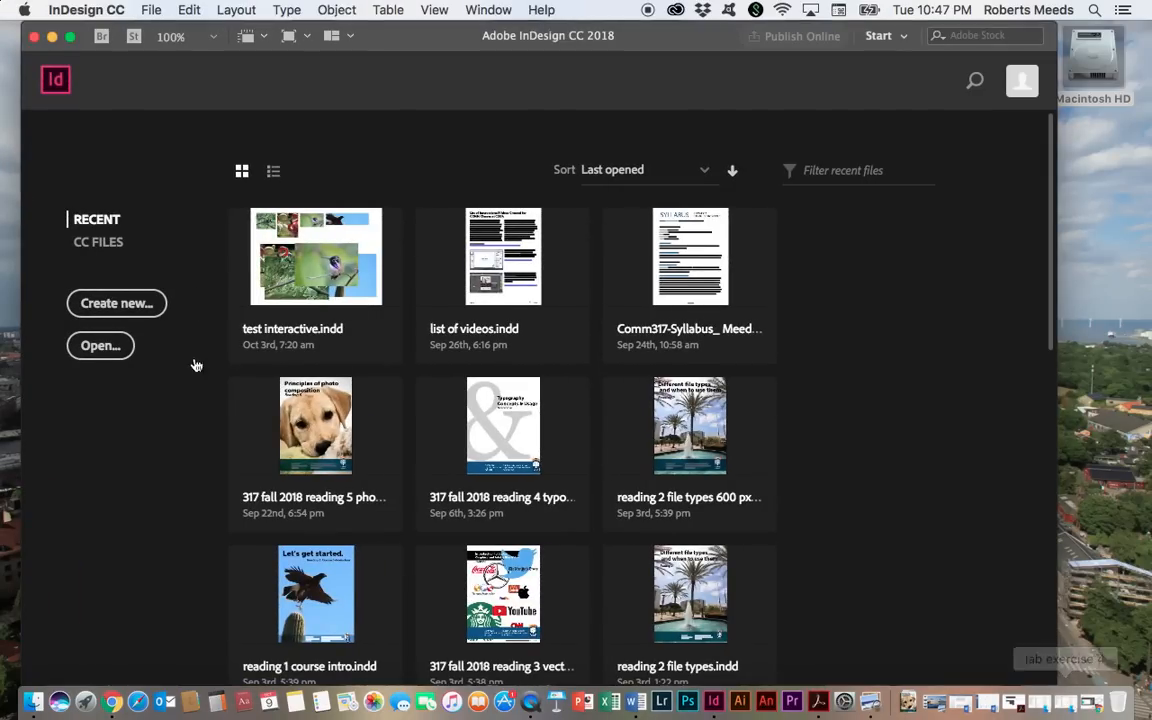
left_click(120, 305)
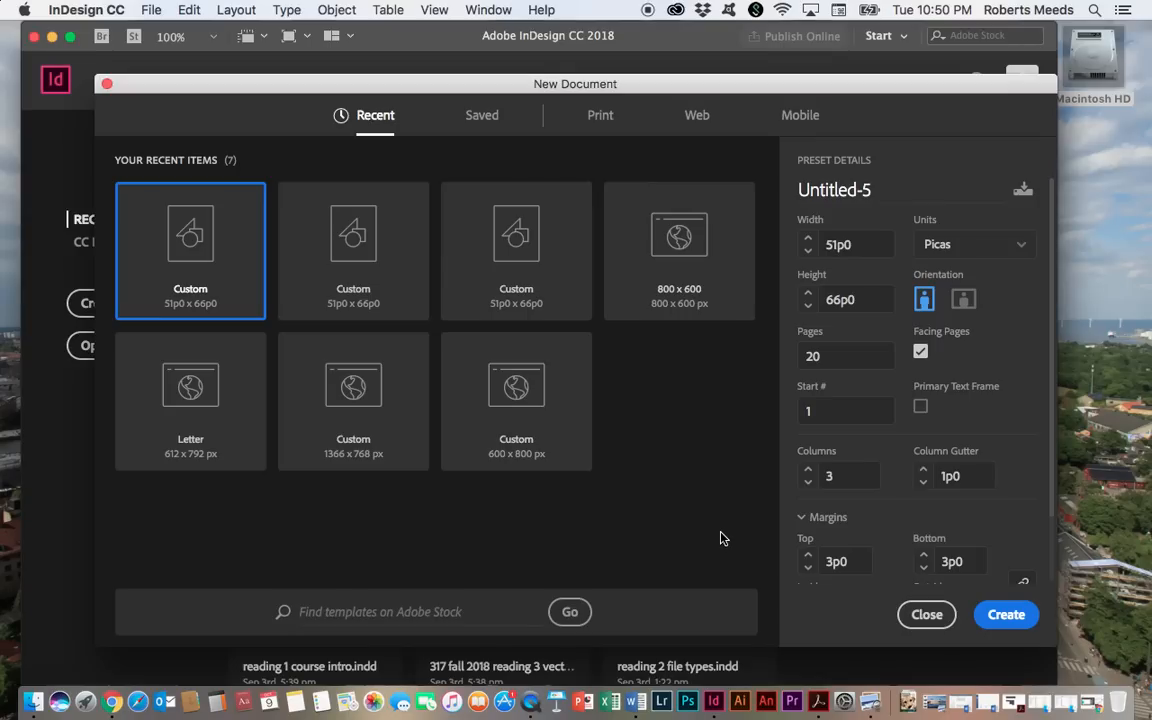
left_click(600, 116)
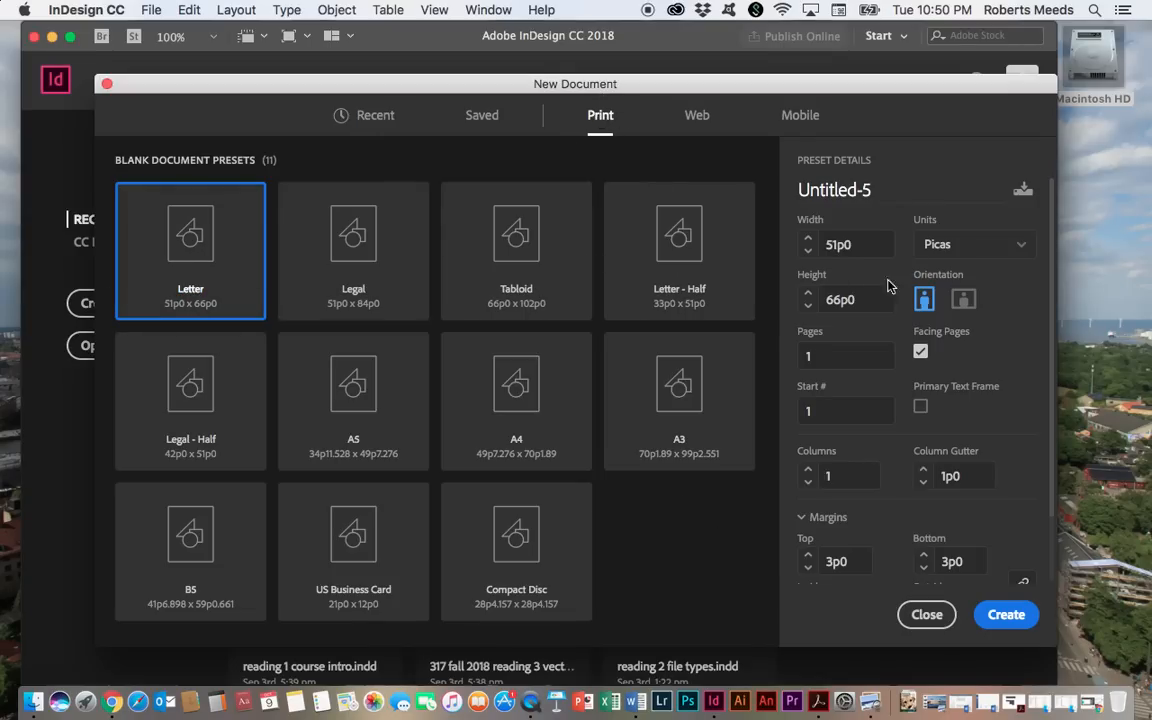
left_click(1025, 246)
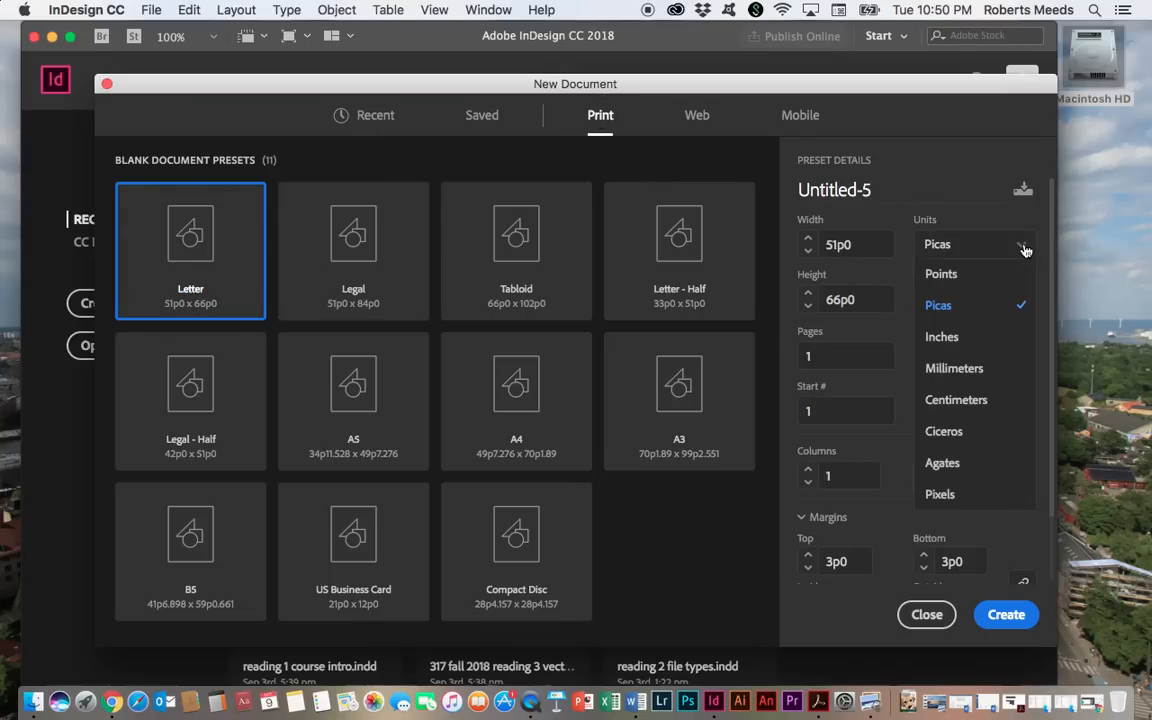
left_click(958, 337)
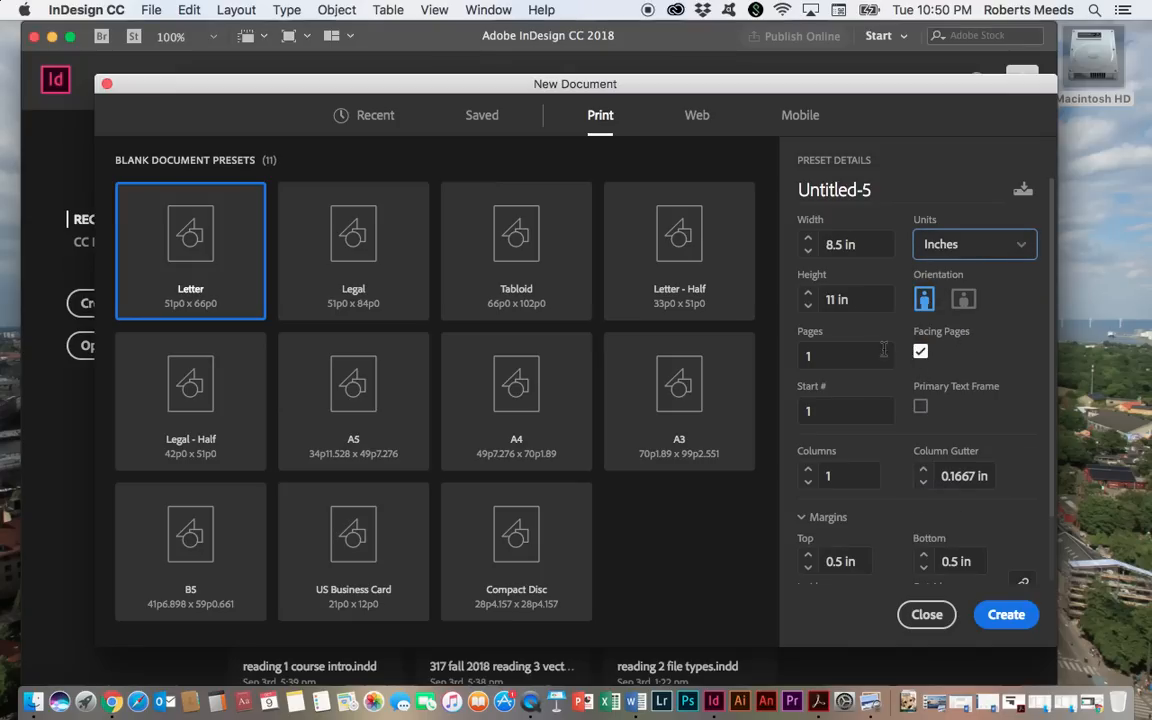
Set the new document to 20 pages and 3 columns with a 0.25 in column gutter
left_click(815, 356)
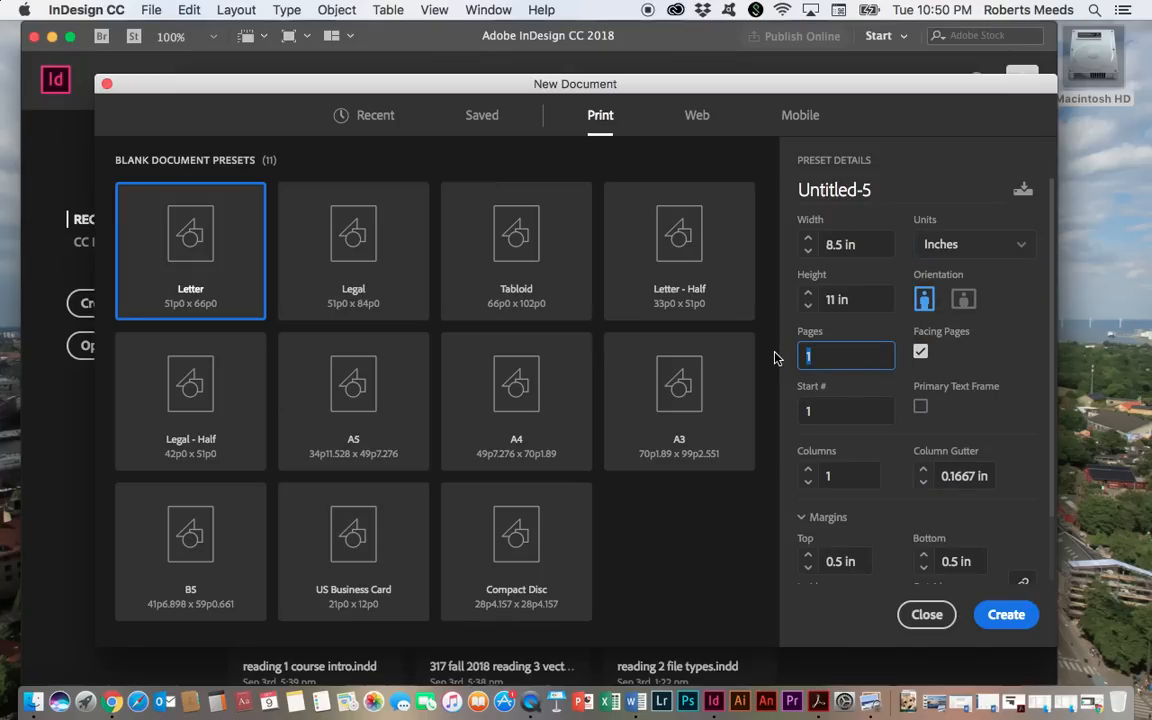
type("20")
left_click(809, 472)
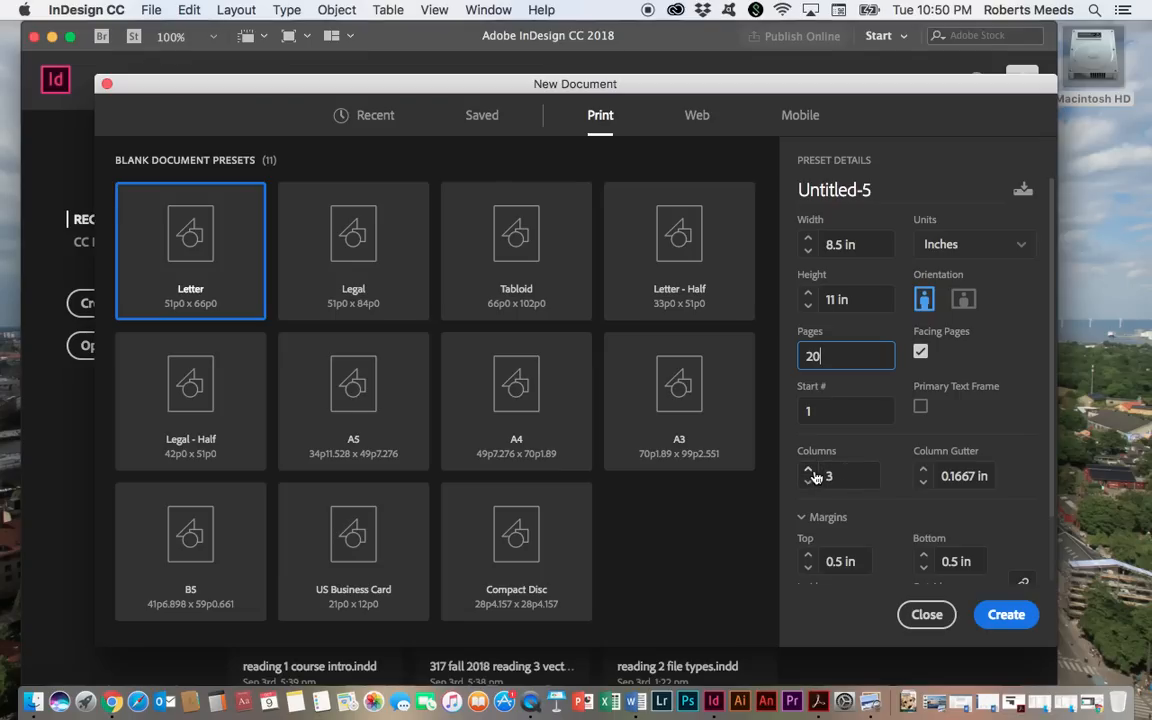
left_click(922, 472)
left_click(923, 482)
scroll(990, 553, "down", 3)
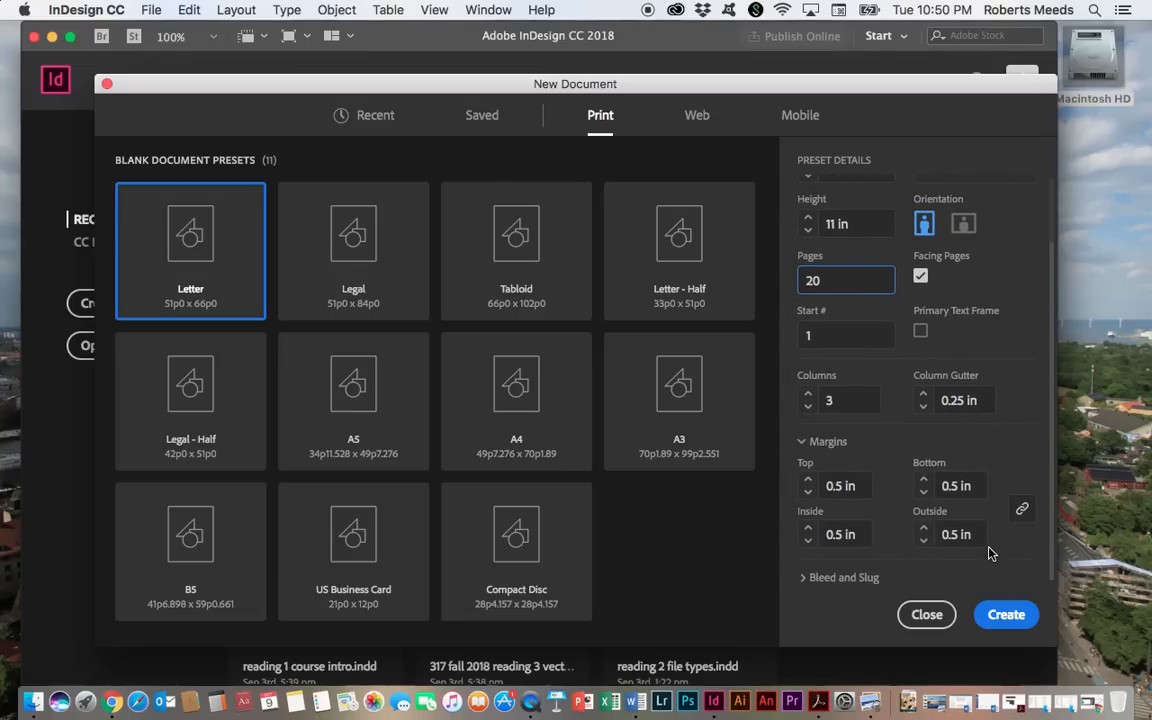
Unlink the margins, set top to 1 in, inside to 0.375 in and outside to 0.625 in, and create the document
left_click(1023, 510)
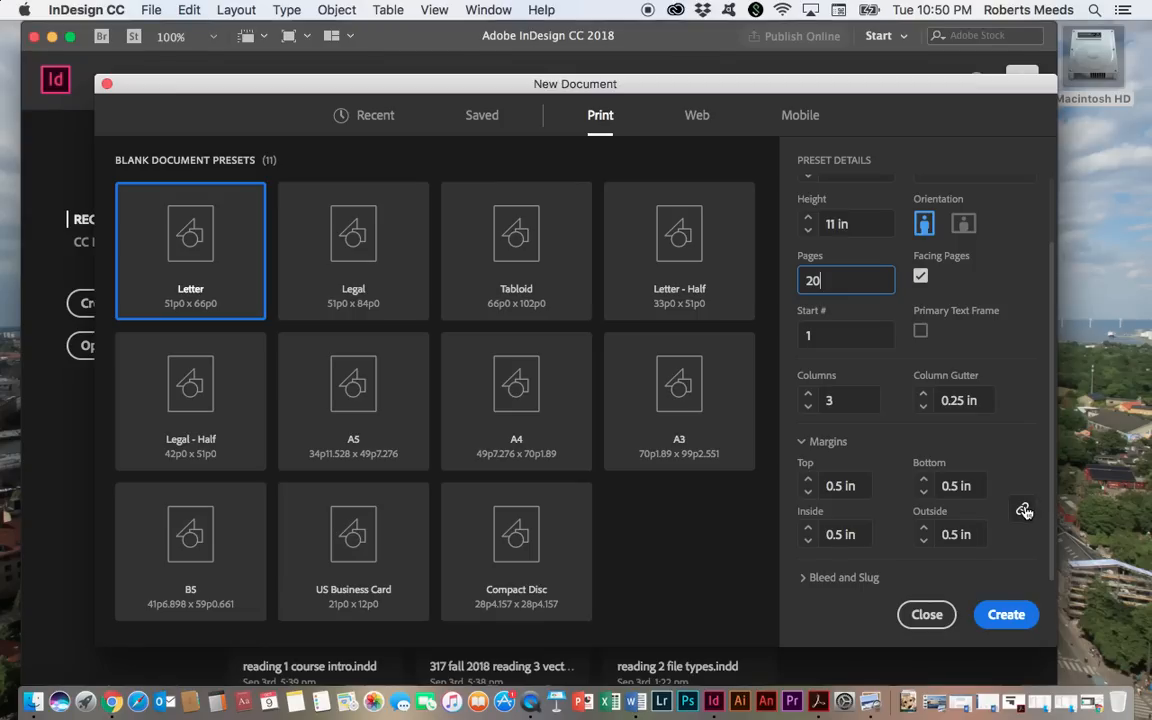
left_click(808, 480)
left_click(808, 480)
left_click(808, 480)
left_click(808, 480)
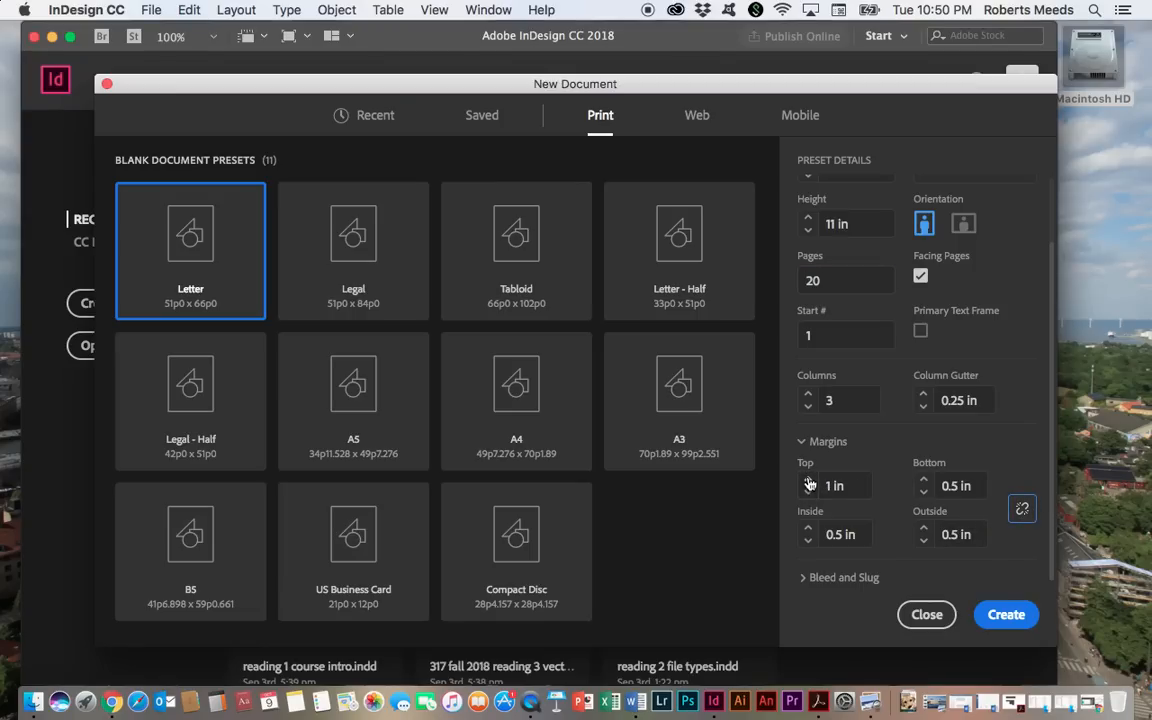
left_click(808, 542)
left_click(923, 530)
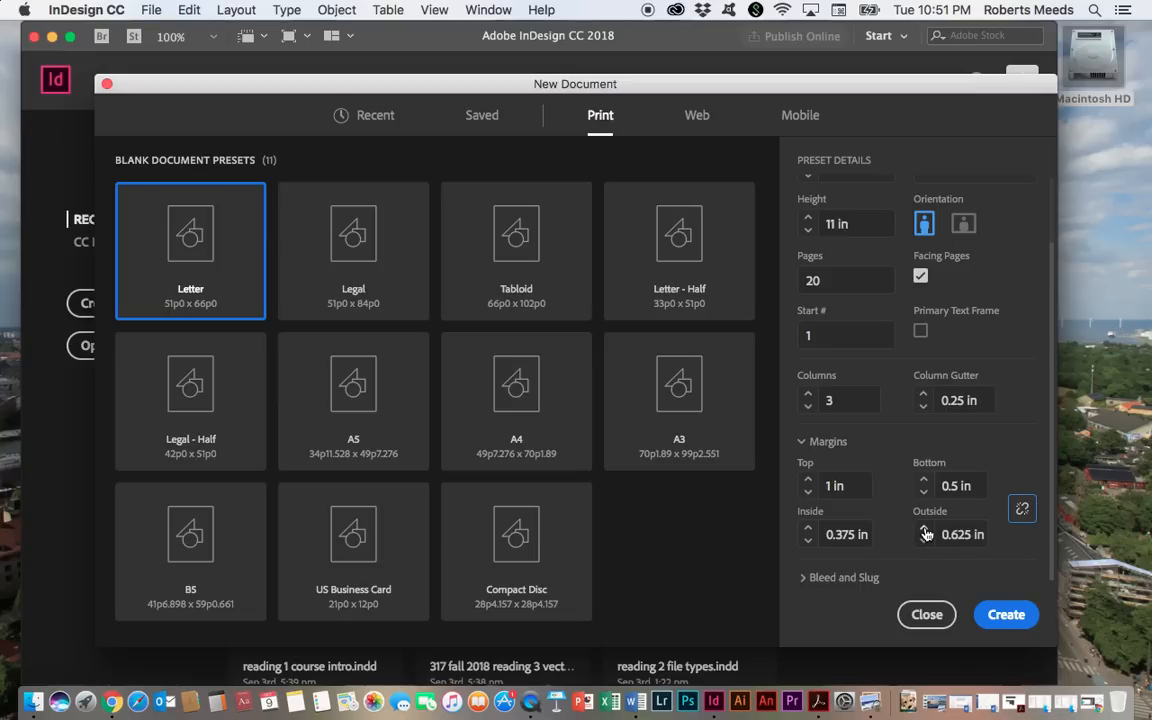
left_click(1005, 614)
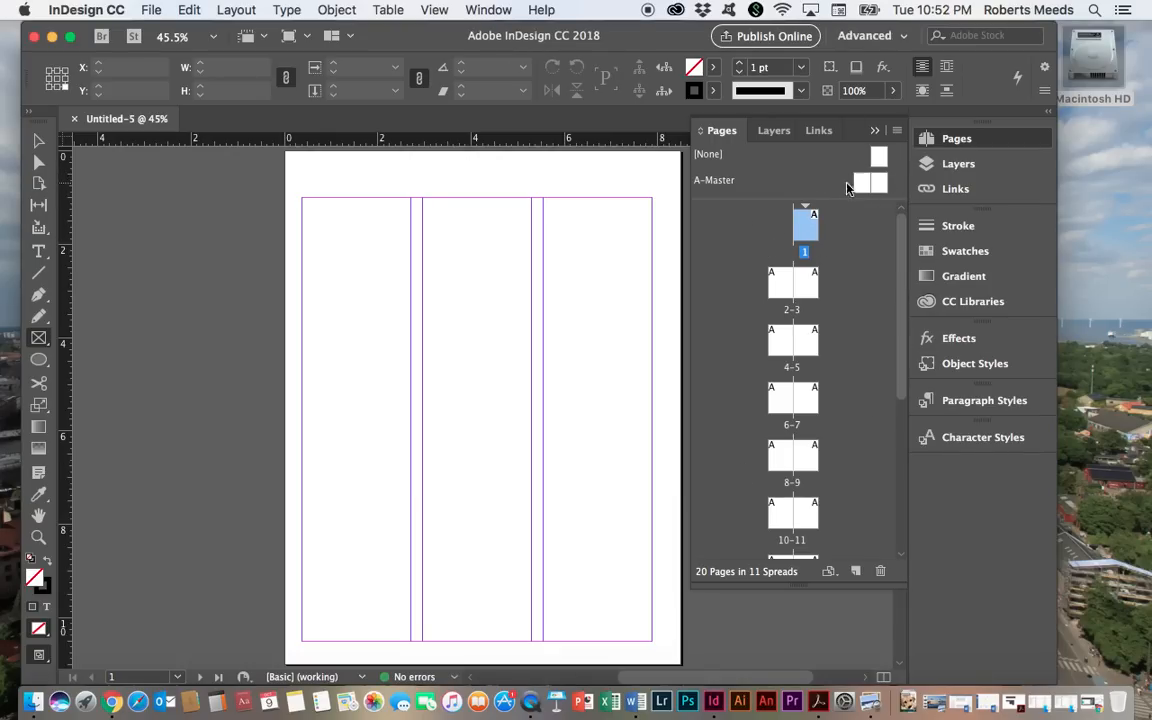
Open the A-Master spread for editing
left_click(176, 677)
left_click(150, 661)
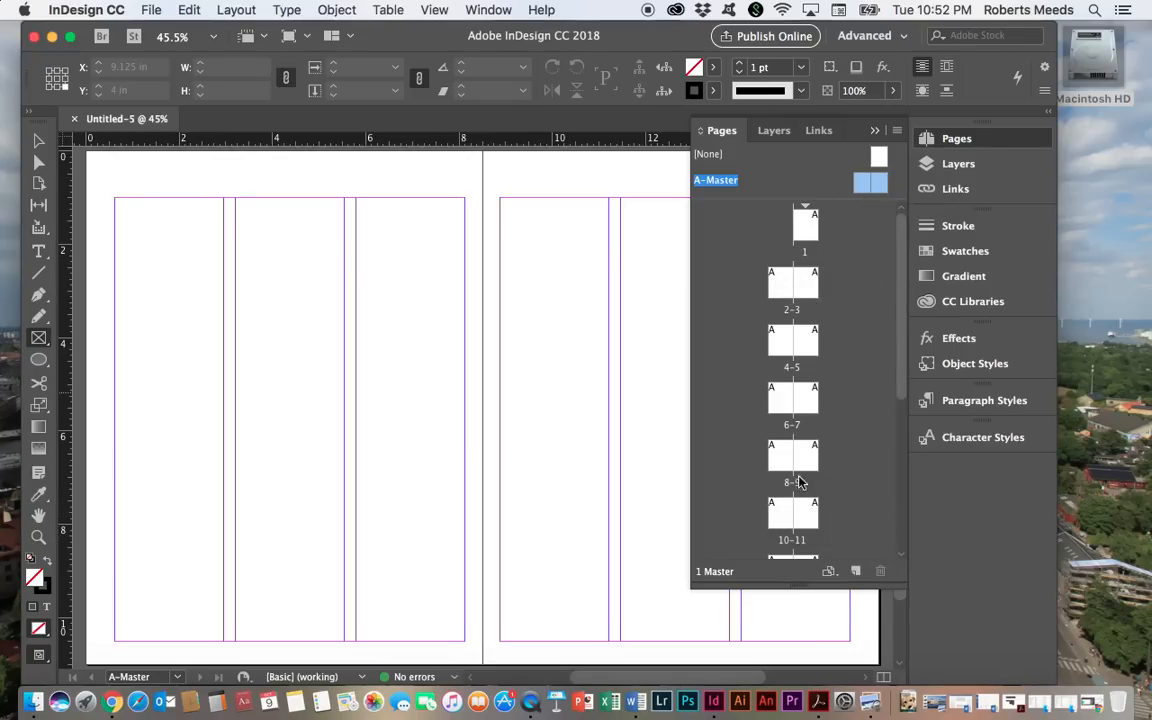
Draw an ellipse about 2.54 by 3.84 in on the left master page and fill it with green
left_click(38, 361)
mouse_move(260, 276)
left_mouse_down()
mouse_move(291, 388)
mouse_move(396, 452)
mouse_move(380, 456)
left_mouse_up()
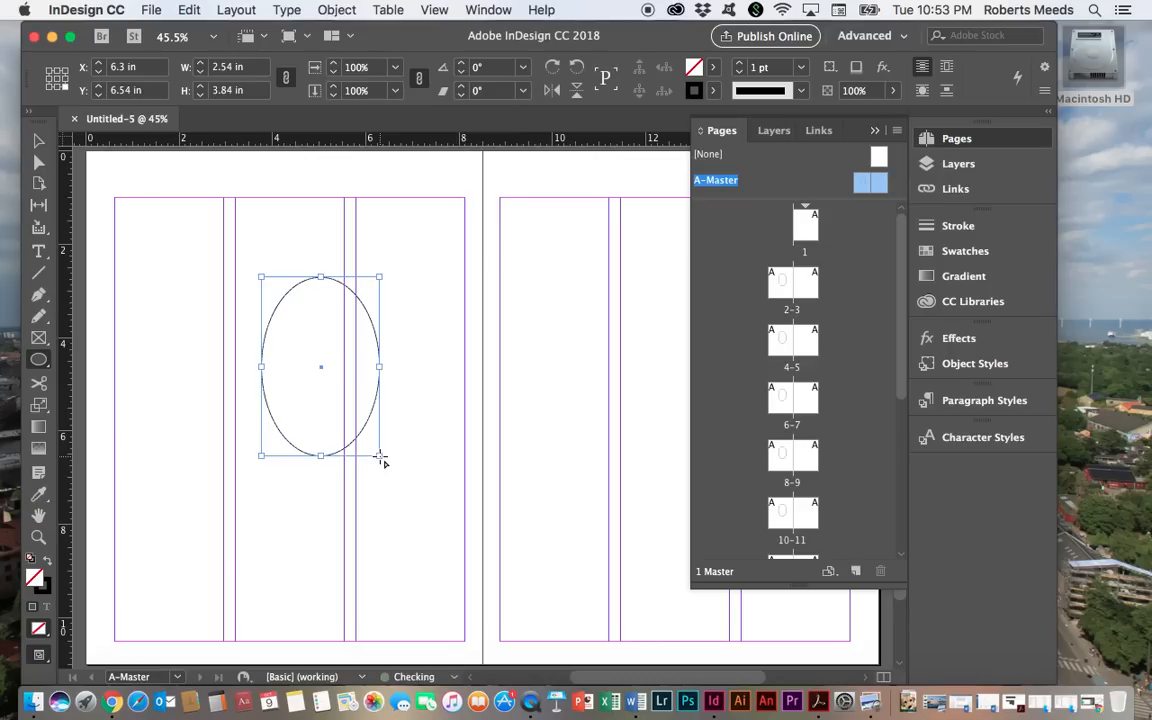
double_click(34, 577)
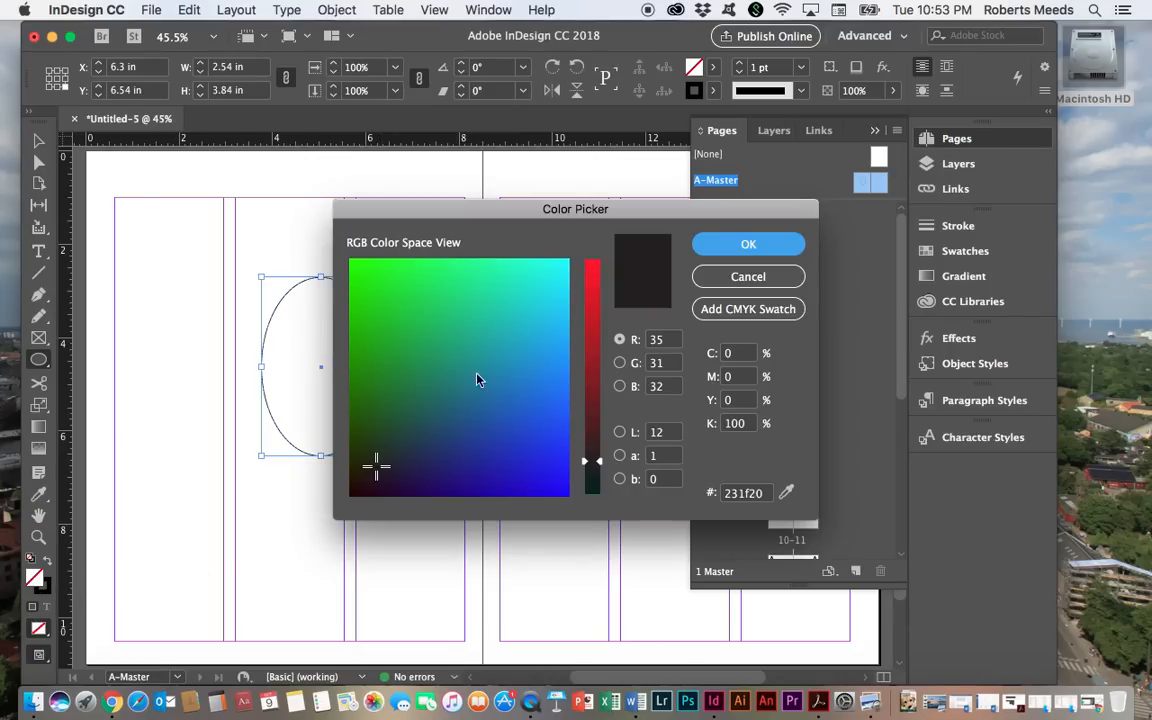
left_click(376, 318)
left_click(727, 248)
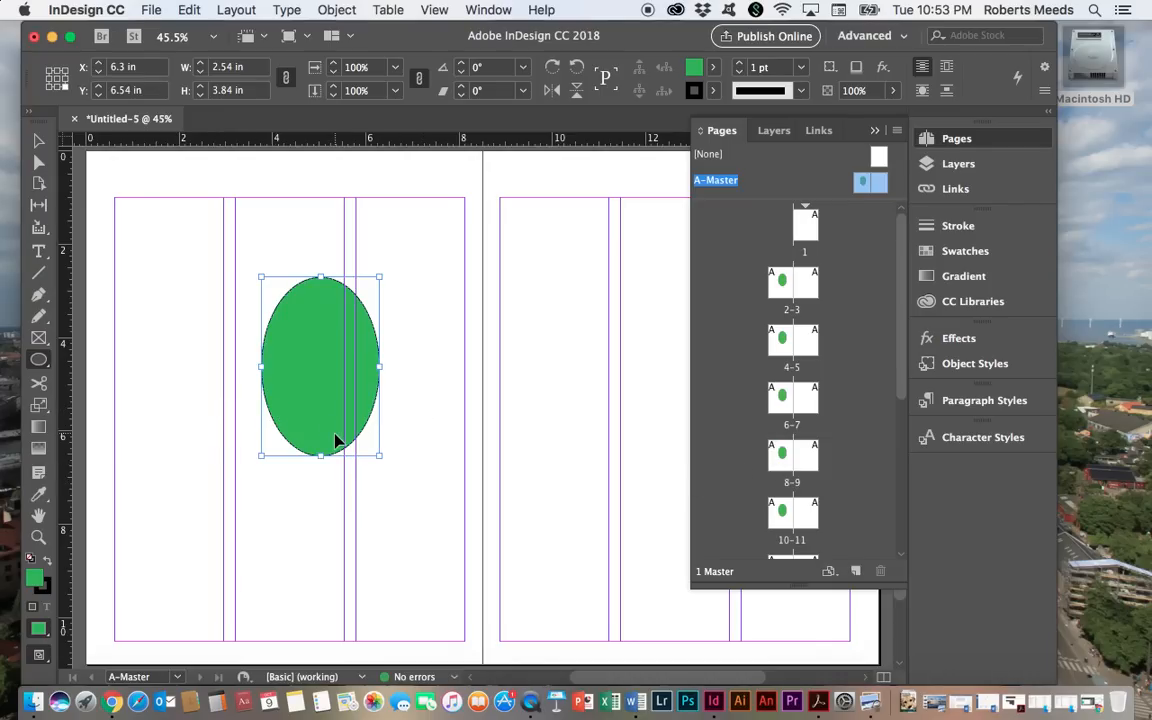
Add a second 2.54 by 3.84 in ellipse on the right master page, and delete both ellipses from the master spread
left_click(600, 346)
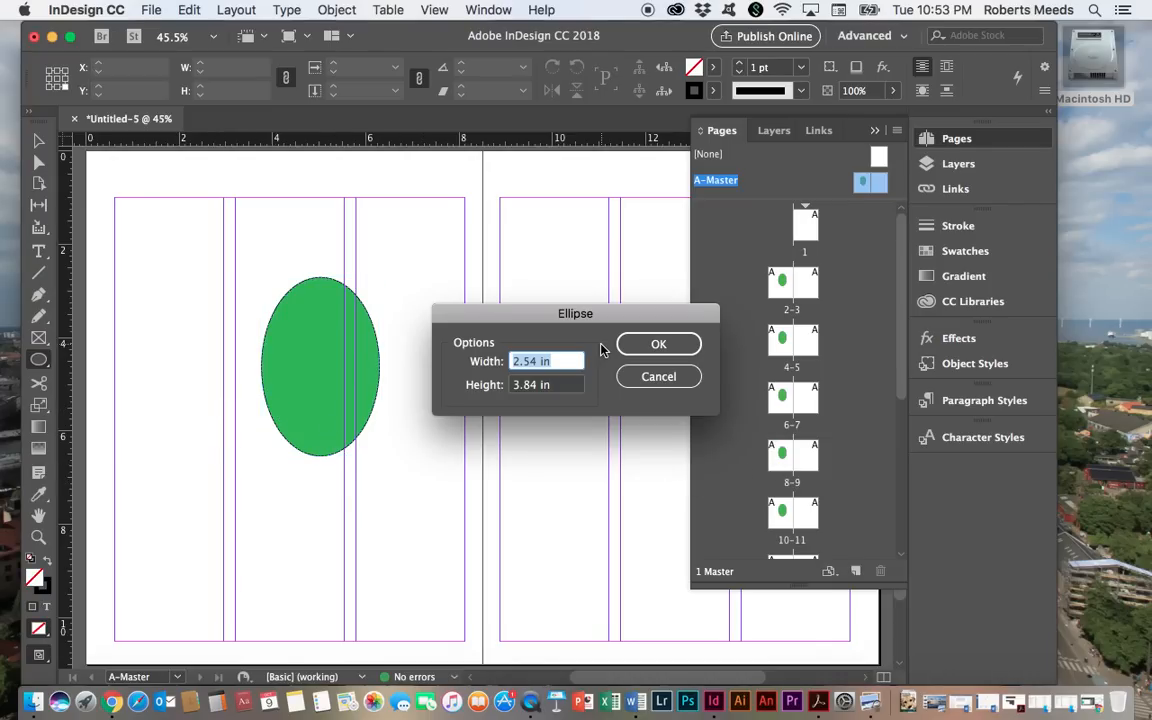
left_click(632, 344)
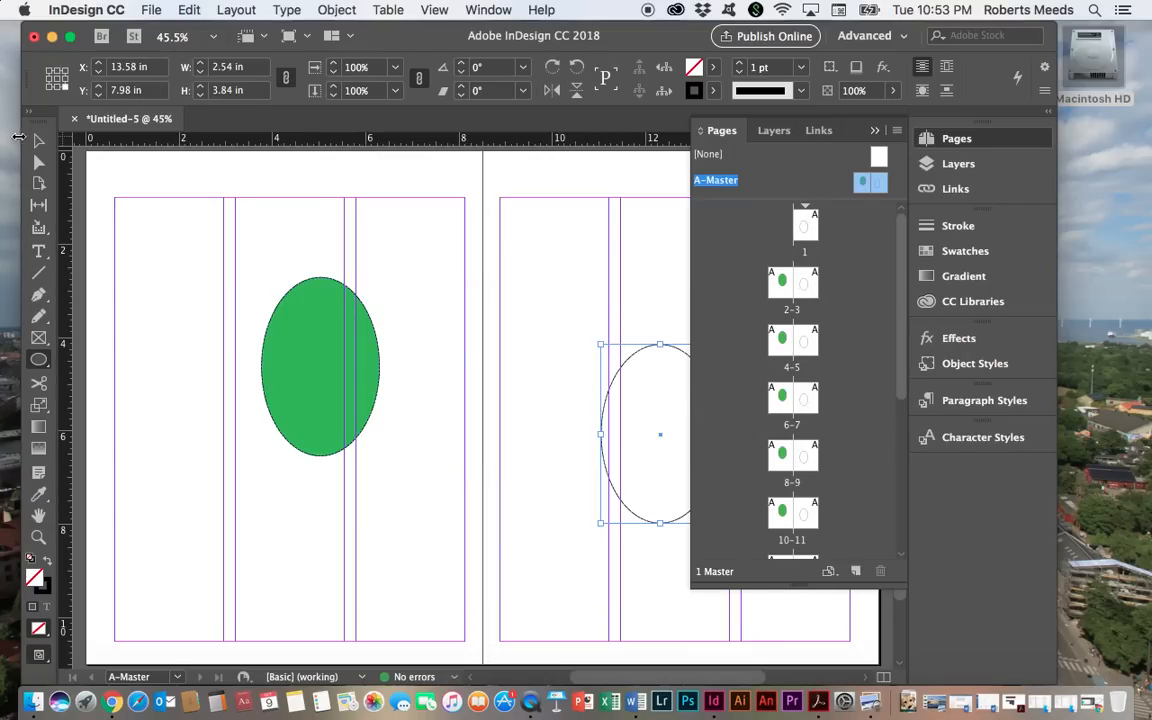
left_click(38, 143)
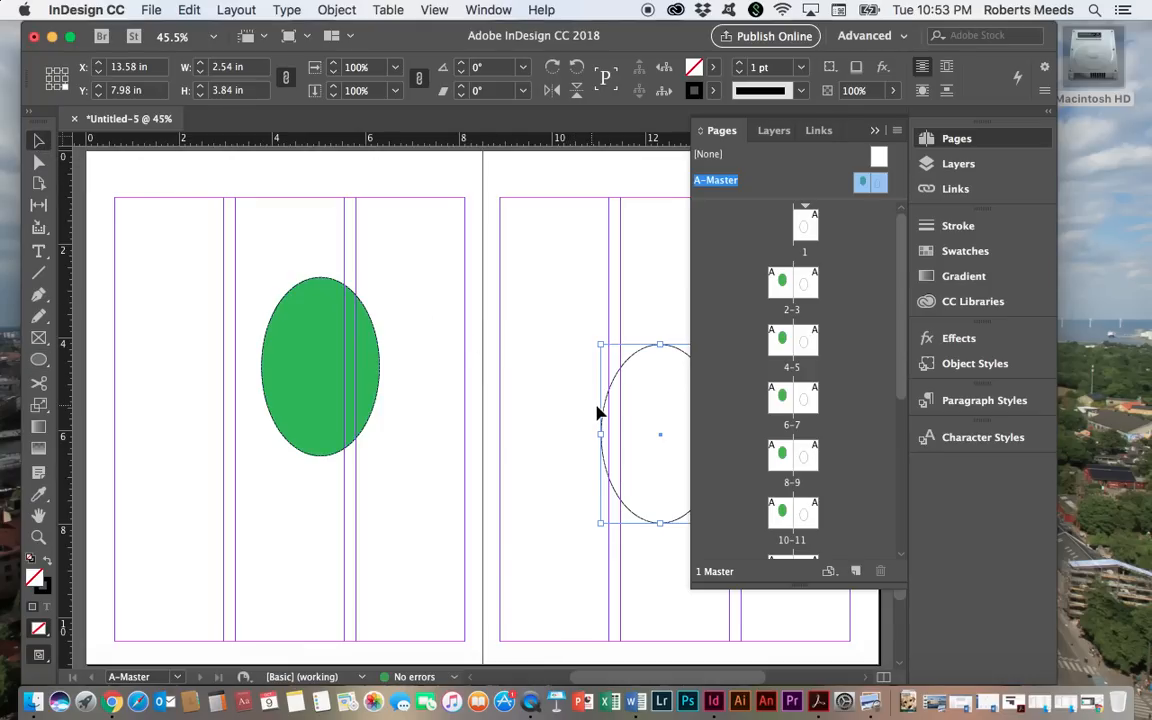
key("BackSpace")
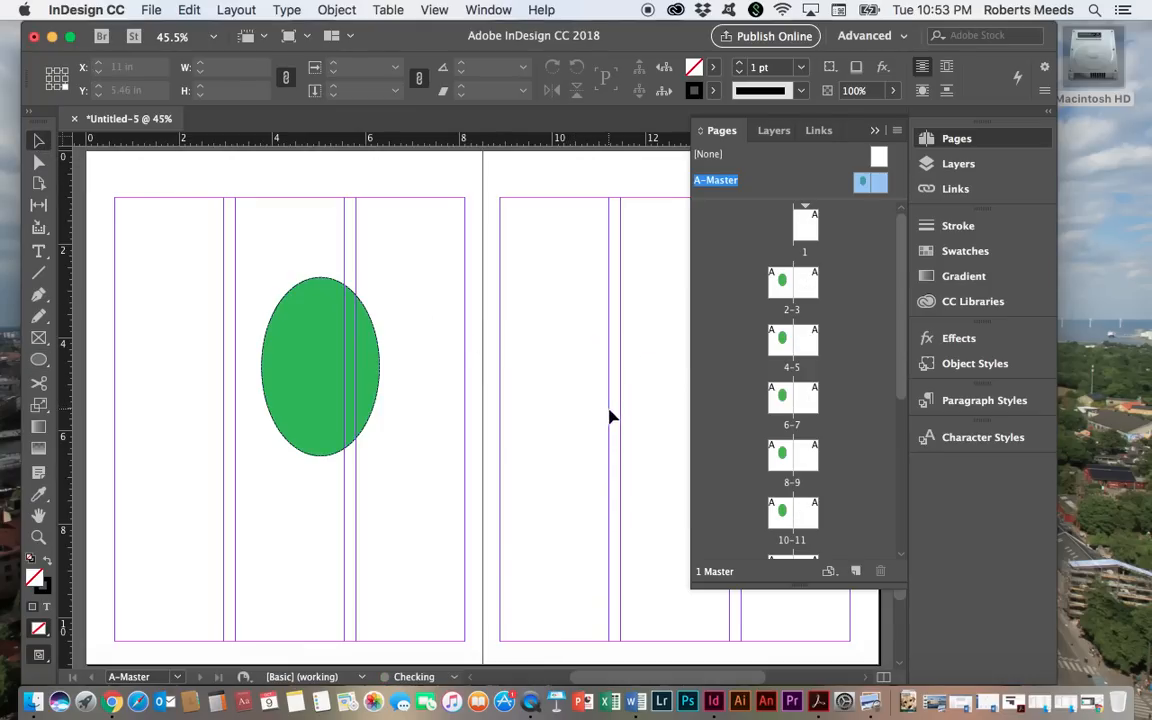
left_click(321, 318)
key("BackSpace")
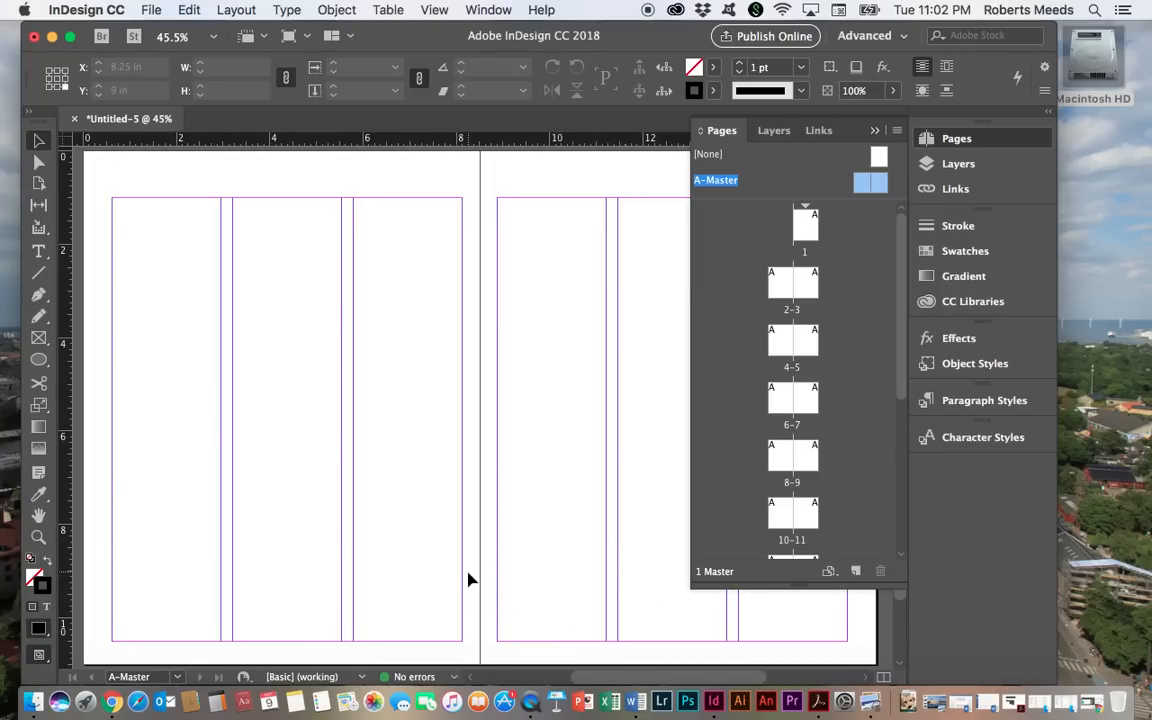
Draw a circle about 0.32 in wide just below the bottom outside margin corner of the left master page
key("super+equal")
scroll(334, 527, "down", 3)
scroll(334, 527, "left", 3)
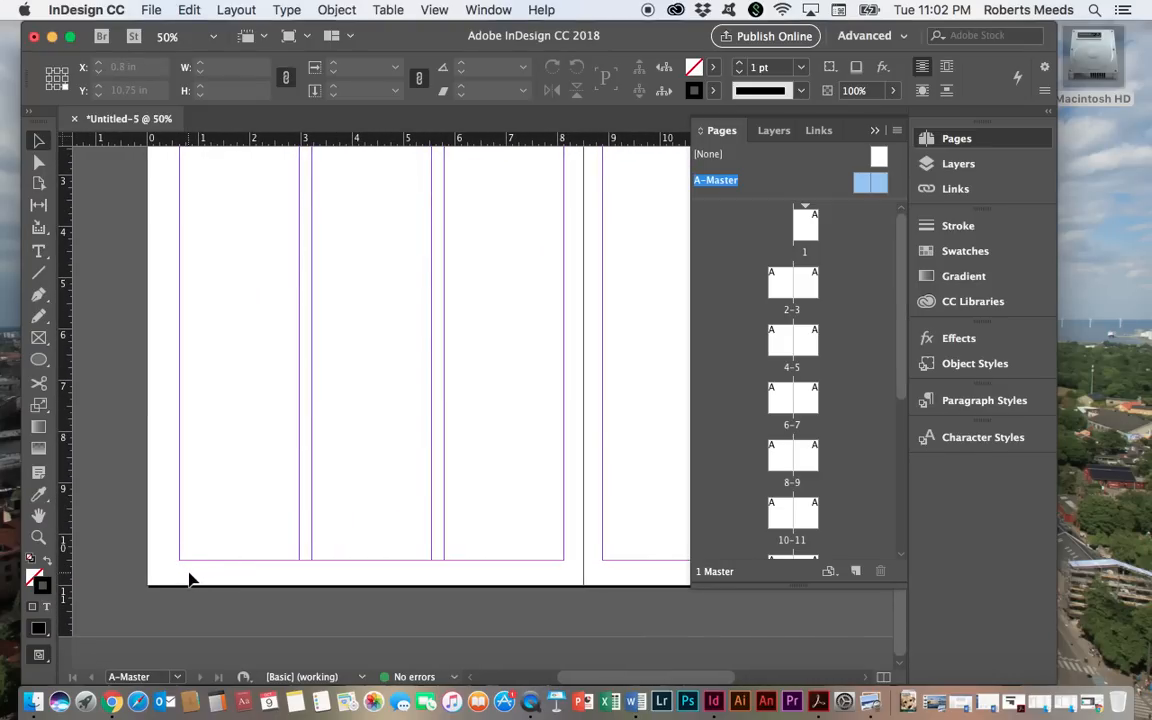
left_click(40, 362)
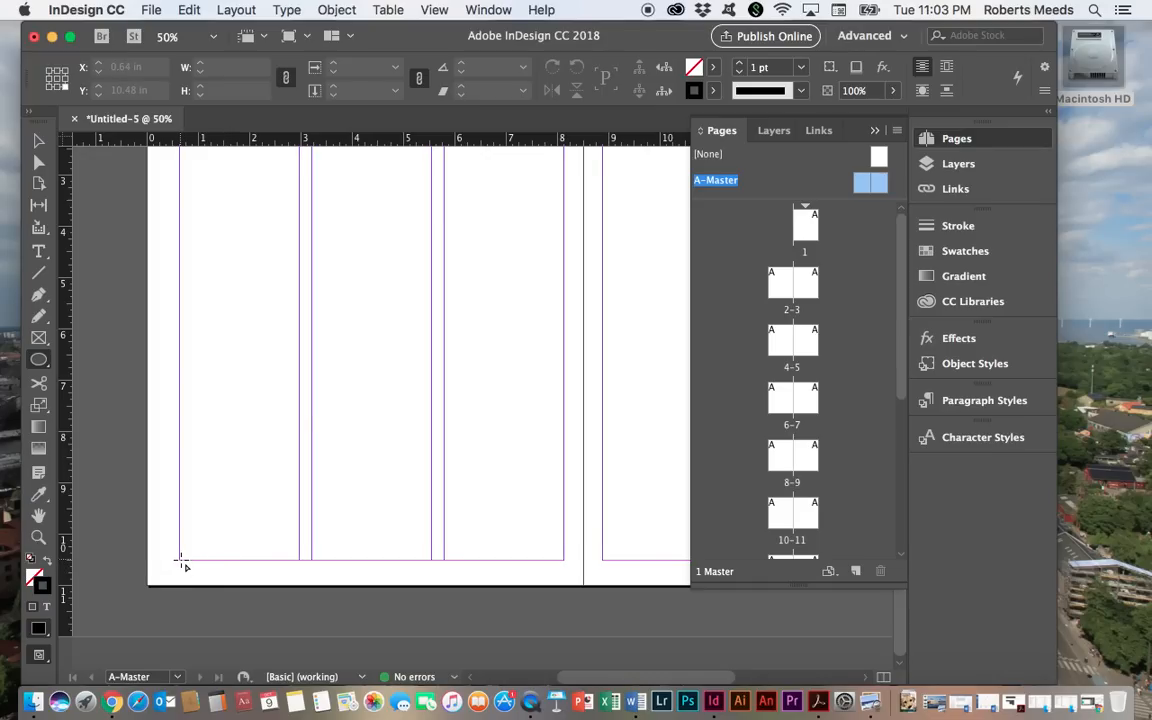
left_click_drag(182, 562, 205, 578)
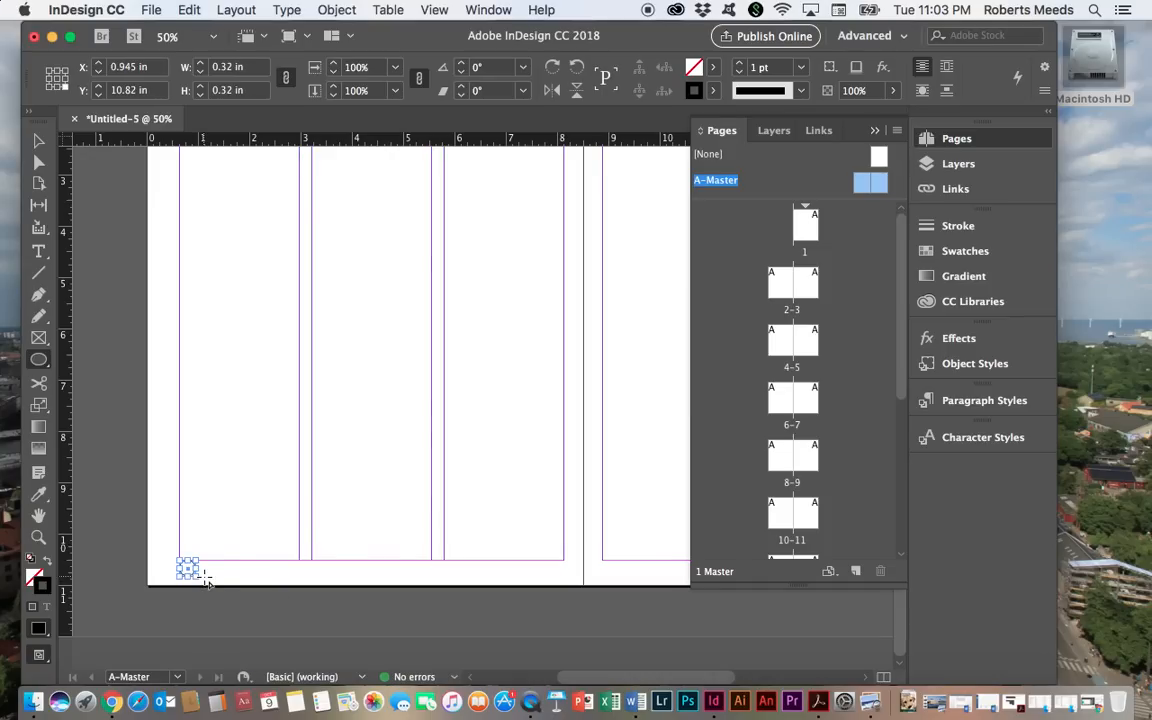
Swap the small circle's fill and stroke so it has no outline, and fill it with blue #236dc8
key("super+equal")
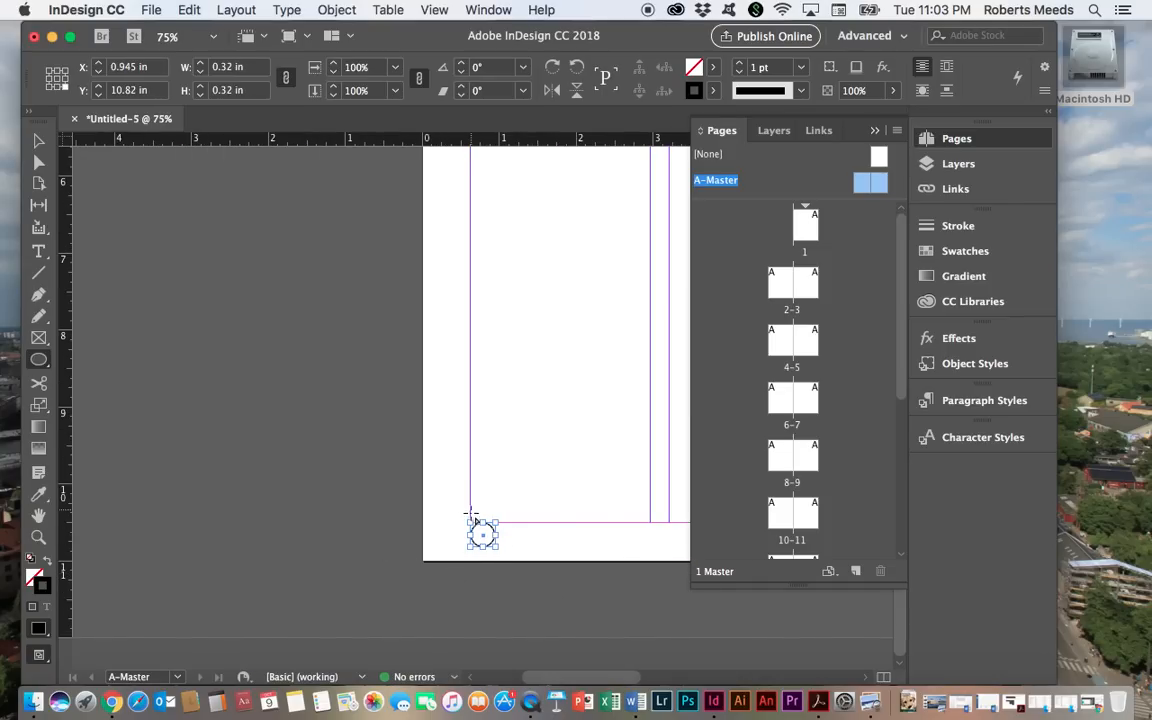
left_click(45, 562)
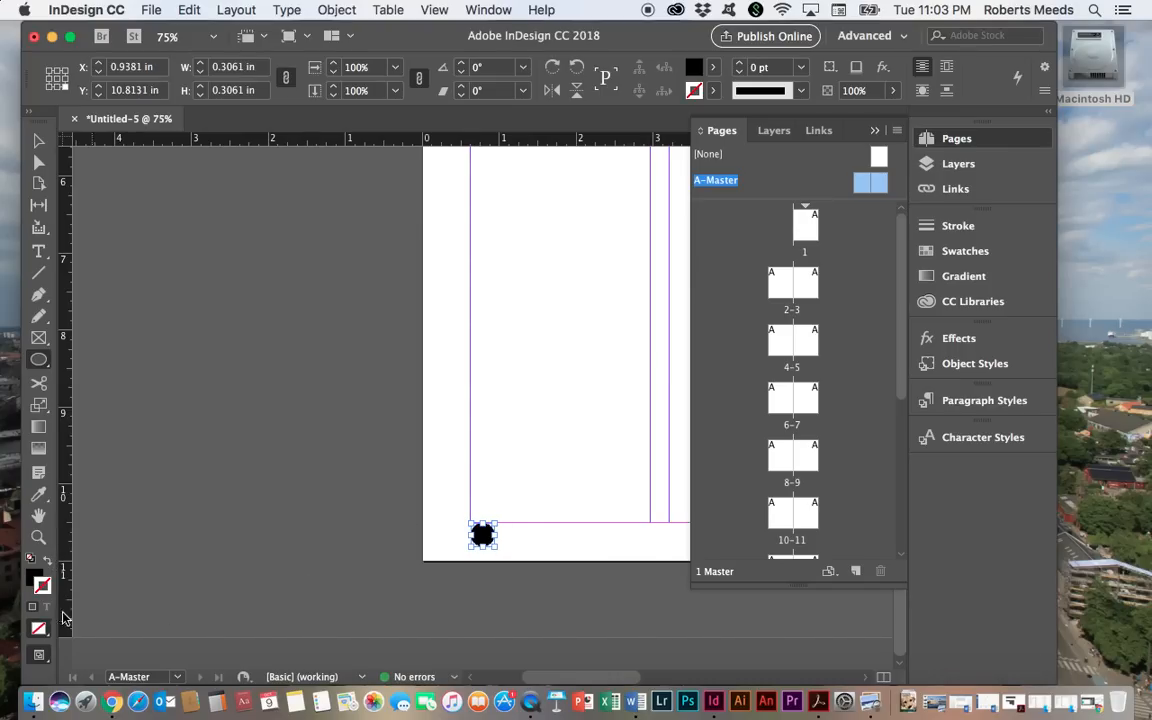
left_click(31, 580)
double_click(31, 580)
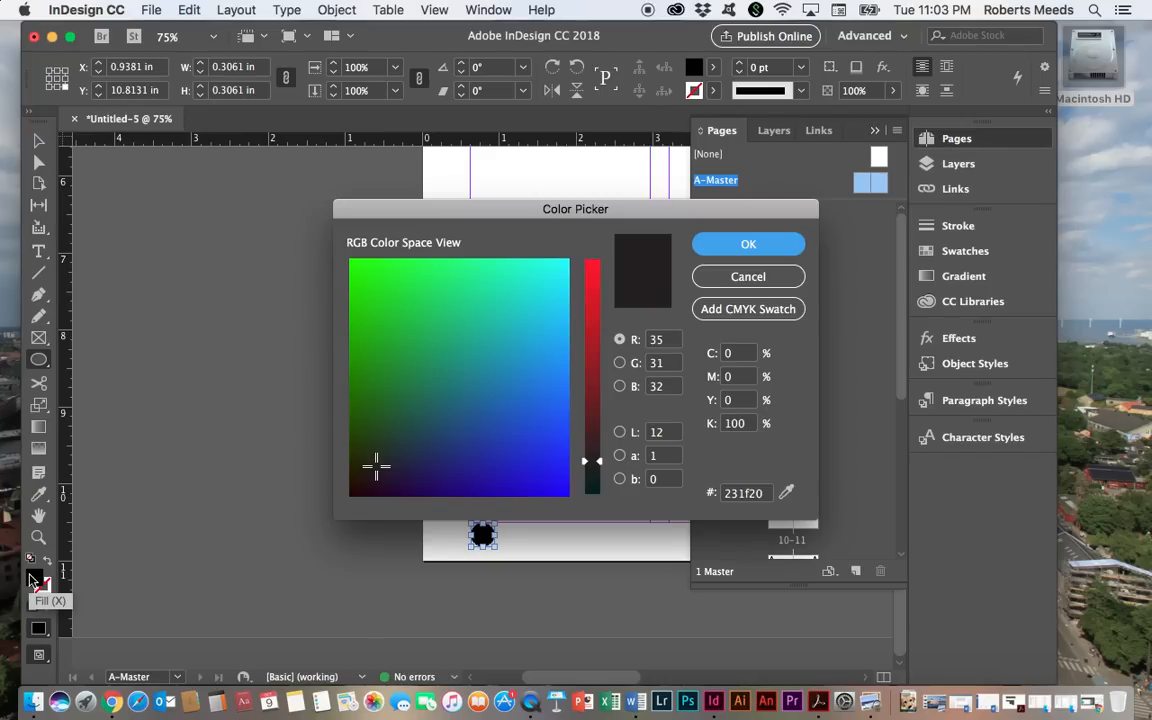
left_click(520, 400)
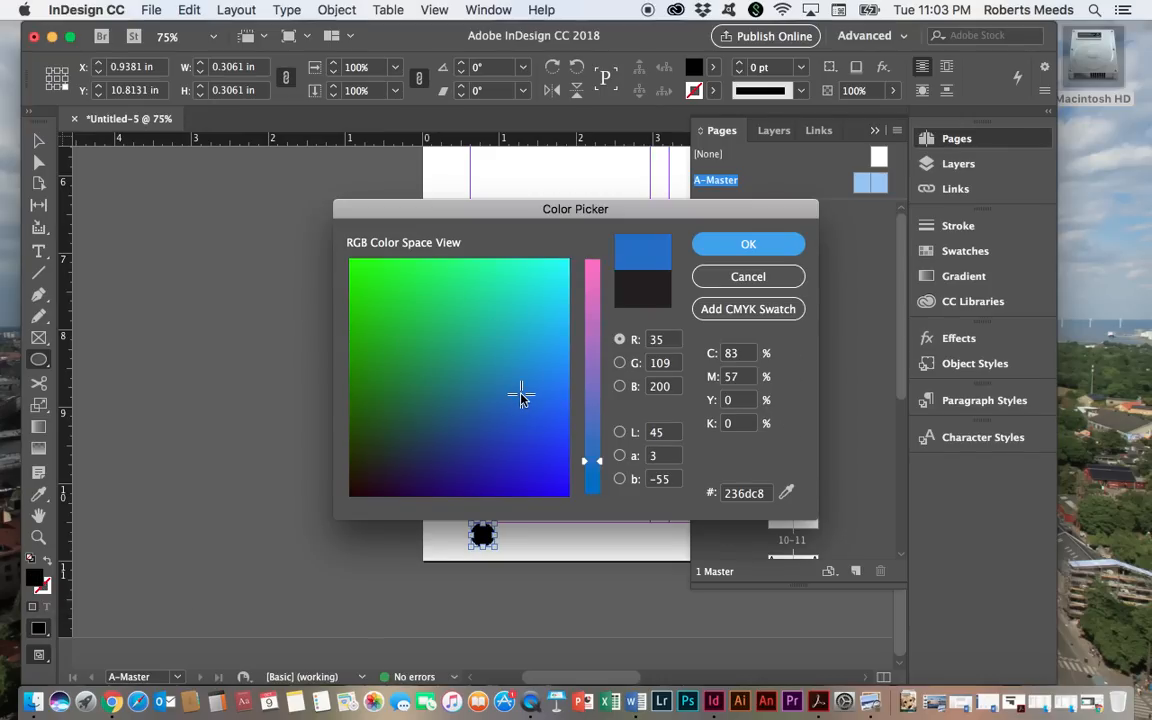
left_click(748, 244)
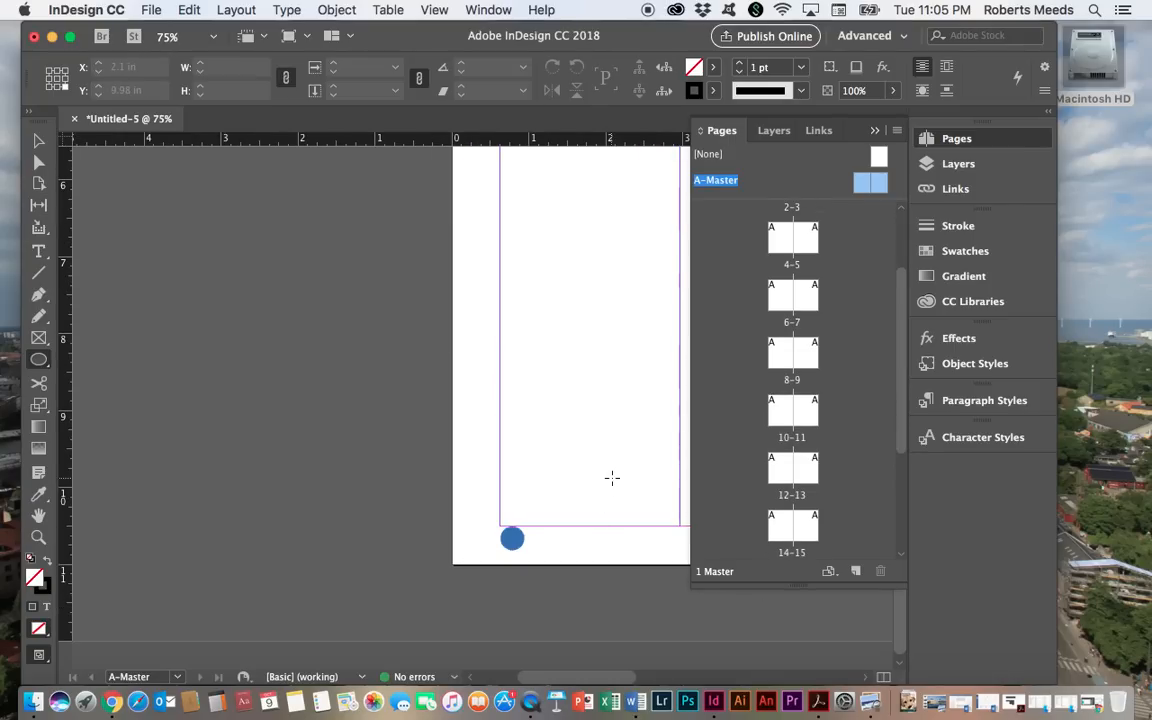
Place the blue circle just below the bottom outside margin corner of the right master page, flush with the outside margin
scroll(612, 478, "right", 1)
scroll(612, 478, "right", 5)
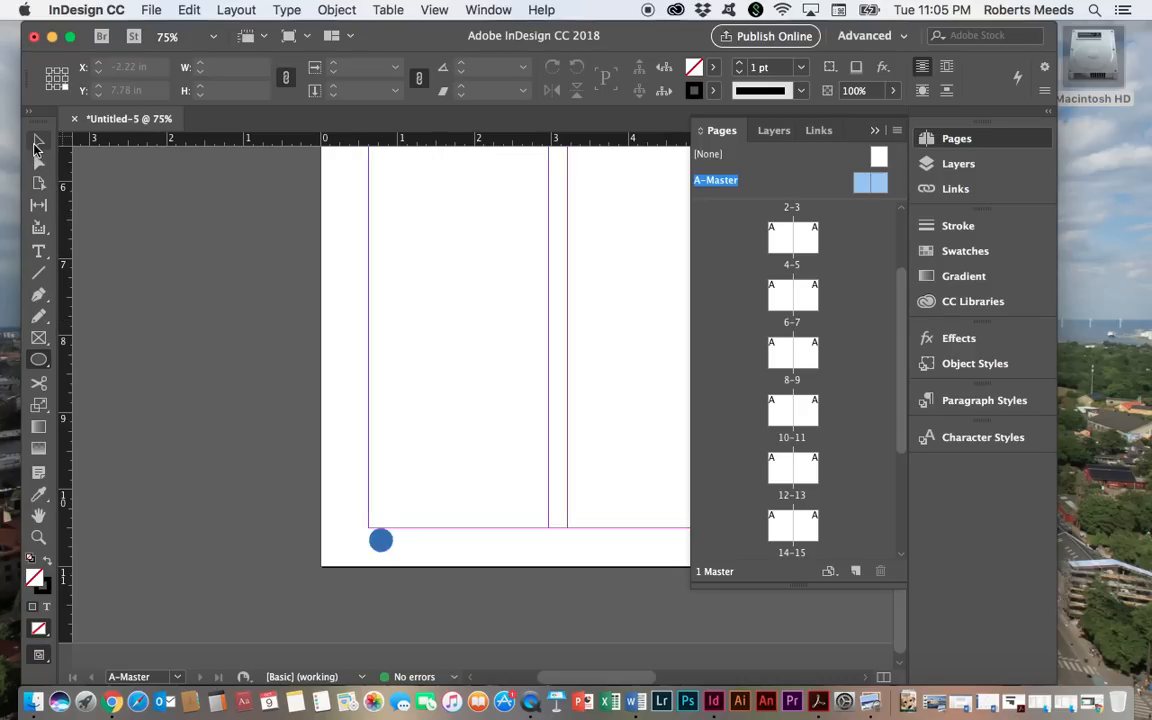
left_click(37, 143)
left_click(380, 541)
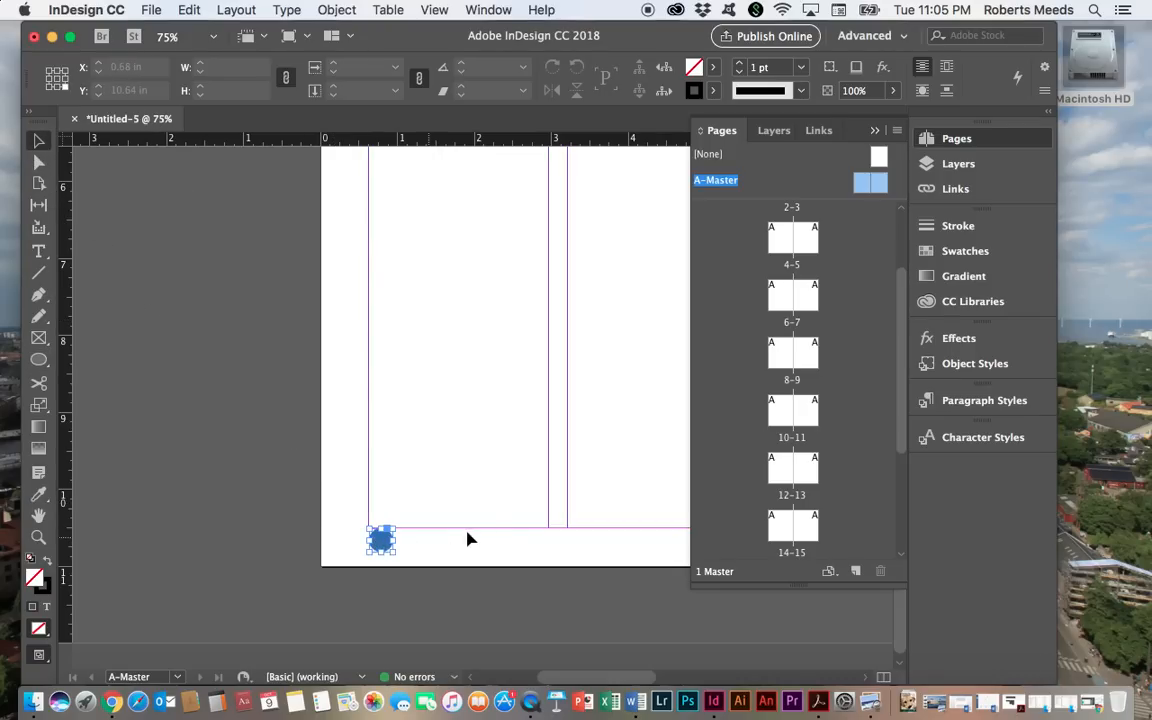
scroll(491, 538, "right", 2)
scroll(491, 538, "right", 5)
scroll(491, 538, "up", 2)
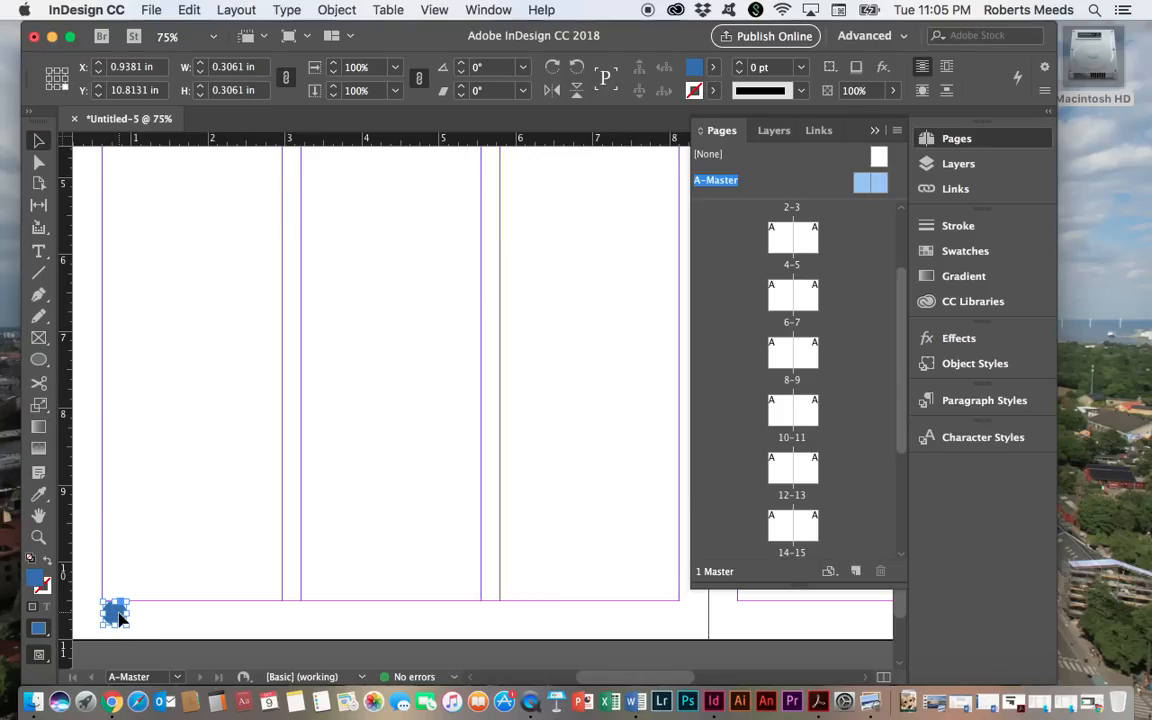
left_click_drag(117, 617, 853, 613)
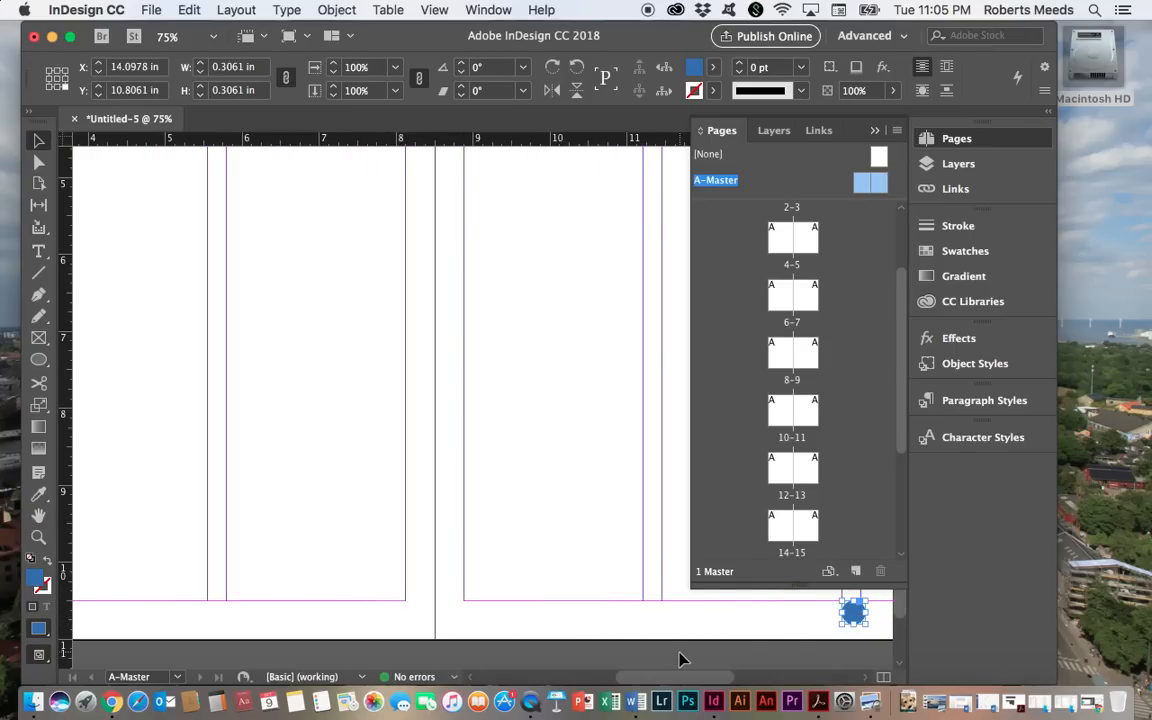
scroll(690, 628, "right", 5)
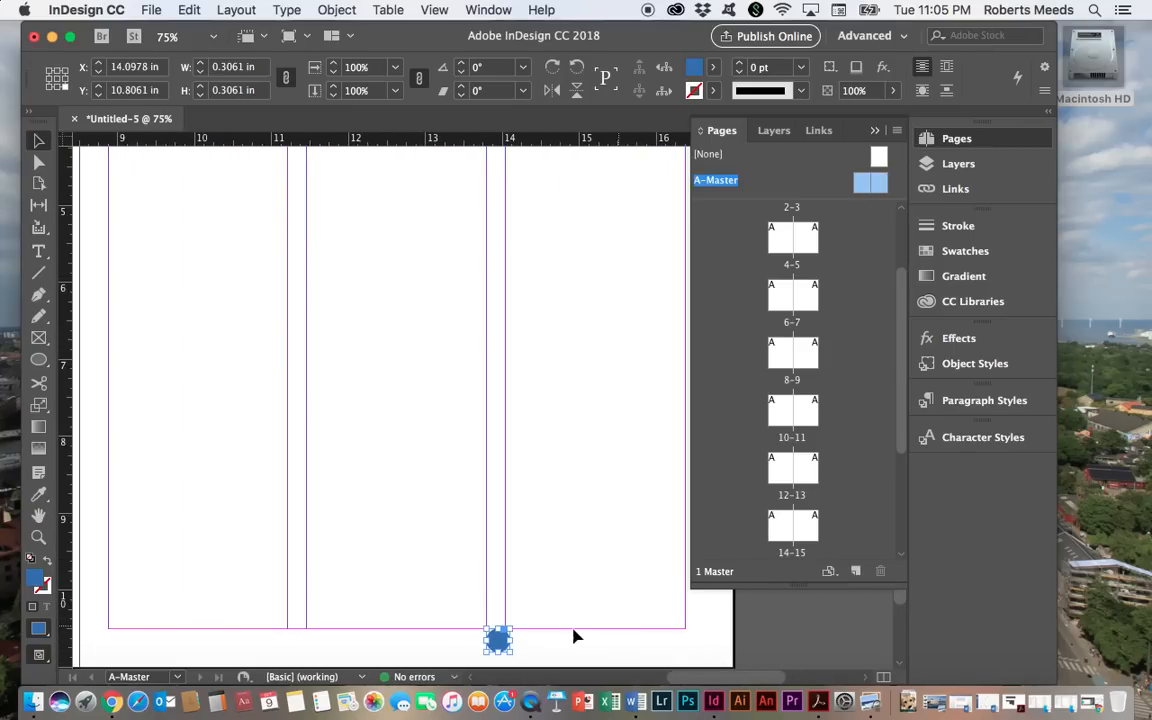
left_click_drag(500, 647, 677, 649)
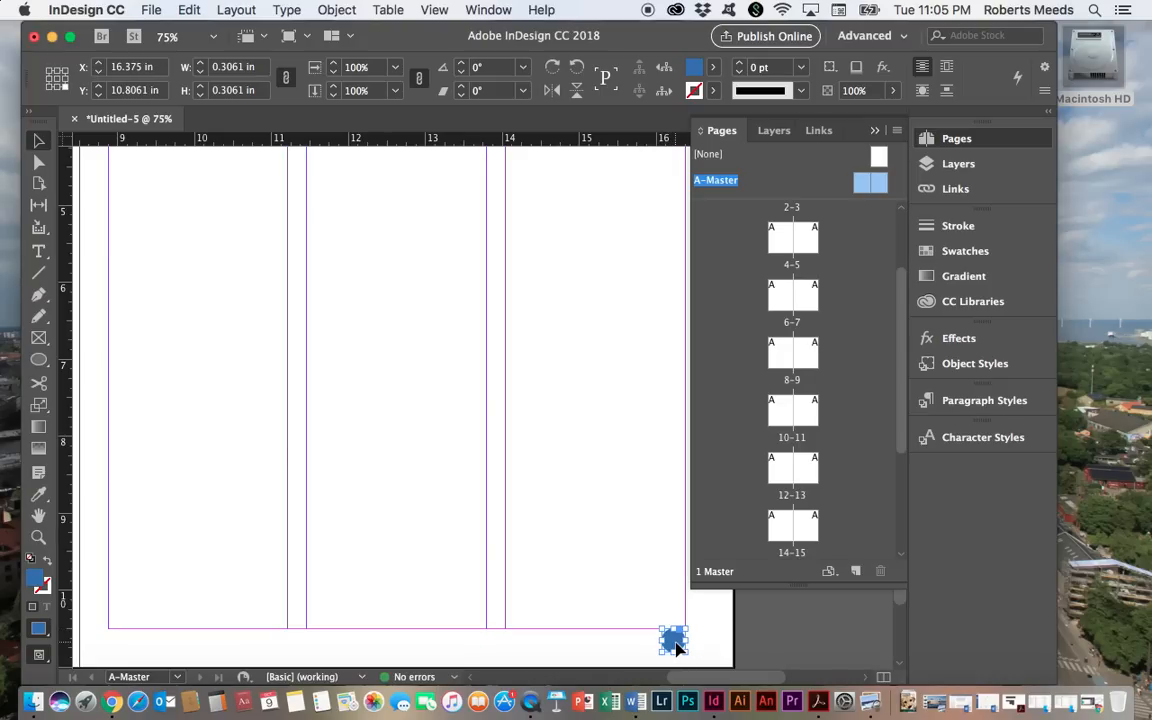
Draw a text frame about 0.42 by 0.46 in above the blue circle on the left master page
key("super+0")
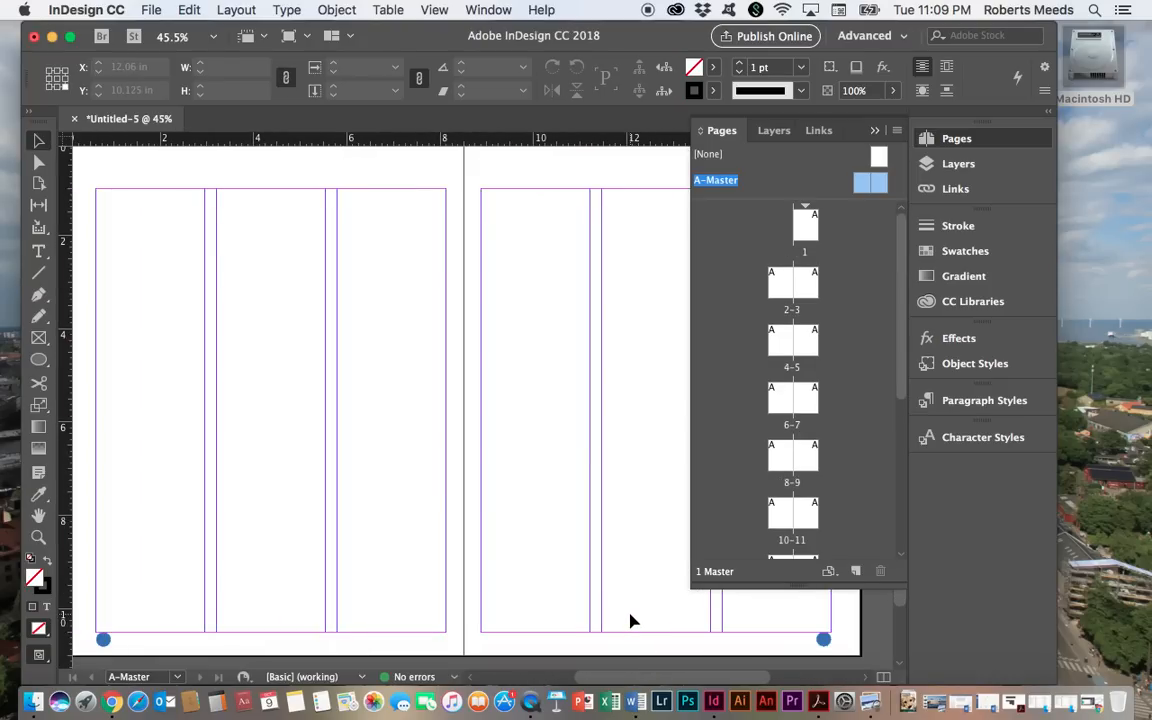
scroll(397, 580, "down", 3)
scroll(397, 580, "left", 3)
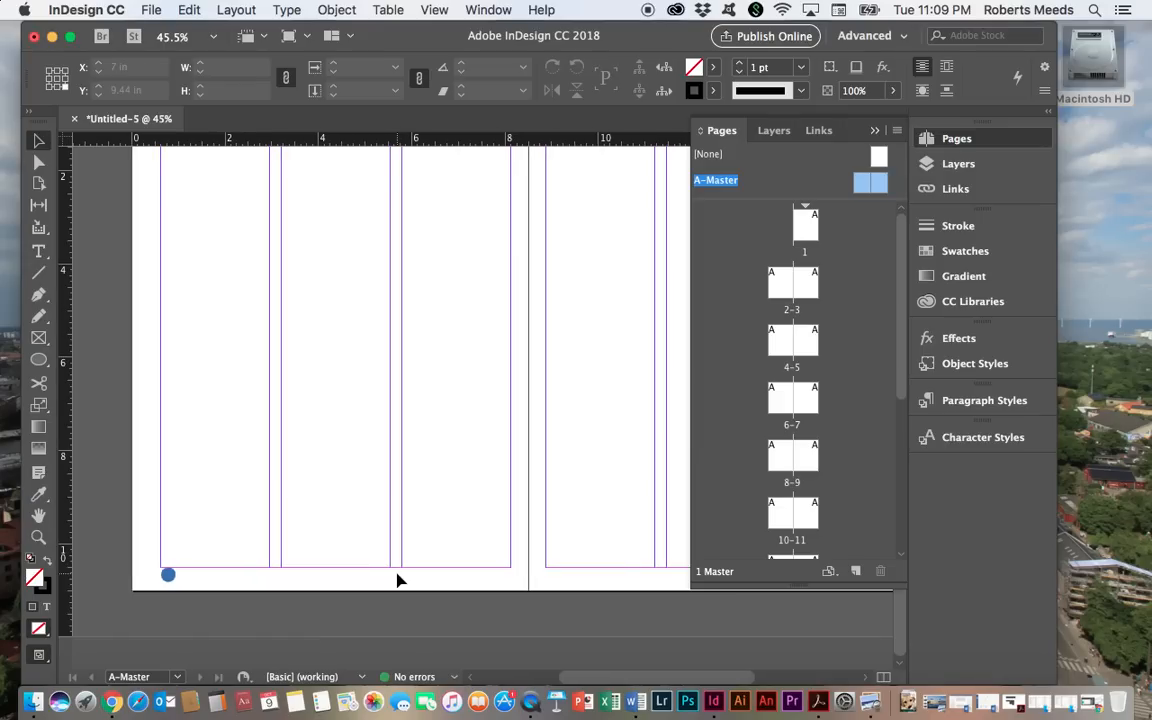
key("super+equal")
key("super+equal")
scroll(397, 580, "down", 3)
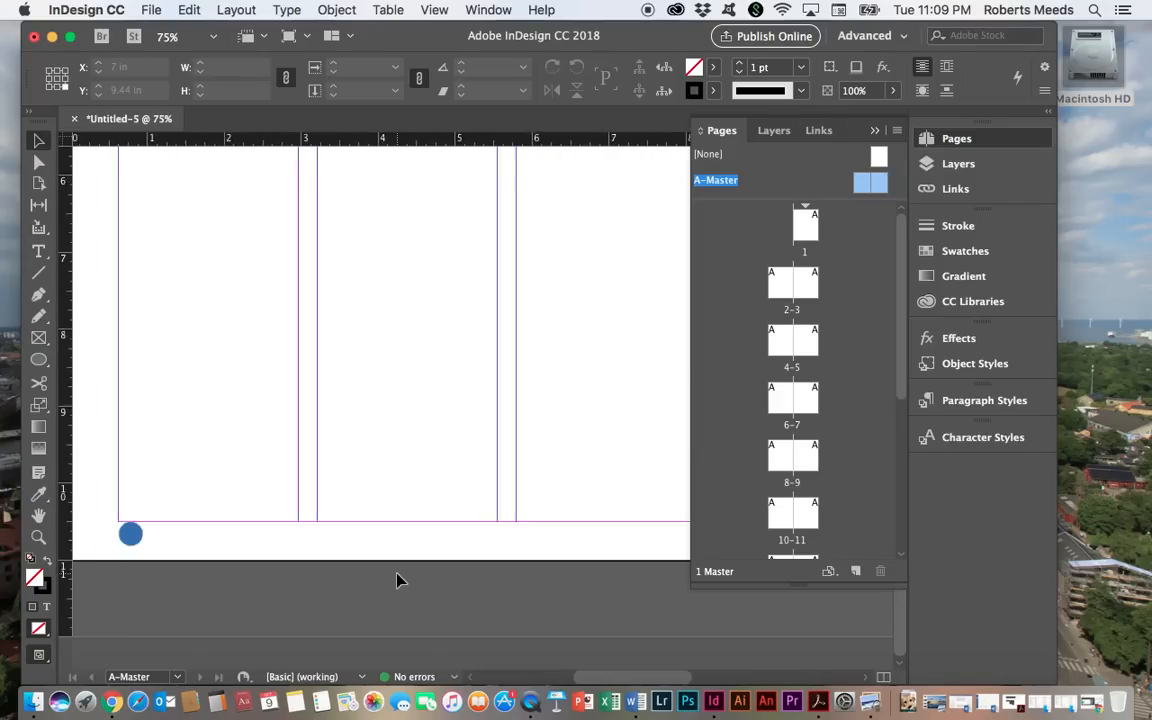
scroll(397, 580, "left", 5)
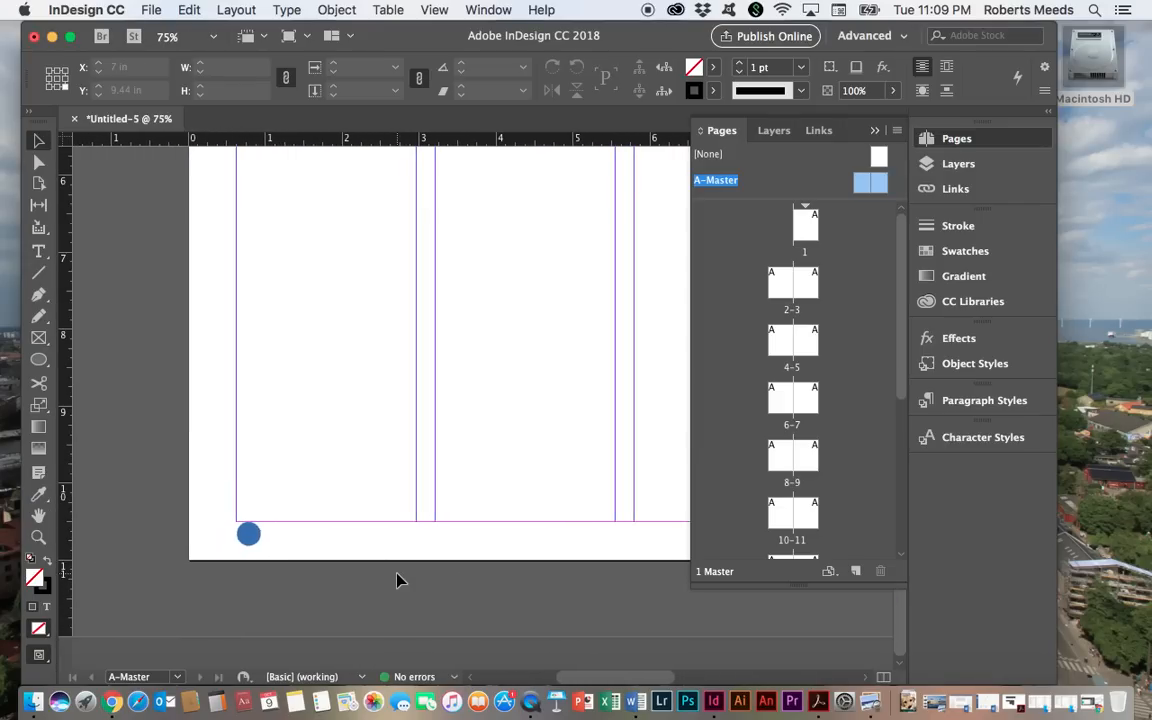
left_click(37, 254)
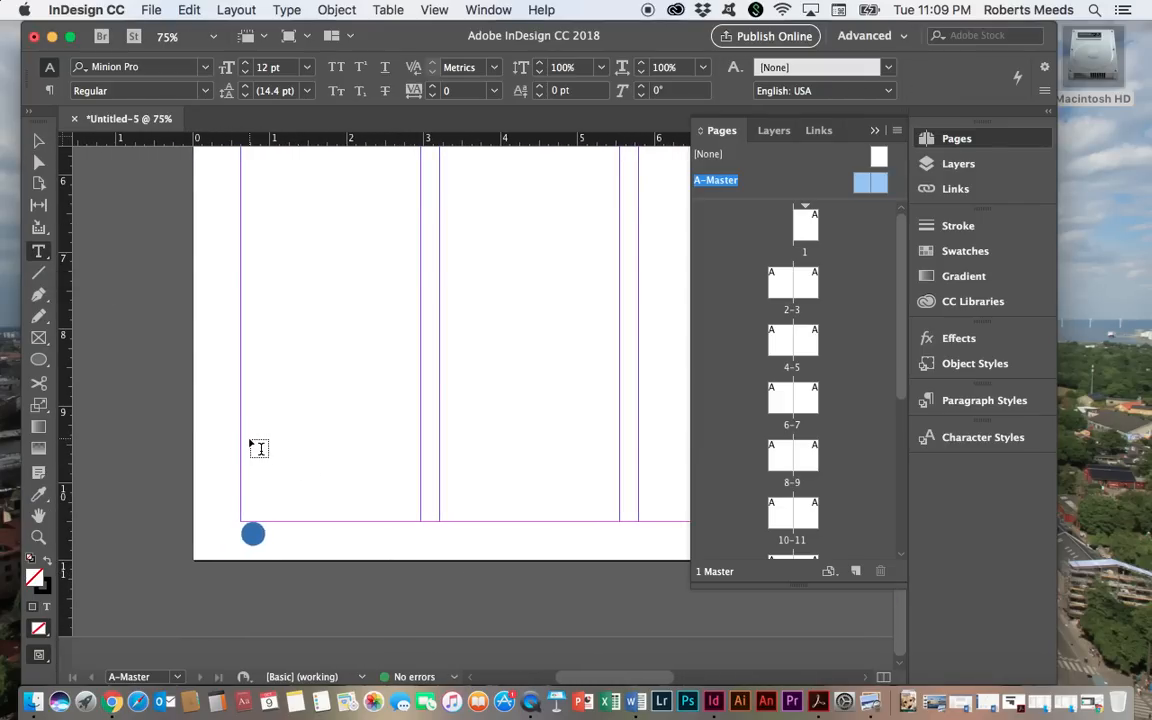
left_click_drag(249, 442, 281, 476)
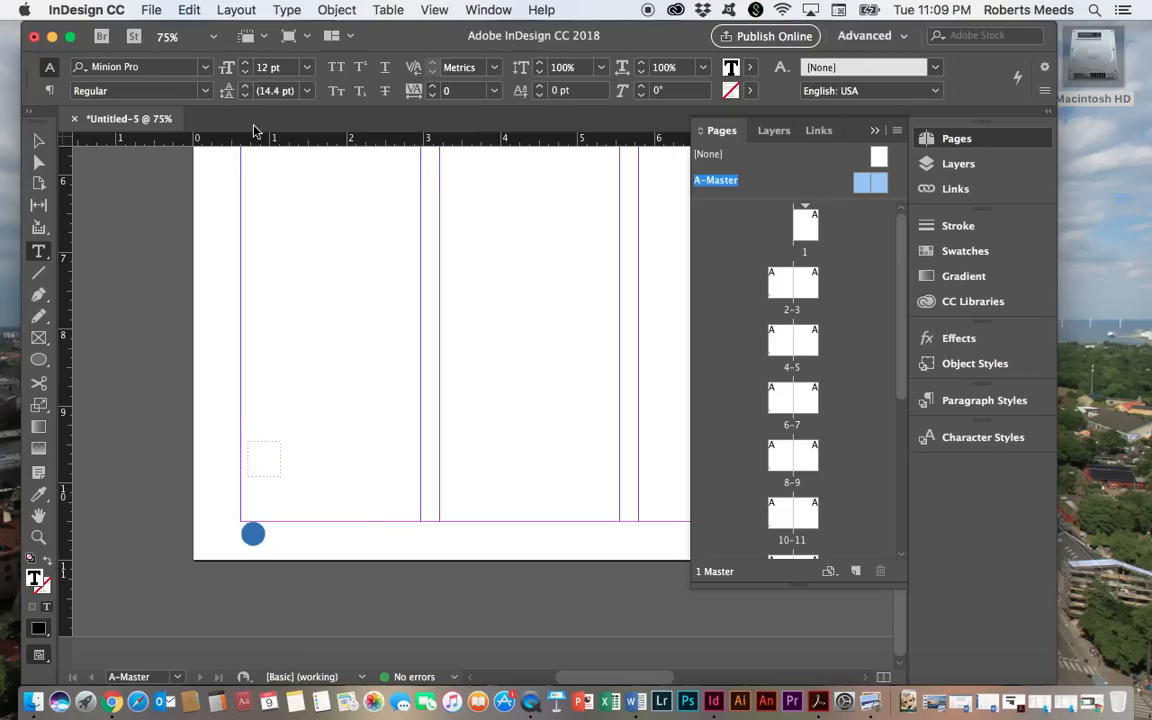
Set the new text frame's font to Museo Sans in the 500 Italic style
left_click(204, 66)
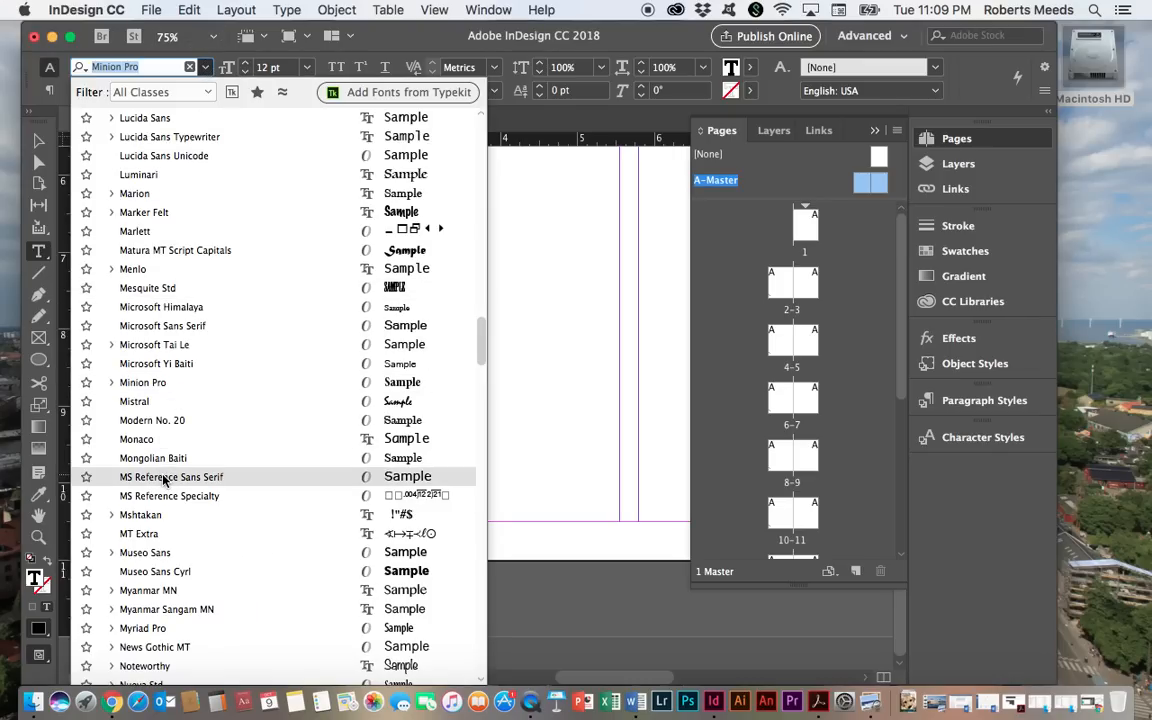
left_click(163, 553)
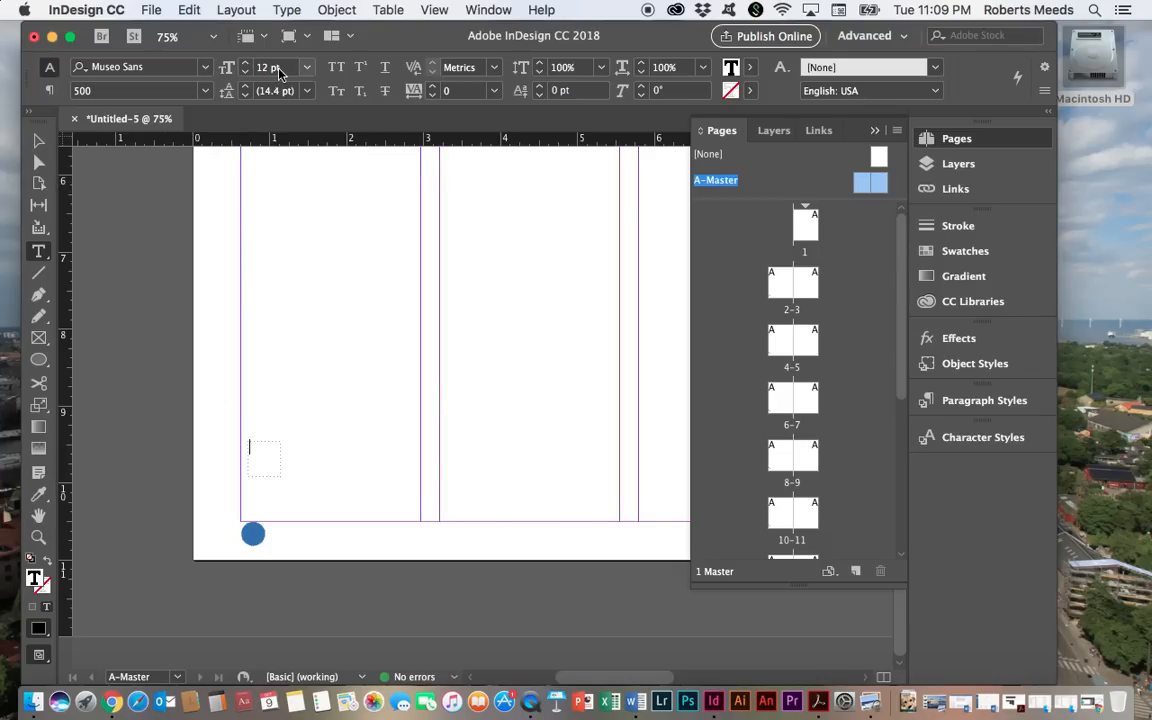
left_click(199, 92)
left_click(124, 128)
Insert a Current Page Number marker into the text frame on the left master page
left_click(283, 10)
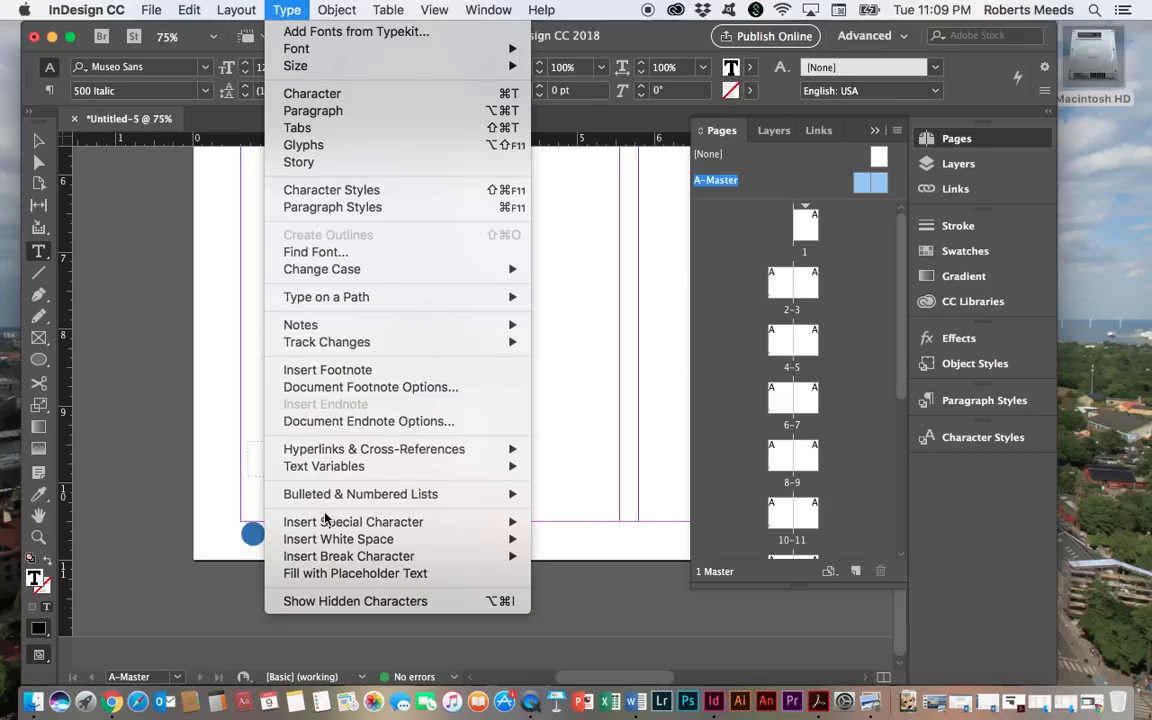
mouse_move(324, 522)
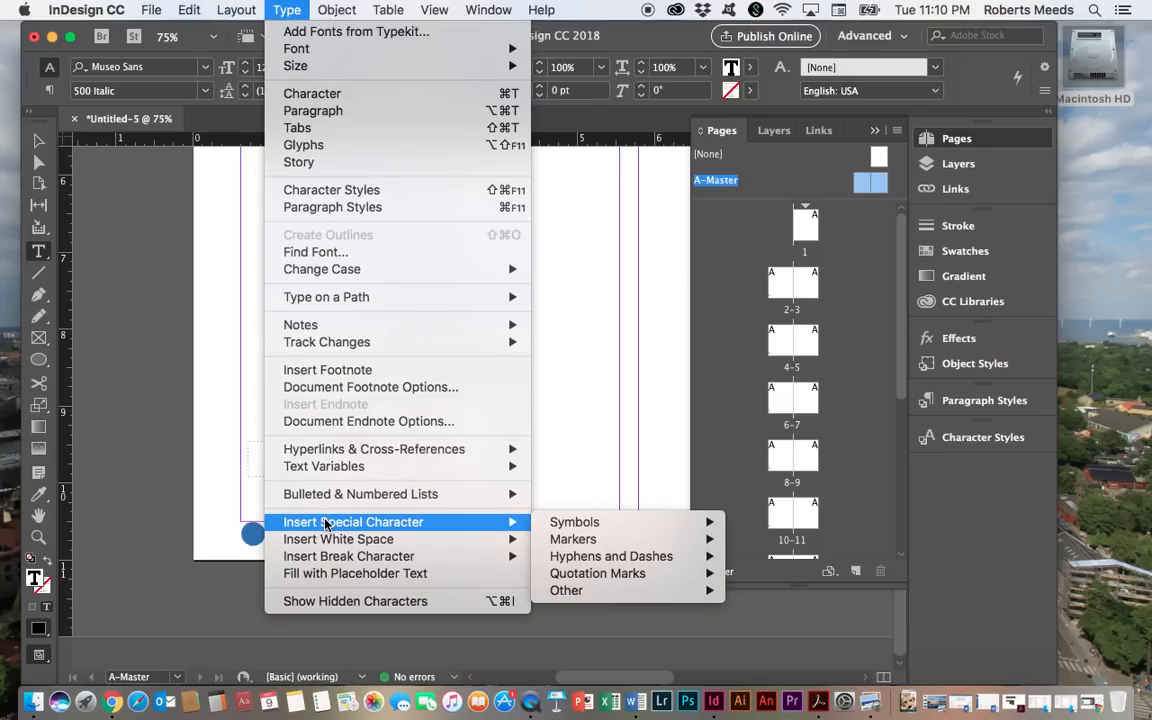
mouse_move(573, 541)
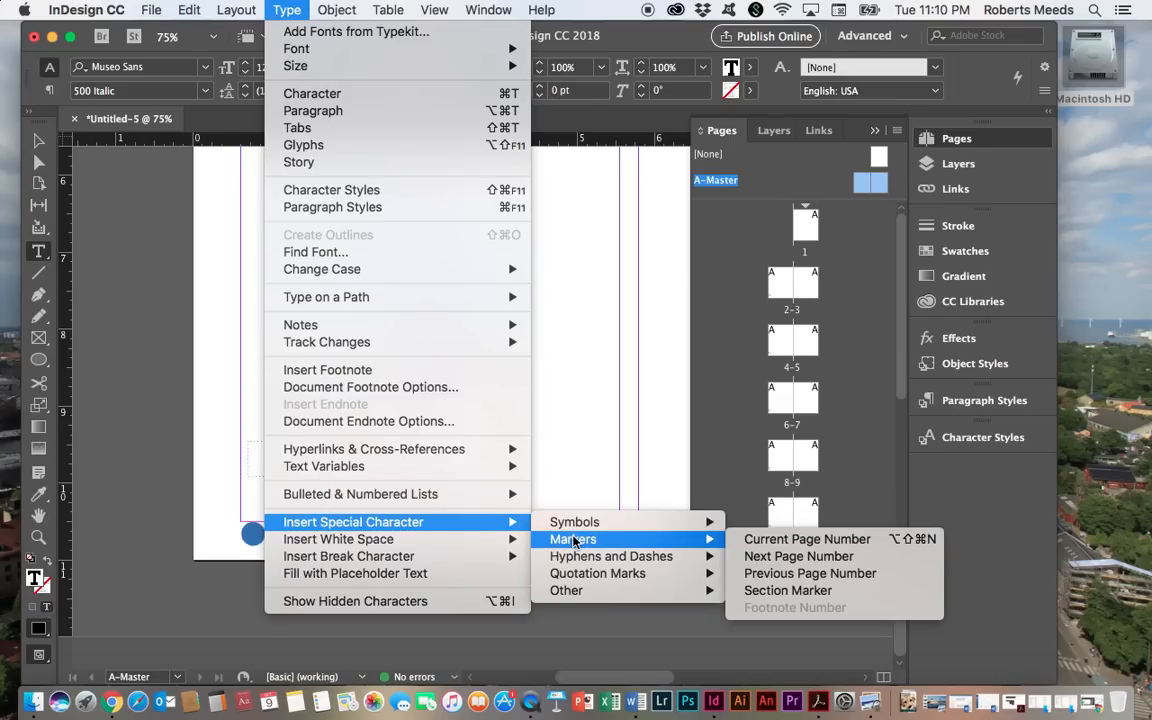
left_click(768, 541)
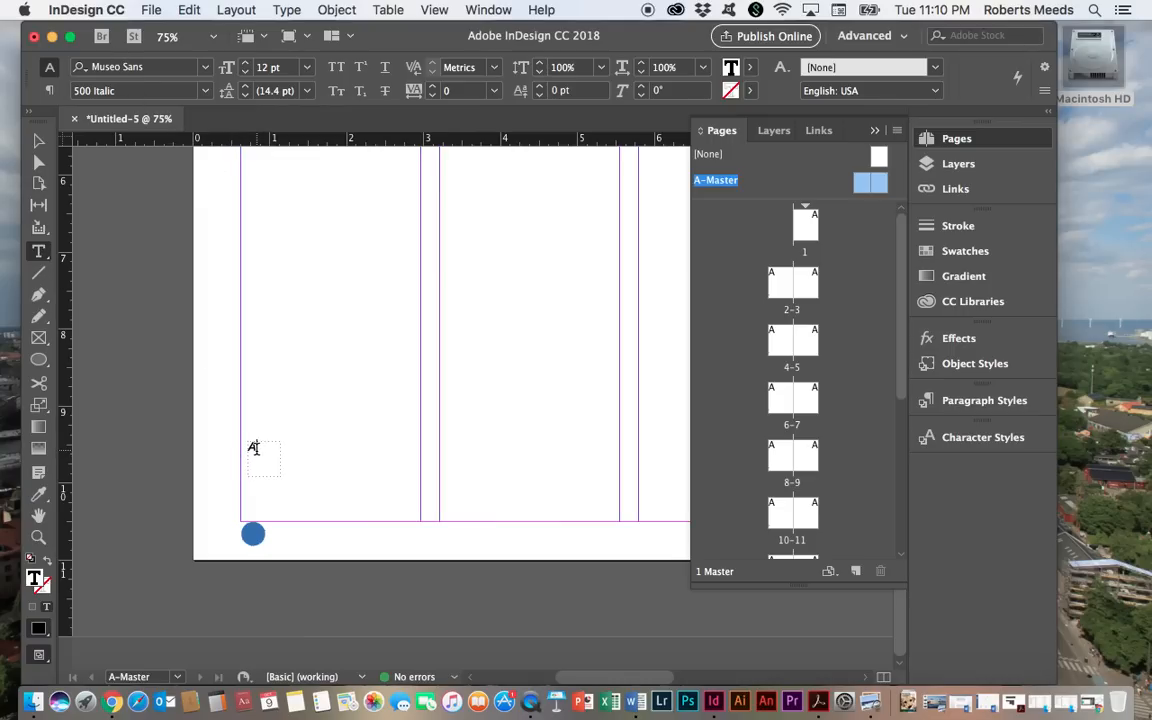
Color the page number marker with the [Paper] swatch and finish editing the text
left_click_drag(256, 449, 244, 449)
double_click(35, 578)
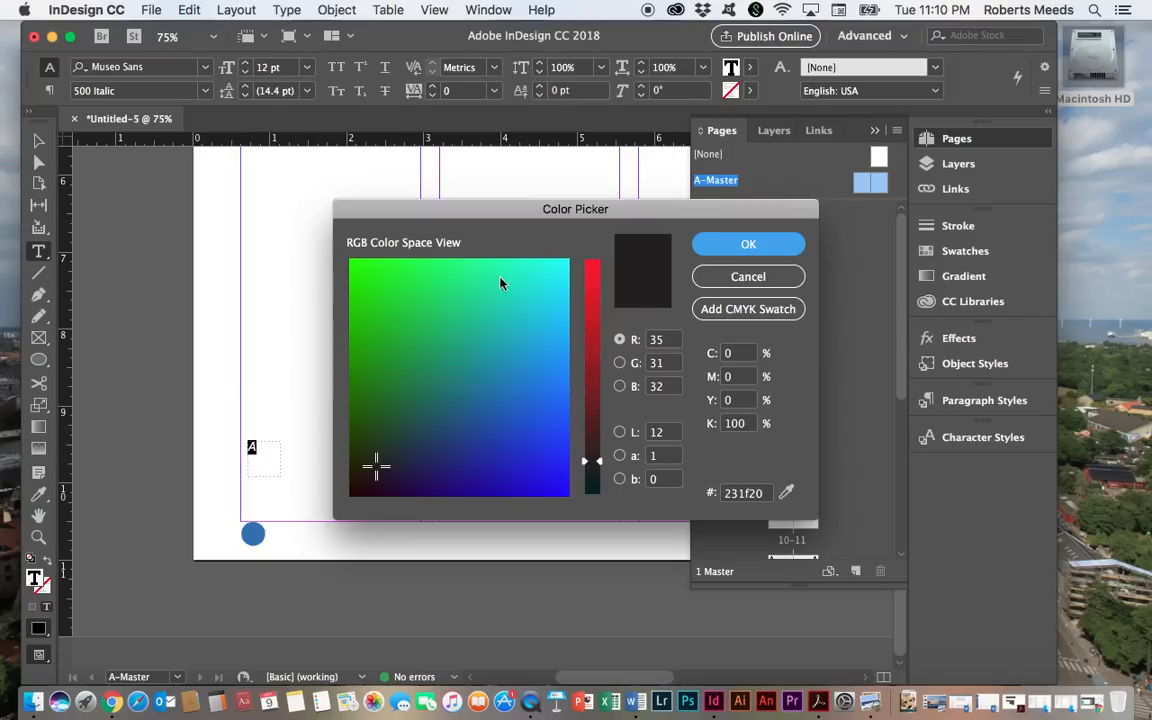
left_click(740, 276)
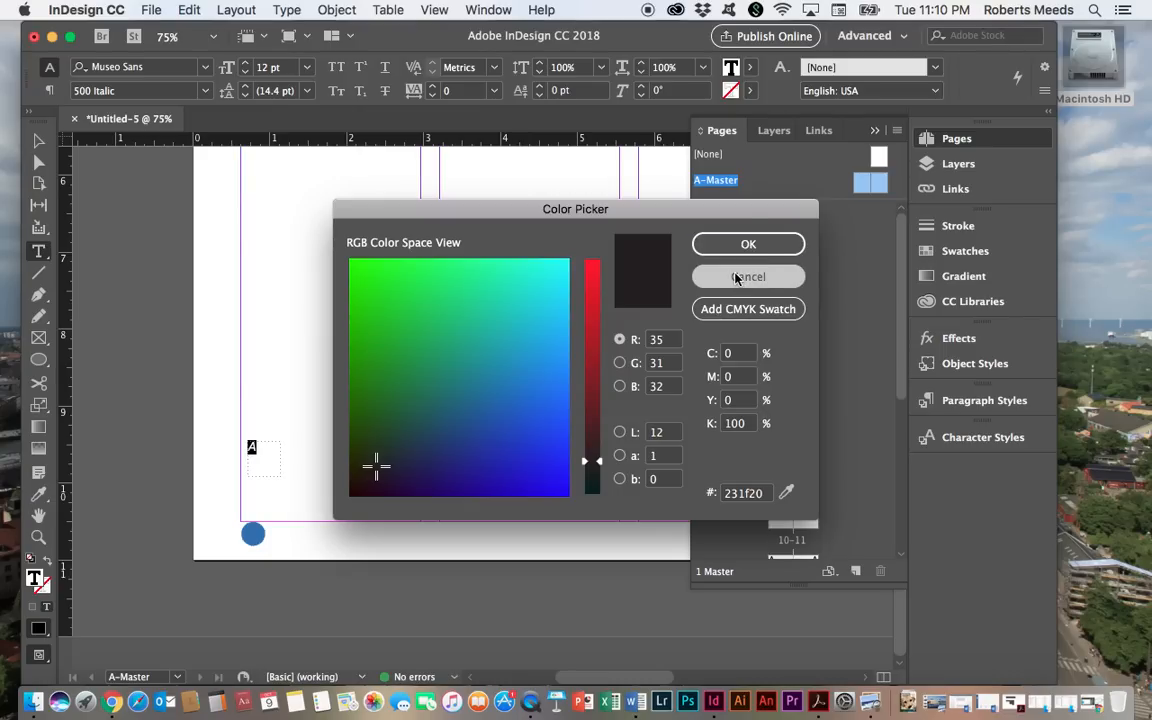
left_click(942, 253)
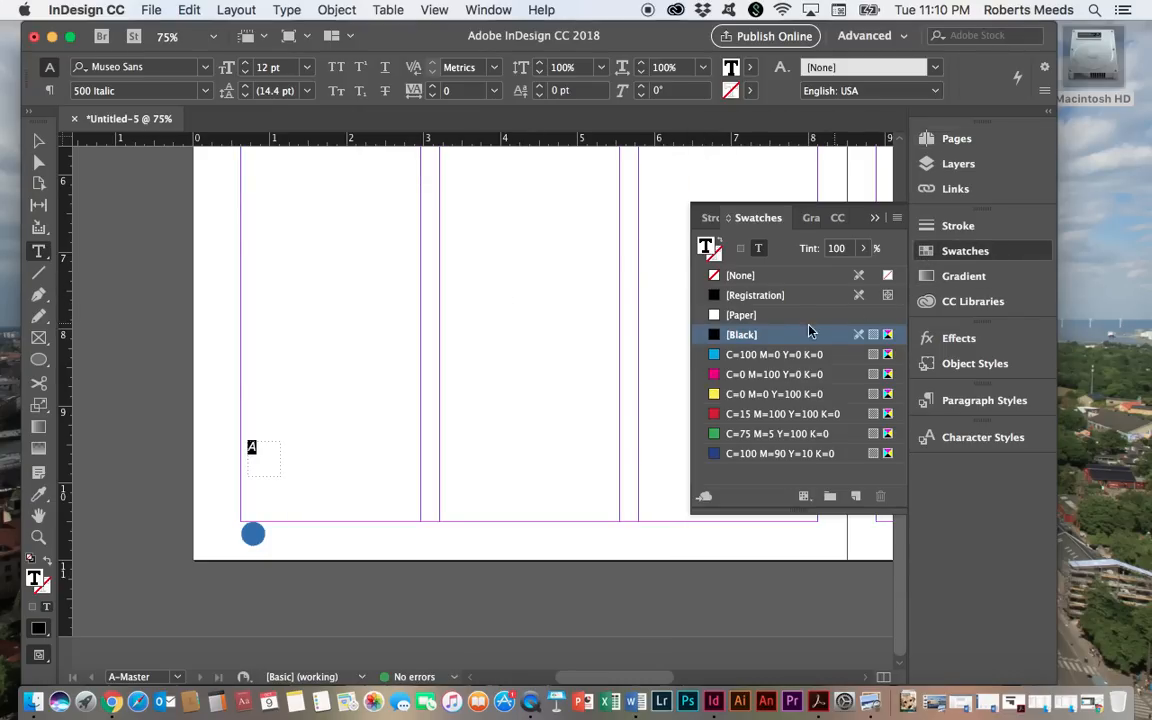
left_click(714, 316)
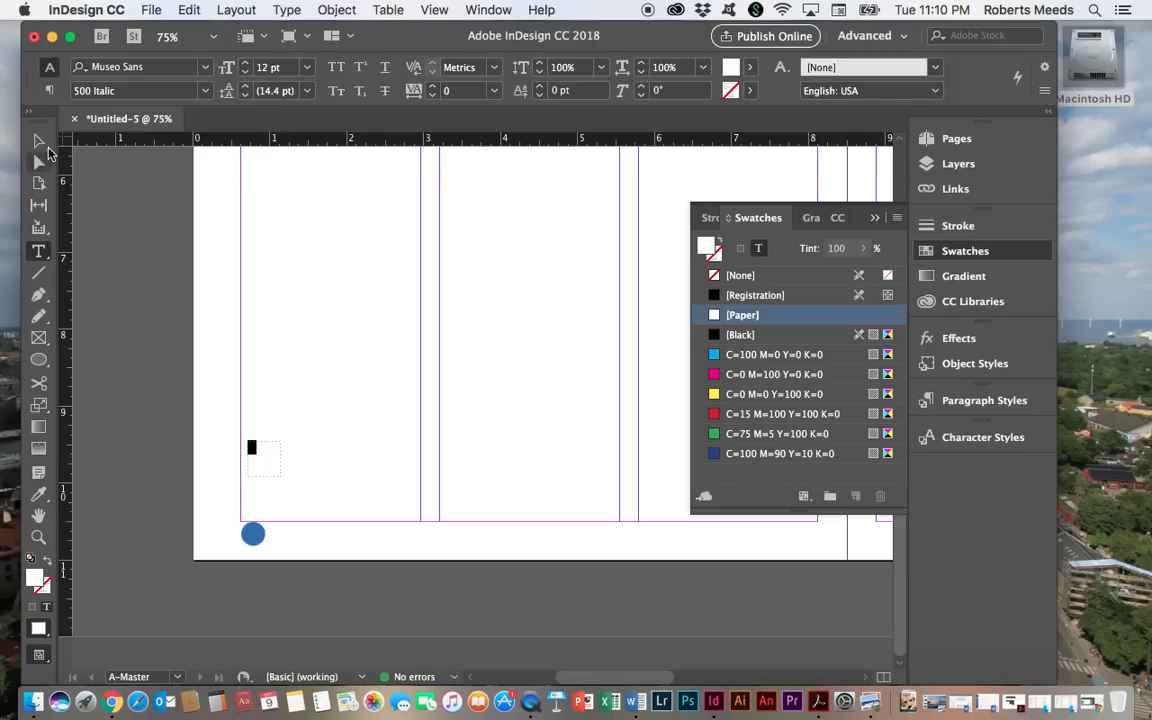
key("Escape")
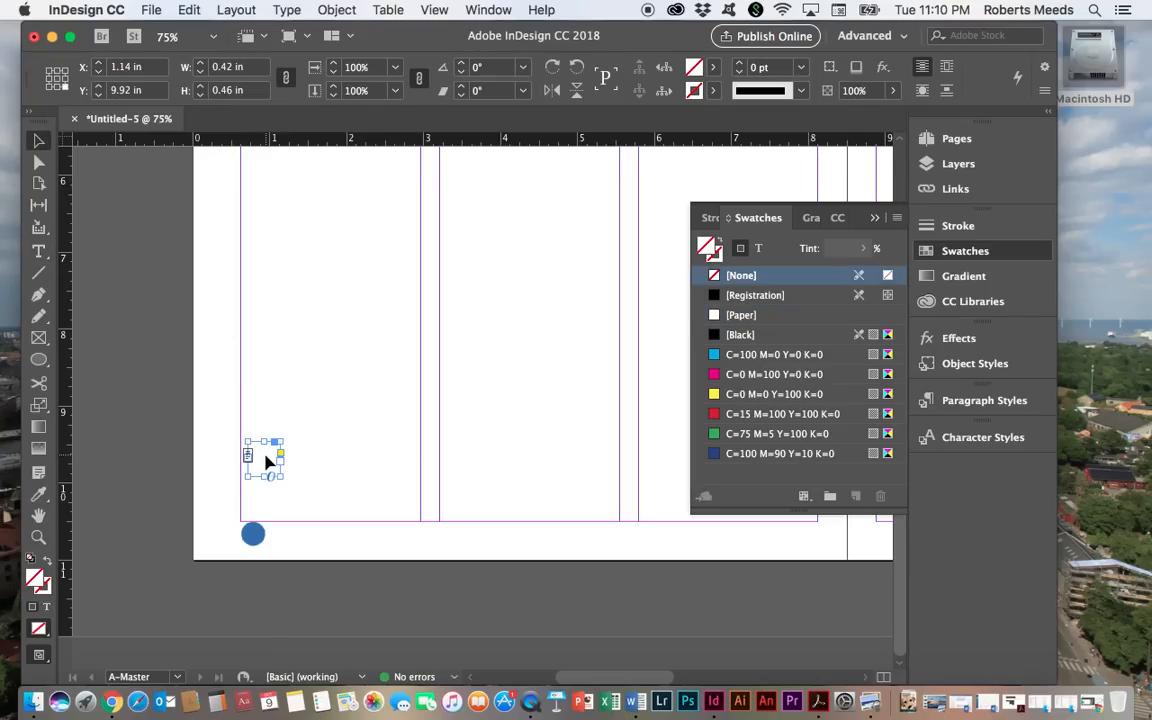
Move the page number frame so its marker is centered on the left blue circle, and shrink the frame to about 0.31 in square
left_click_drag(270, 455, 260, 537)
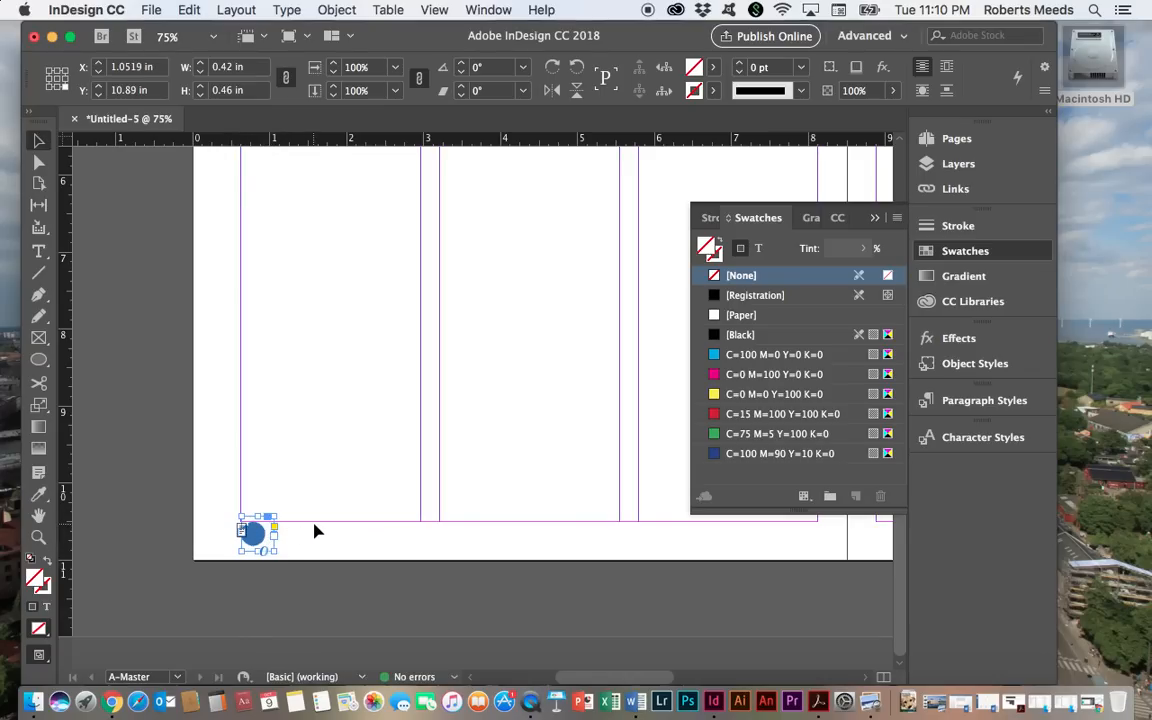
key("Right")
key("Right")
key("Right")
key("Down")
key("Down")
key("Down")
key("Down")
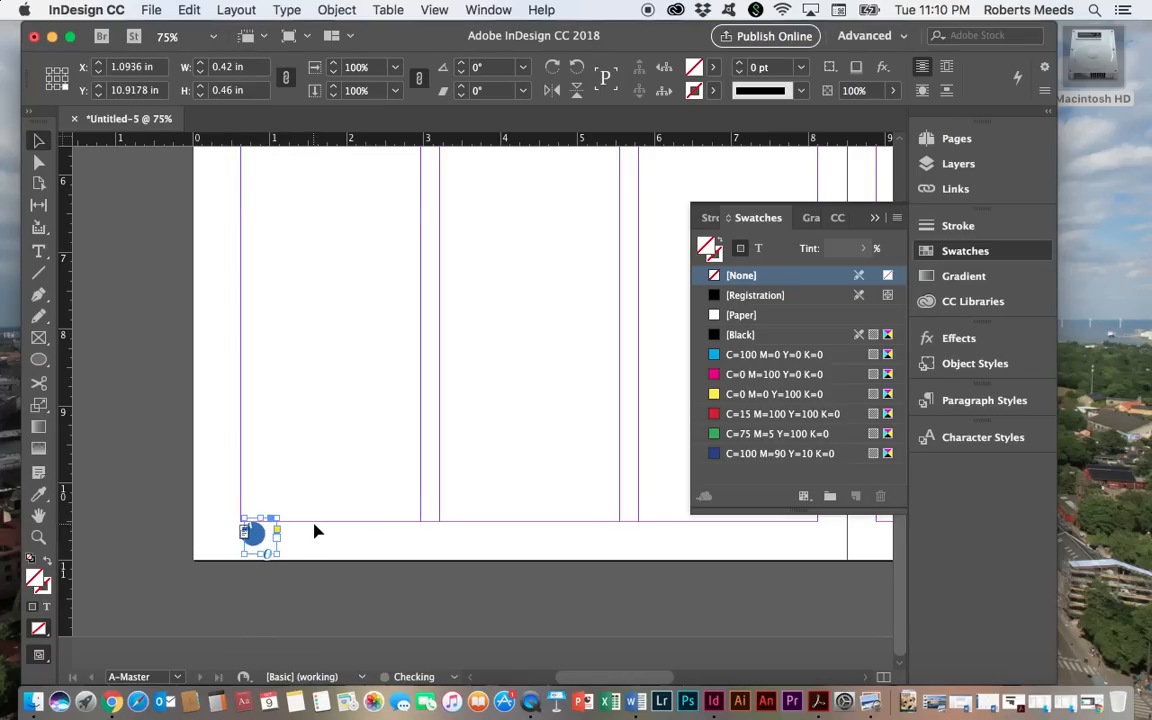
key("Down")
key("Down")
key("Down")
key("Down")
key("Down")
key("Down")
key("Down")
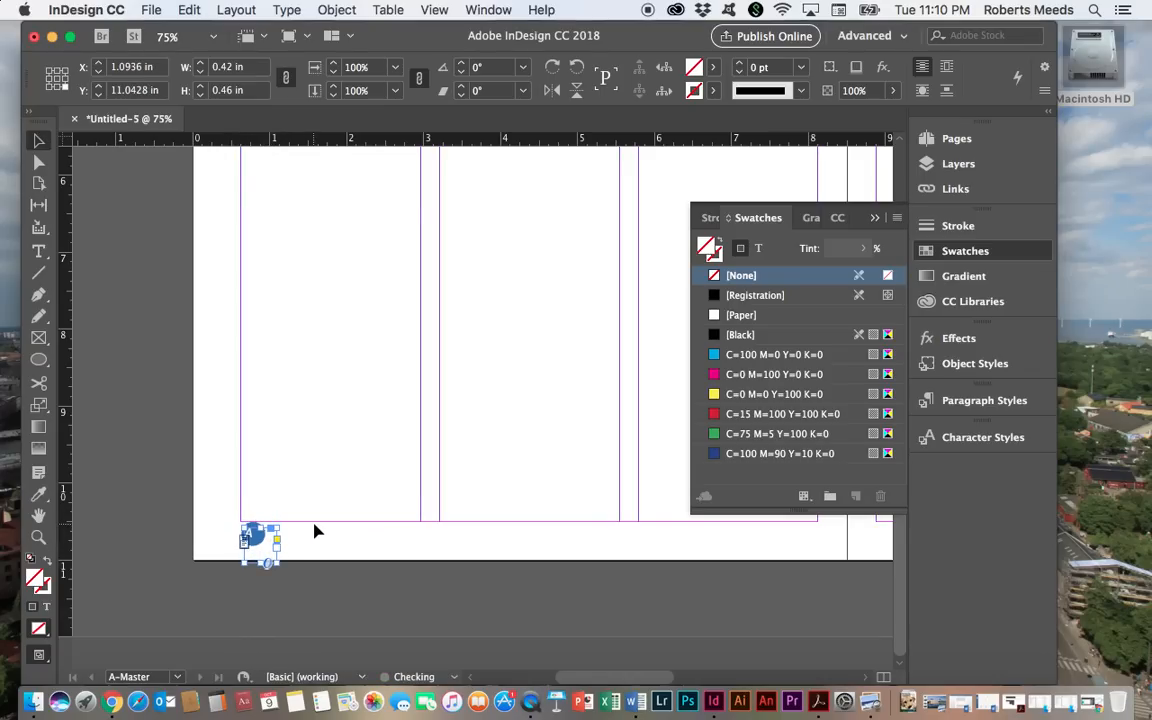
key("Right")
key("Right")
key("Right")
key("Up")
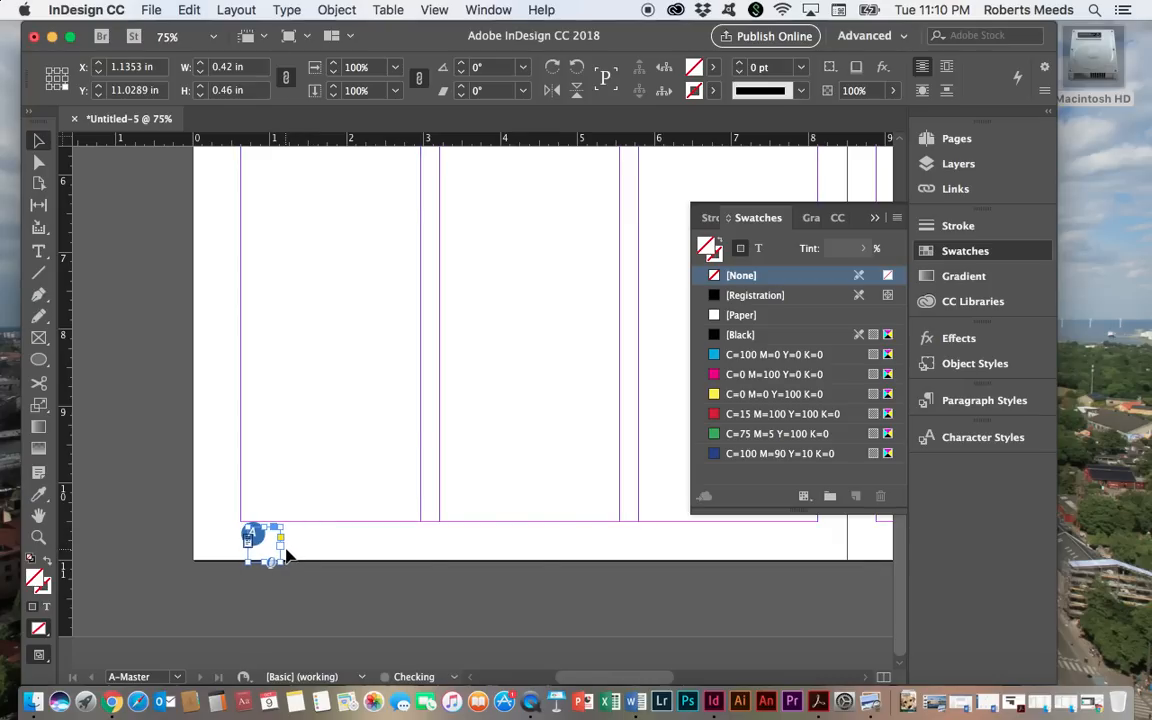
left_click_drag(283, 563, 272, 551)
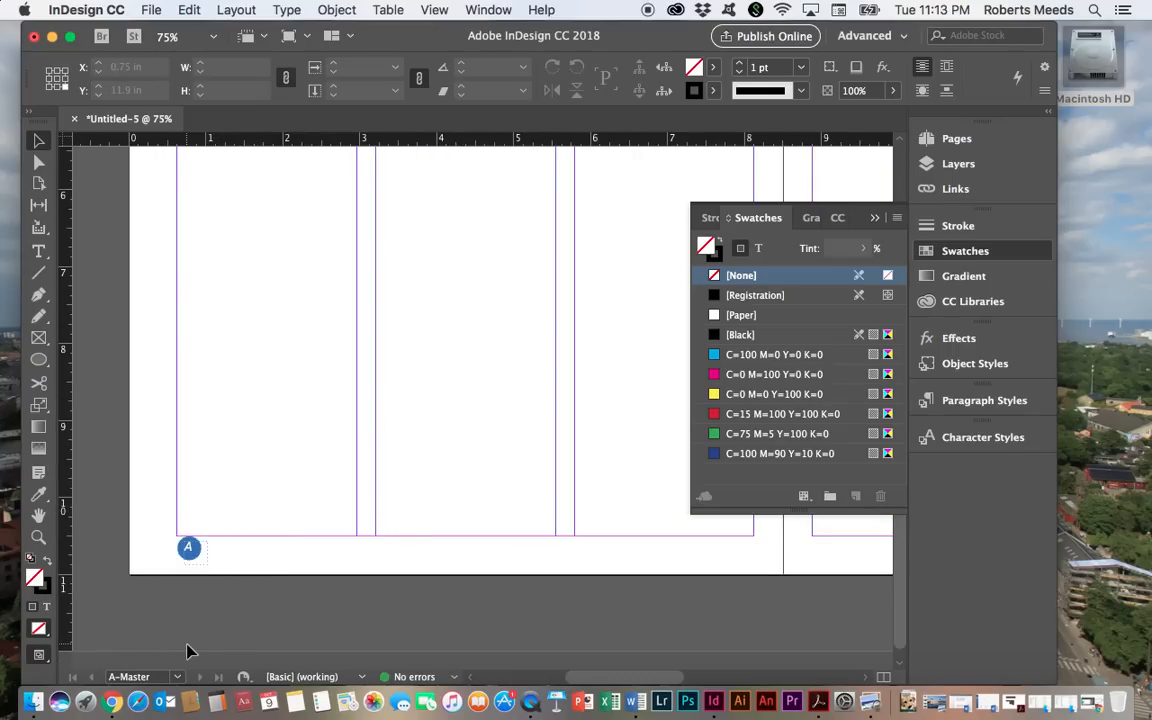
Check the page numbers in the circles on pages 10 and 14 and on the 2-3 spread
left_click(178, 678)
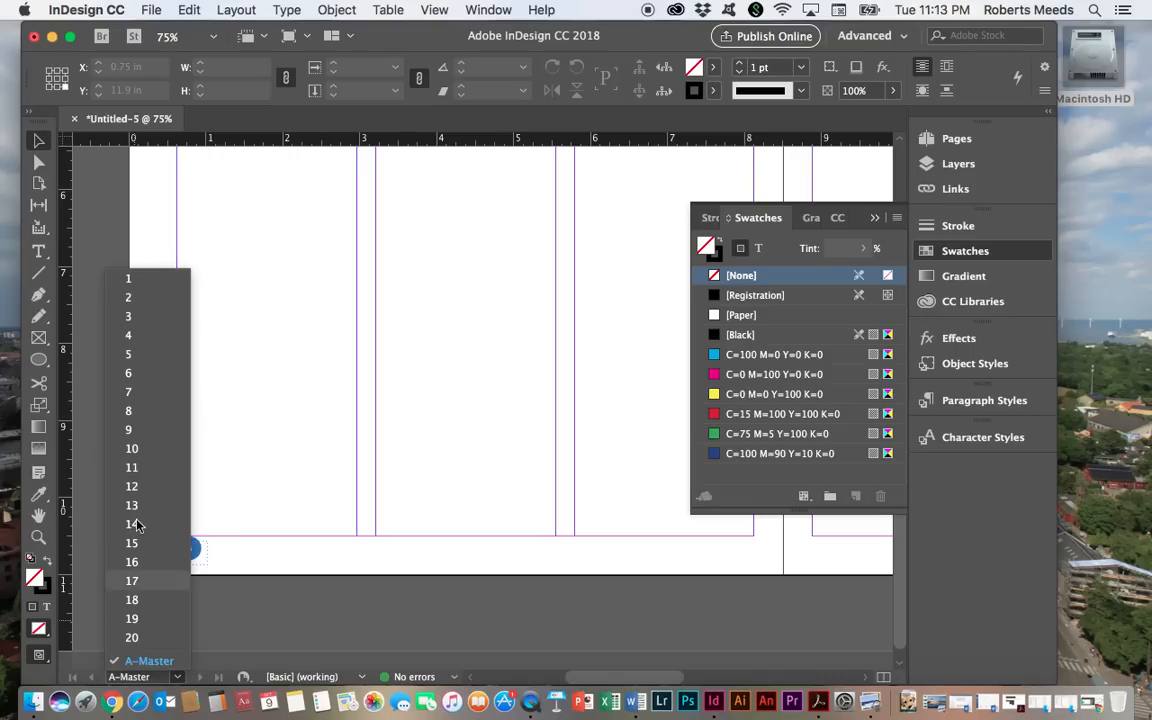
left_click(134, 449)
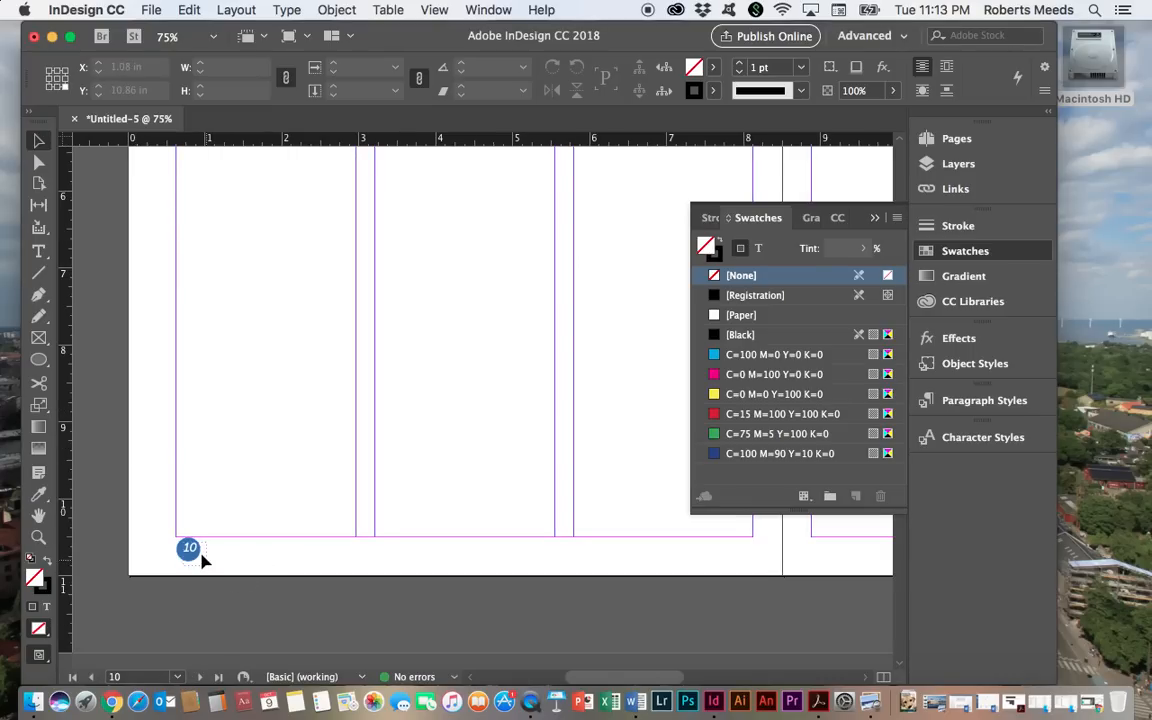
left_click(178, 678)
left_click(149, 524)
left_click(178, 680)
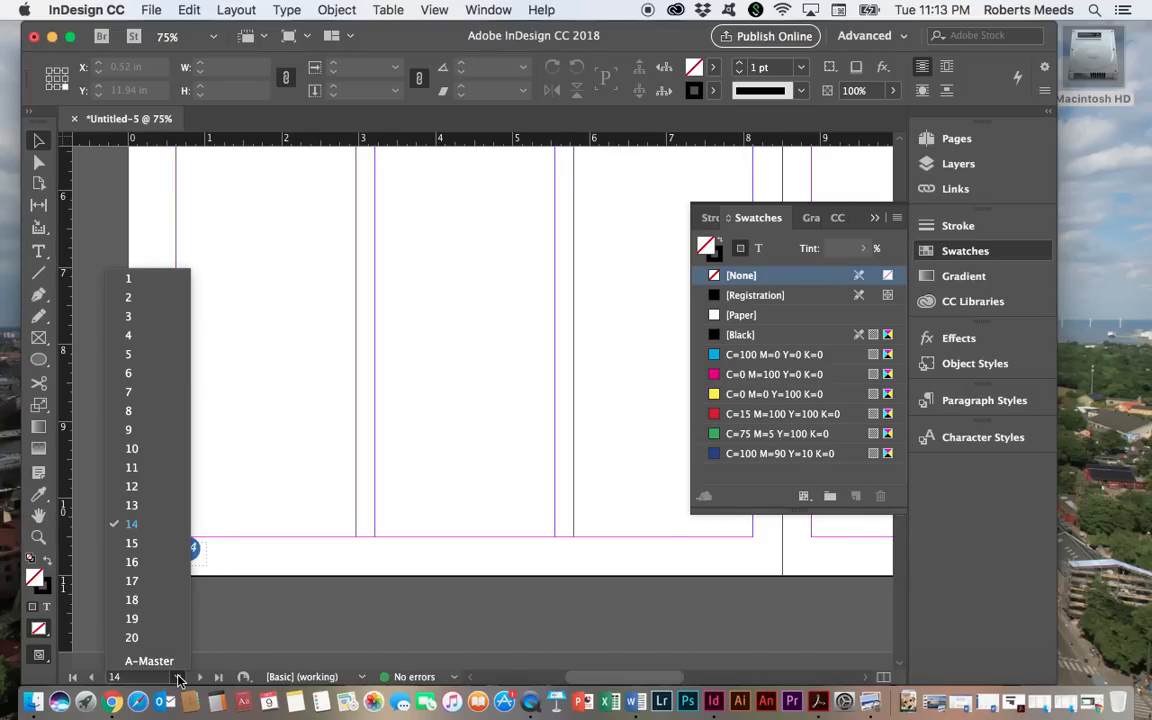
left_click(139, 316)
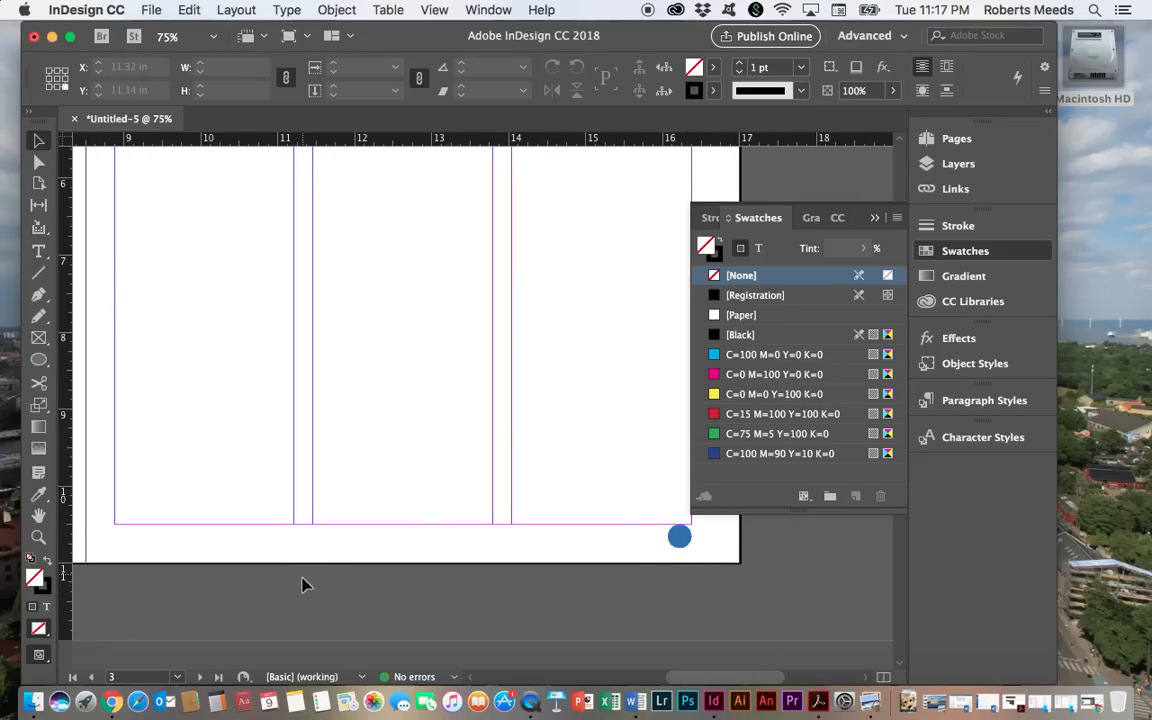
scroll(224, 605, "left", 10)
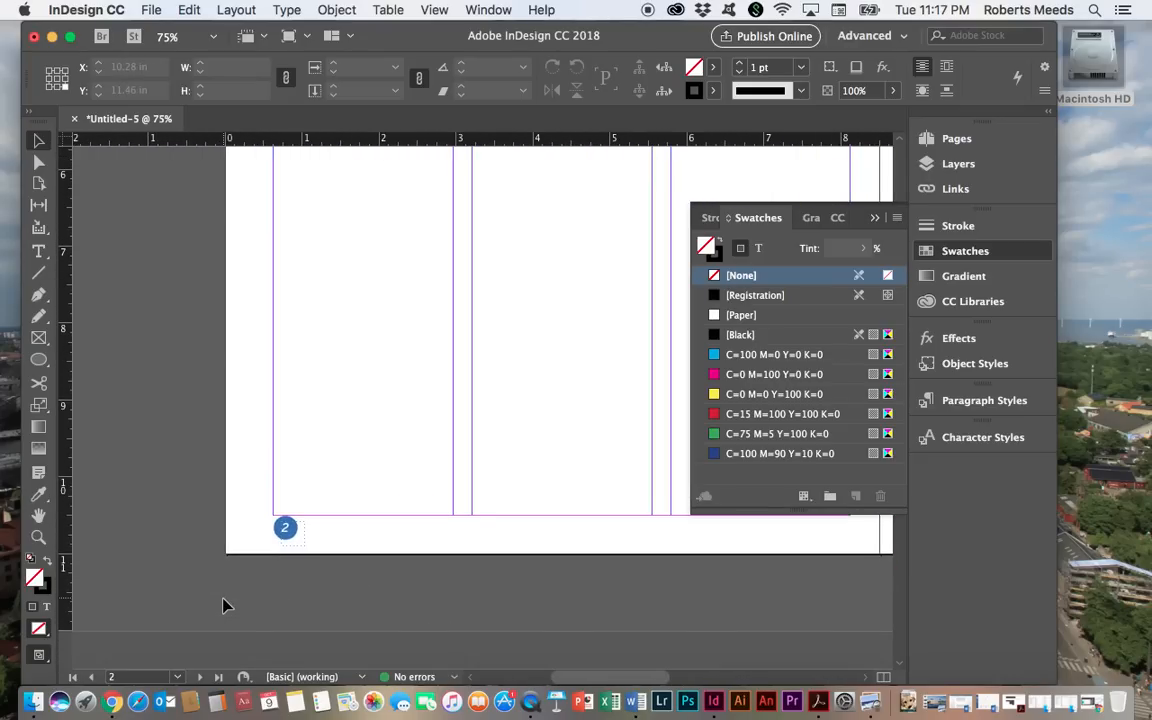
Return to A-Master and place a copy of the page number frame over the right page's blue circle, flush with the outside margin
left_click(177, 677)
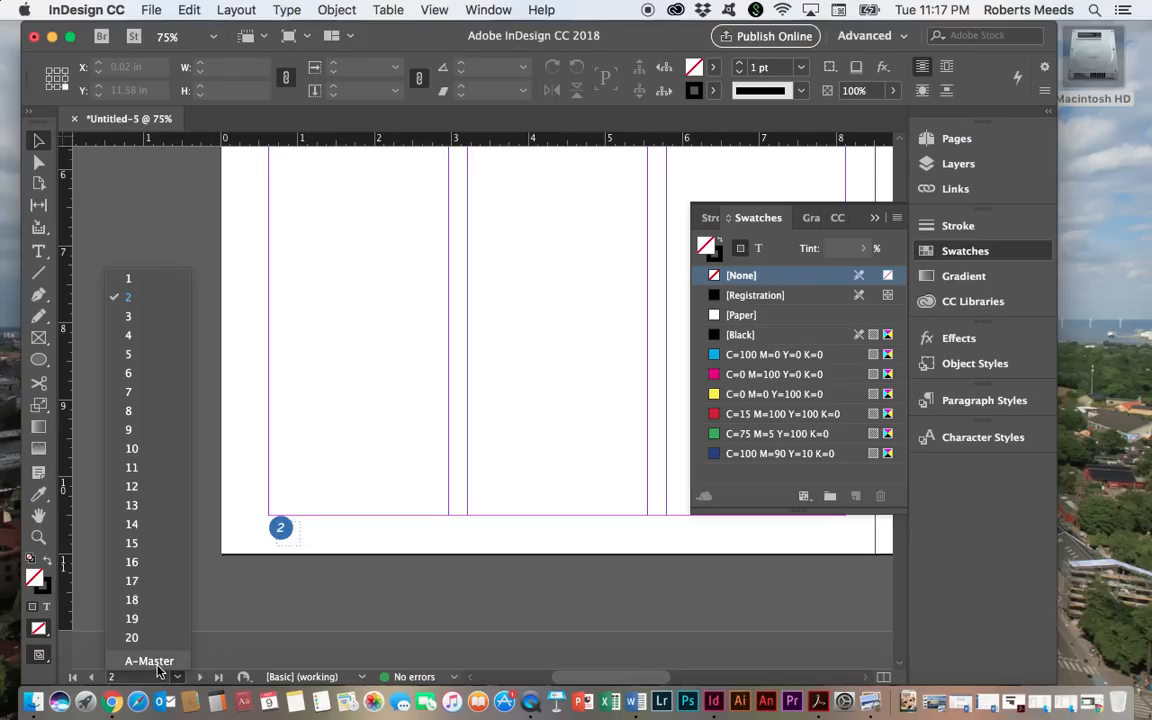
left_click(150, 661)
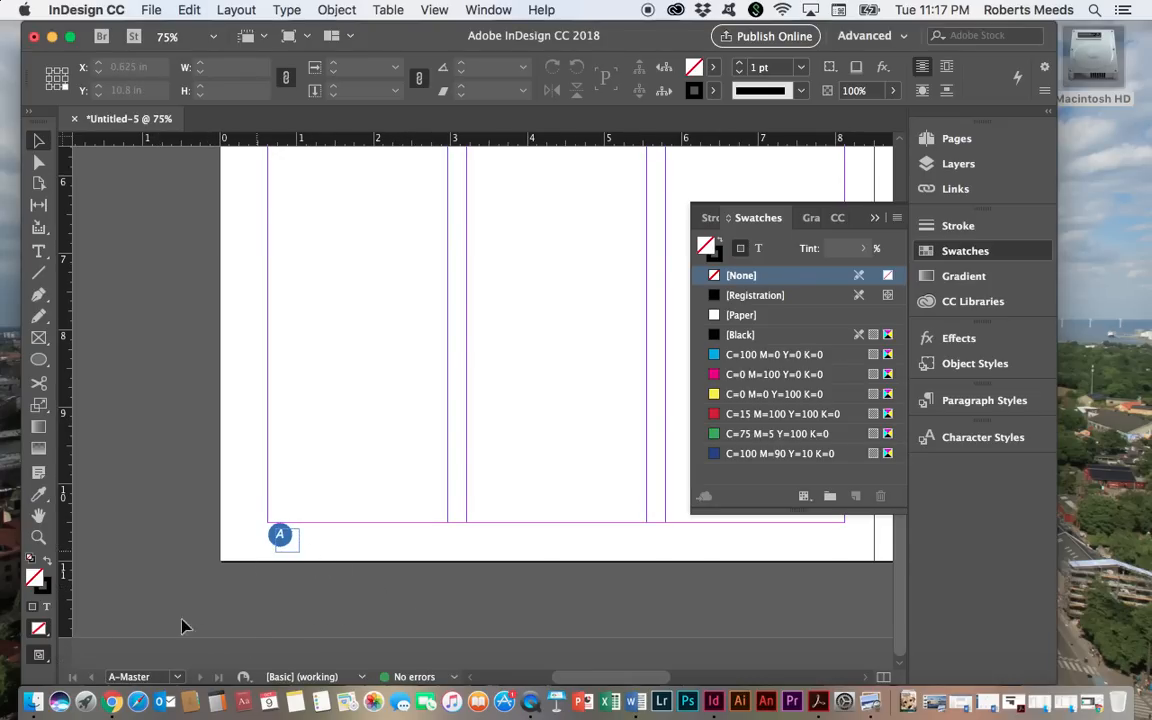
left_click(283, 535)
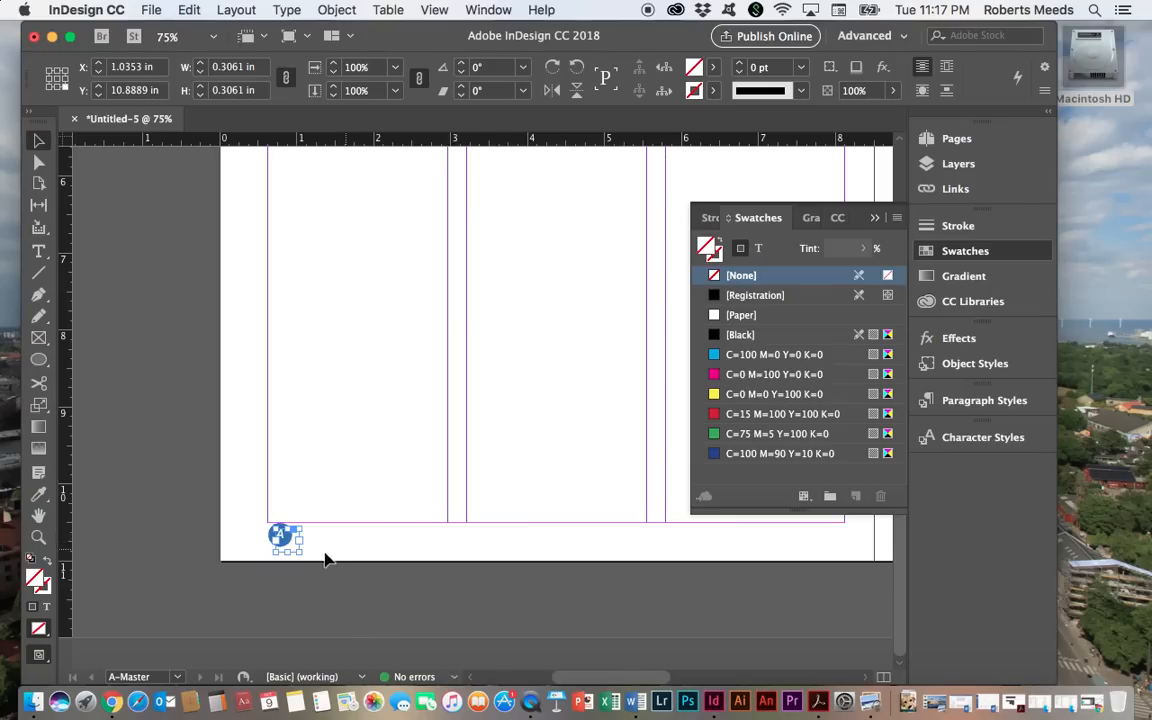
mouse_move(285, 540)
left_mouse_down()
mouse_move(928, 530)
mouse_move(931, 541)
mouse_move(870, 545)
mouse_move(931, 547)
mouse_move(933, 537)
mouse_move(785, 541)
left_mouse_up()
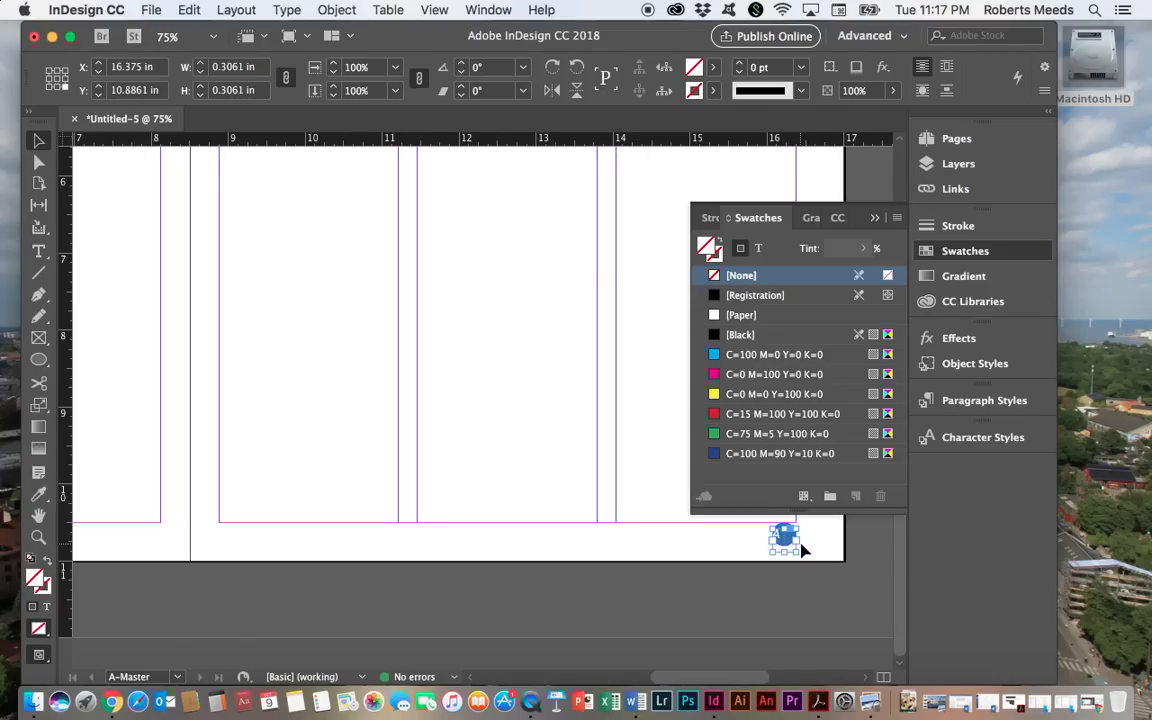
Nudge the right page number frame until its marker is centered in the blue circle, and go to page 9 to check it
key("Right")
key("Right")
key("Right")
key("Right")
key("Right")
key("Right")
key("Right")
key("Up")
key("Left")
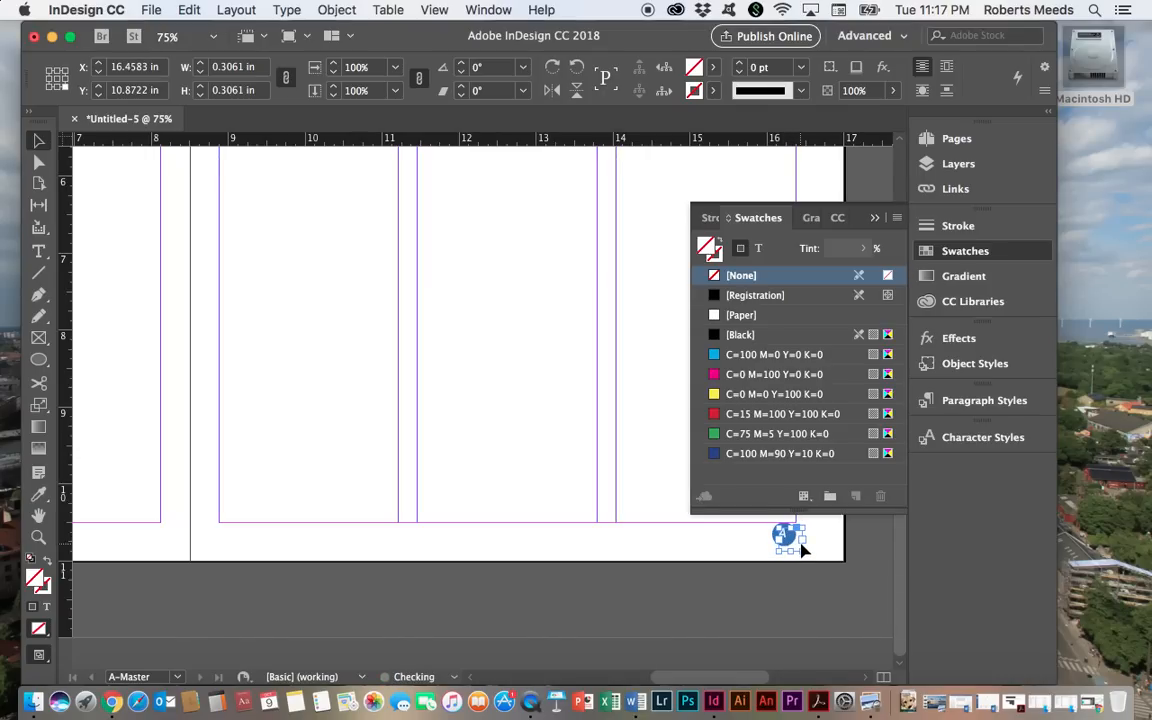
left_click(822, 553)
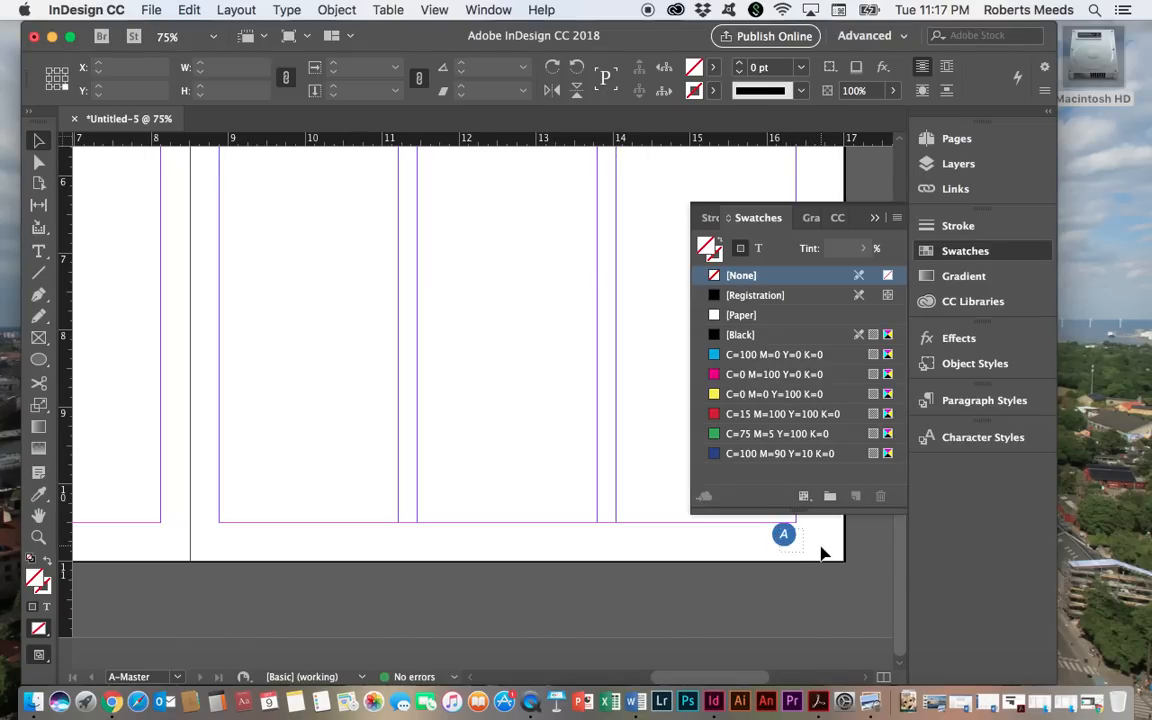
left_click(160, 677)
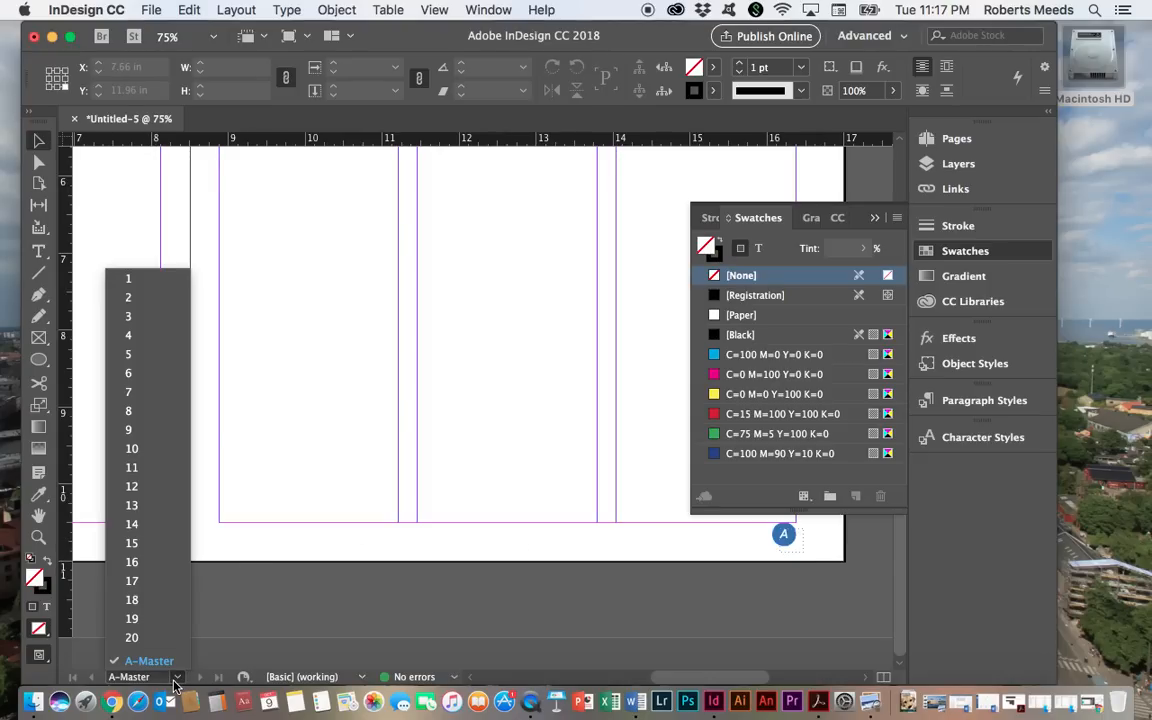
left_click(135, 430)
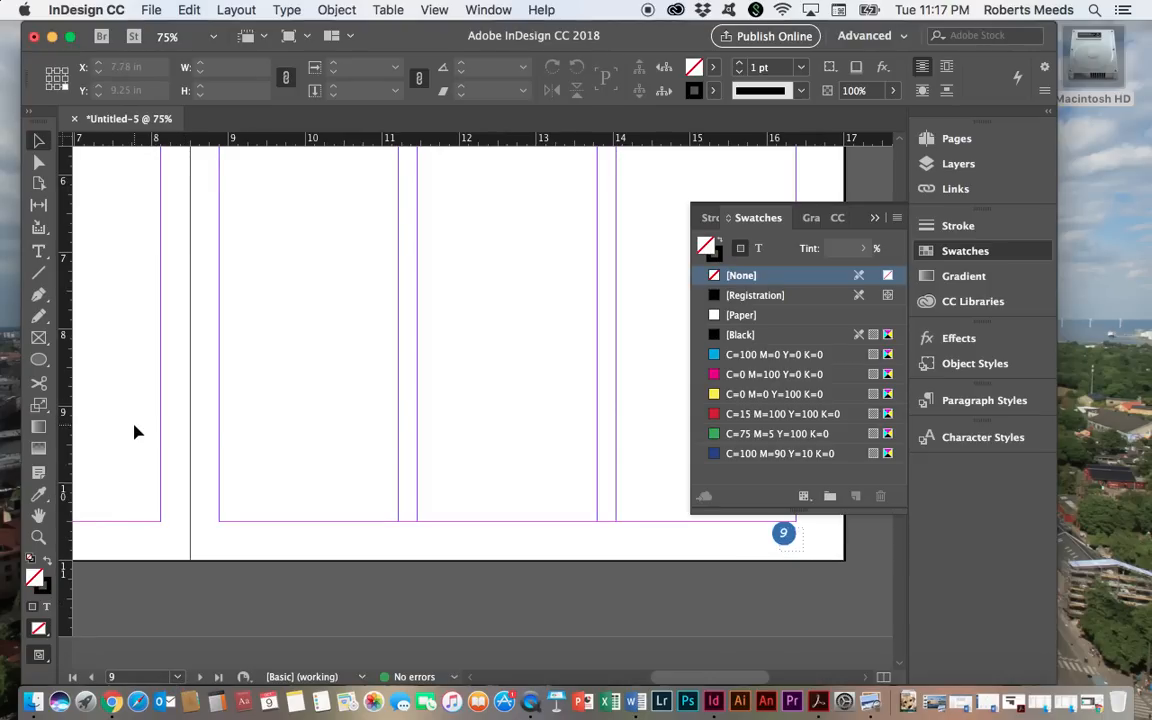
Go to page 3 and check the page numbers in the circles on both pages of the 2-3 spread
left_click(165, 677)
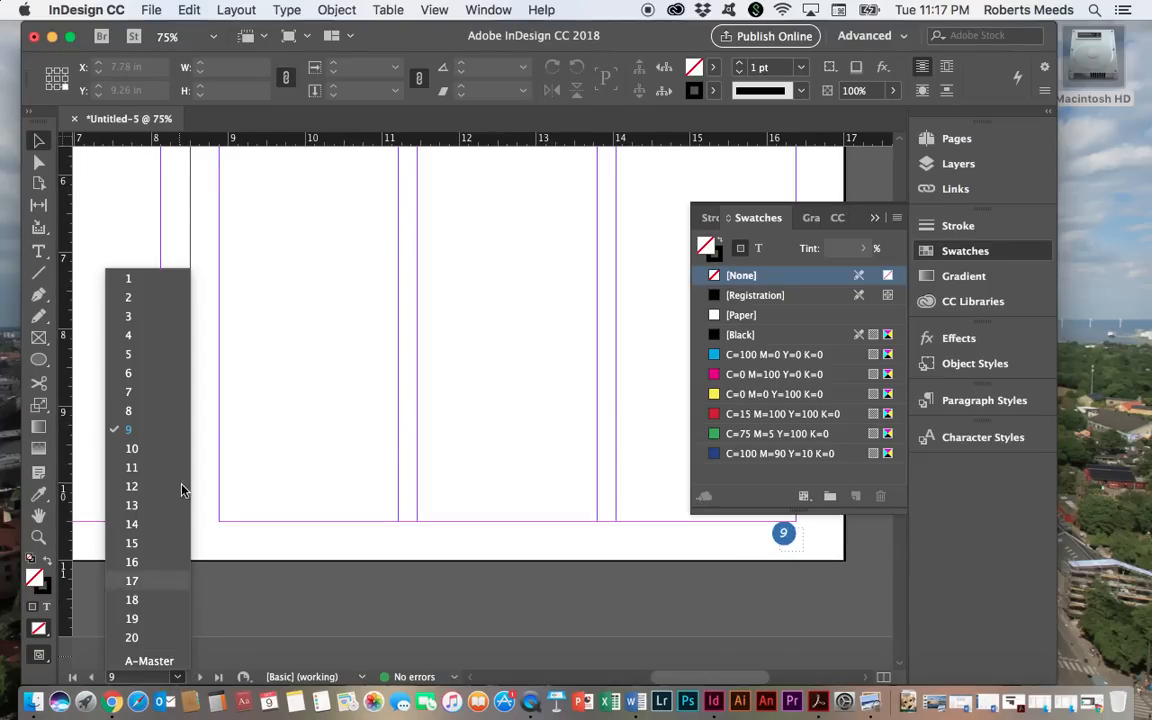
left_click(140, 317)
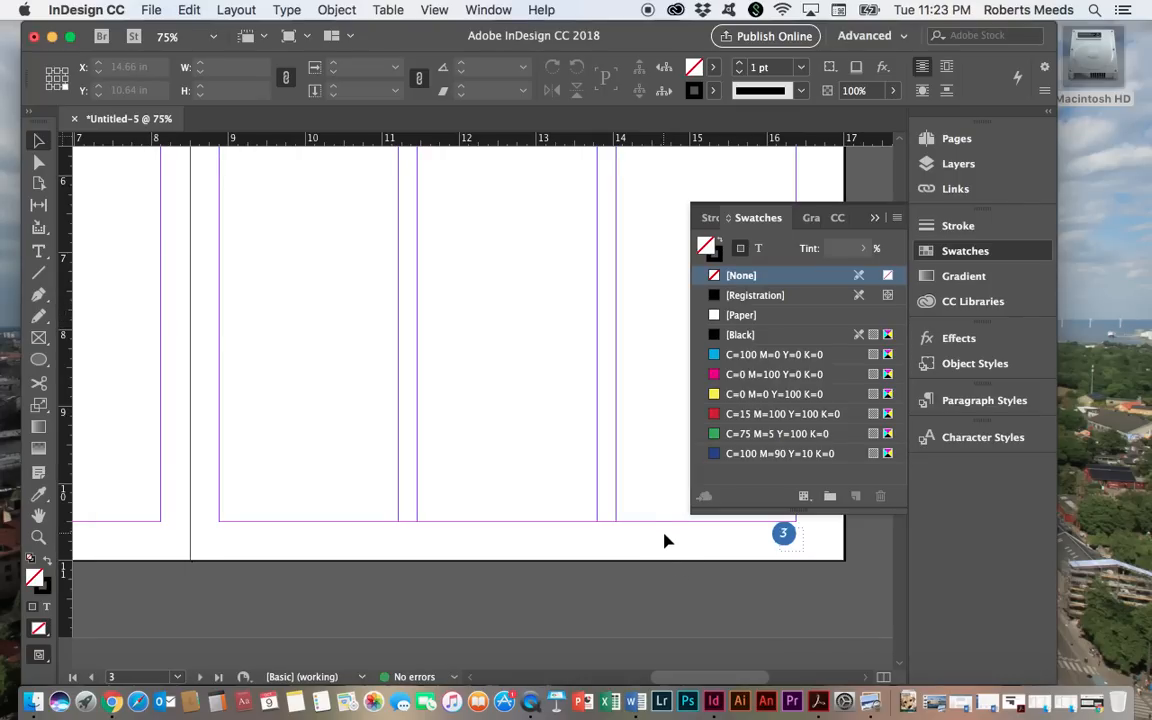
scroll(405, 439, "up", 3)
scroll(405, 439, "left", 10)
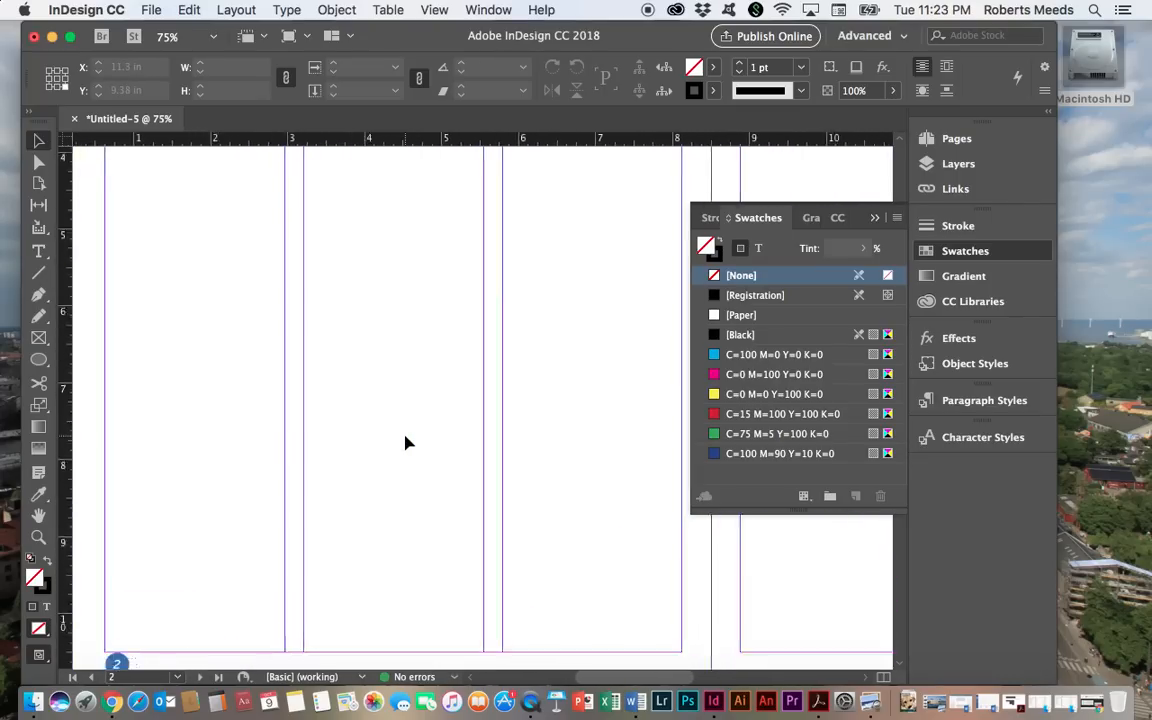
scroll(405, 442, "down", 3)
scroll(405, 442, "left", 5)
scroll(405, 442, "right", 5)
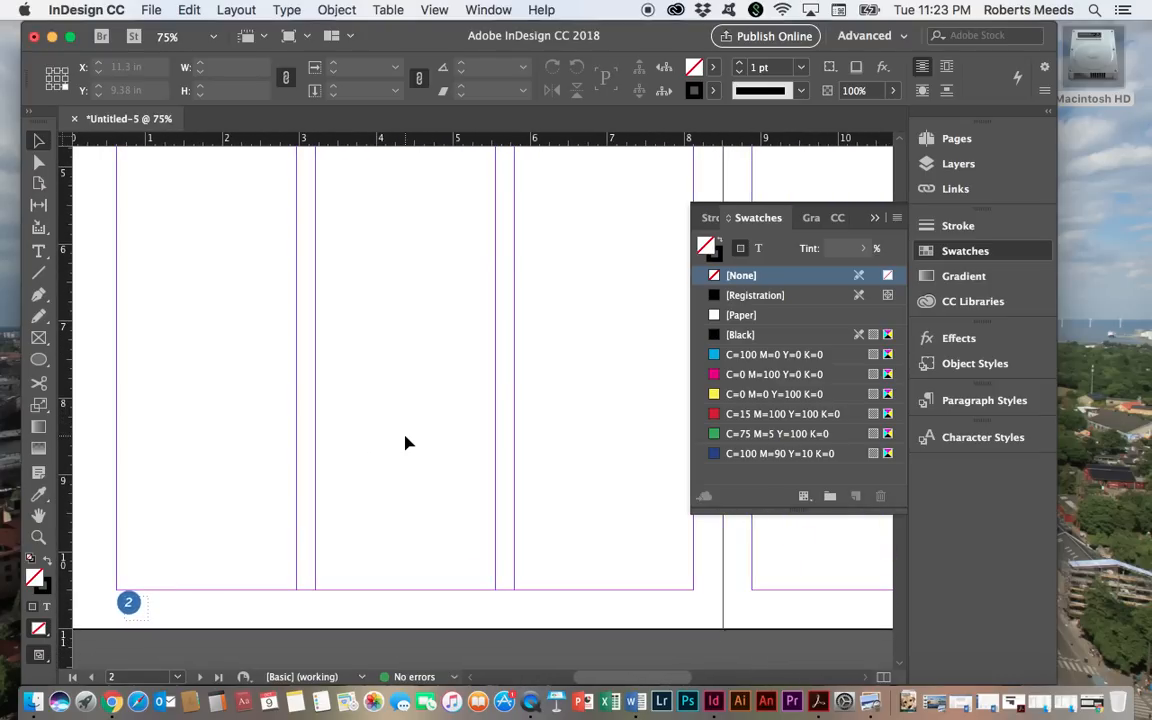
Return to A-Master and place a horizontal ruler guide across the left page's bottom margin at about 10.58 in
left_click(179, 679)
left_click(150, 661)
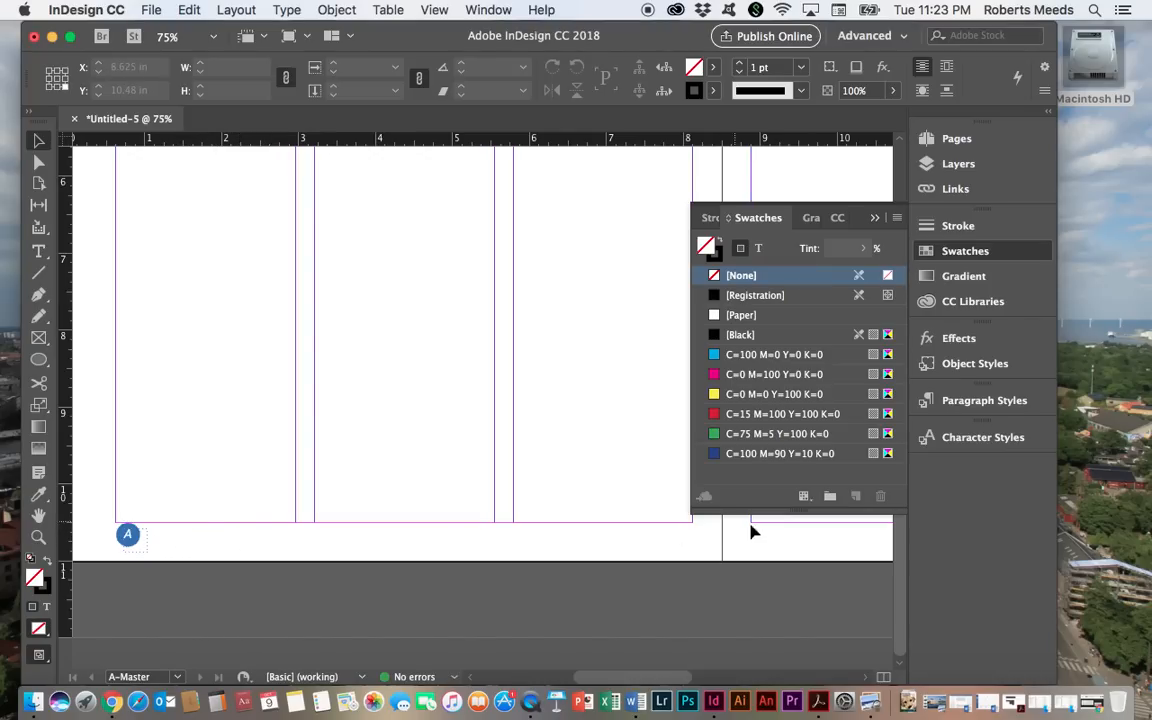
scroll(805, 535, "right", 10)
scroll(805, 538, "down", 1)
scroll(805, 538, "left", 1)
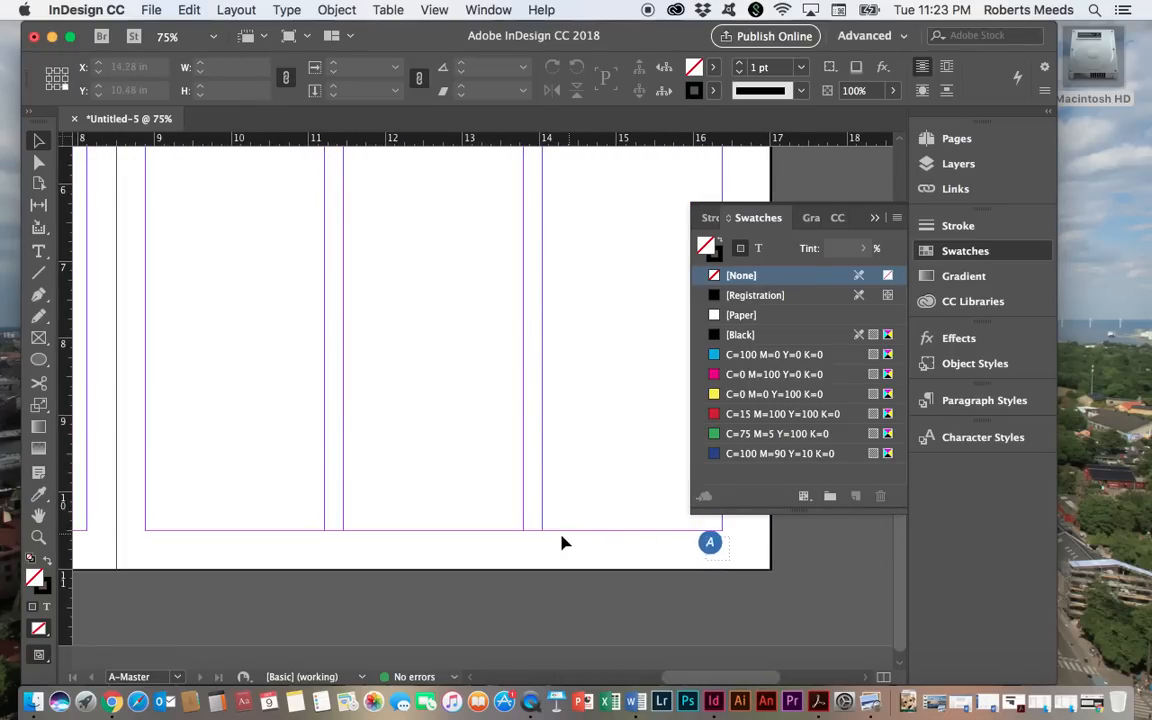
scroll(345, 483, "left", 10)
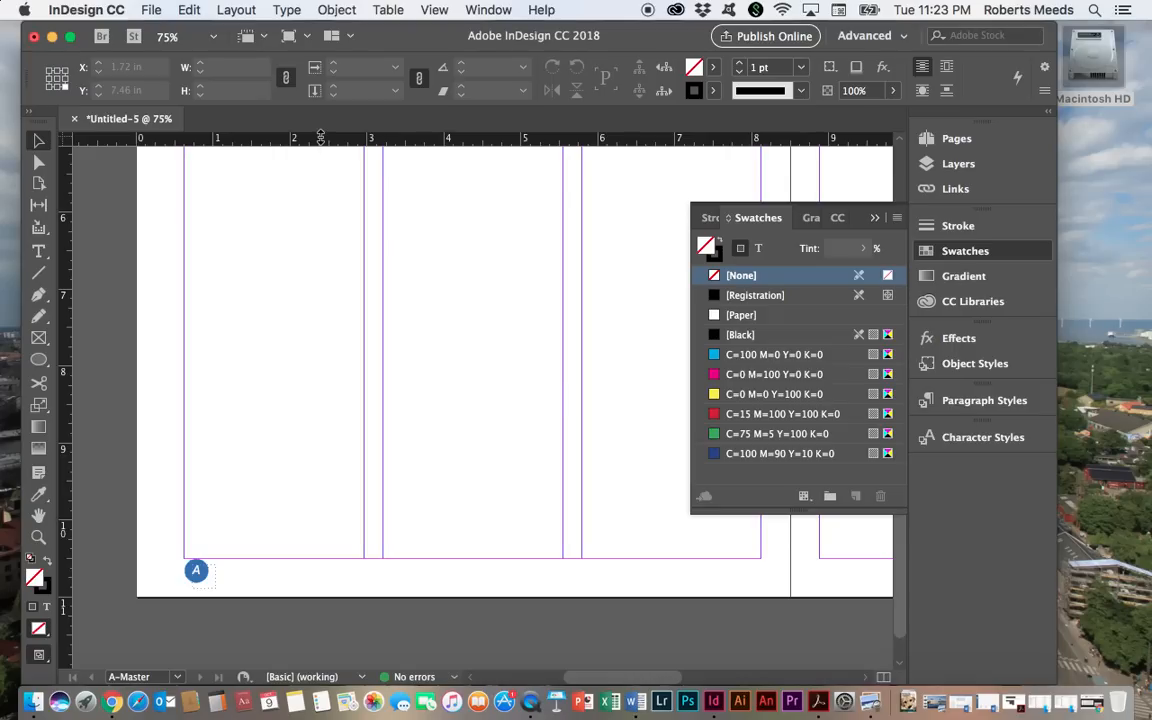
left_click_drag(320, 137, 302, 569)
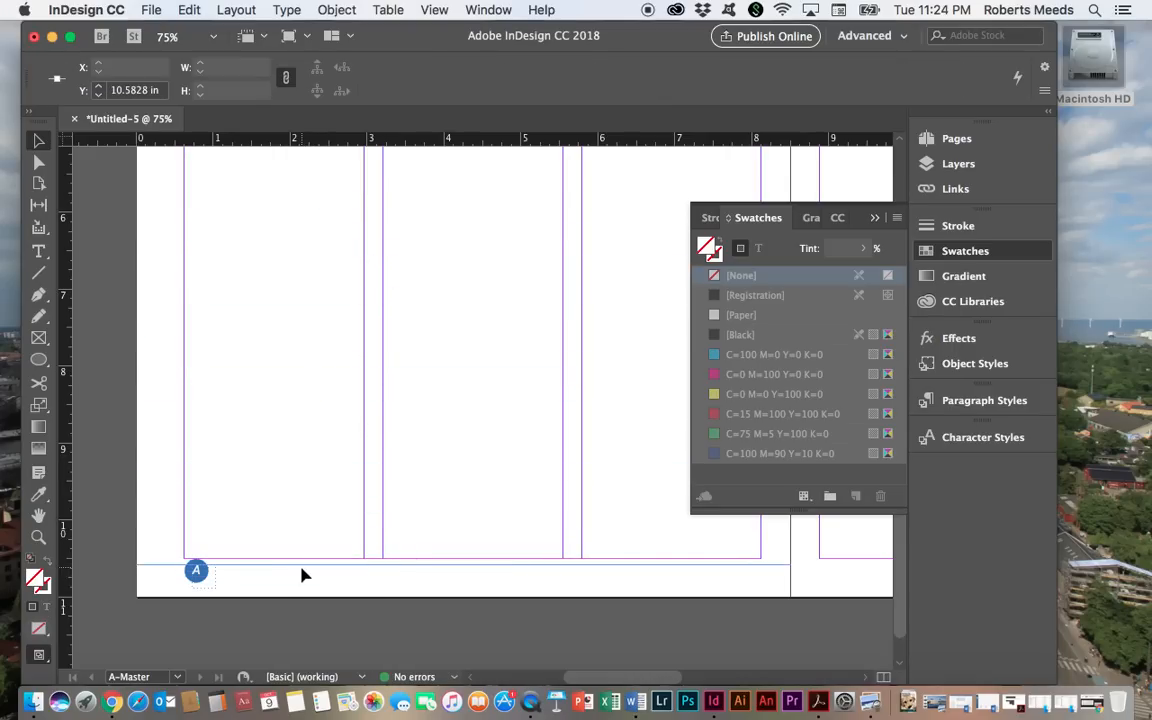
Draw a text frame about 3.3 in wide beside the left page number circle, with its top edge on the guide
key("super+equal")
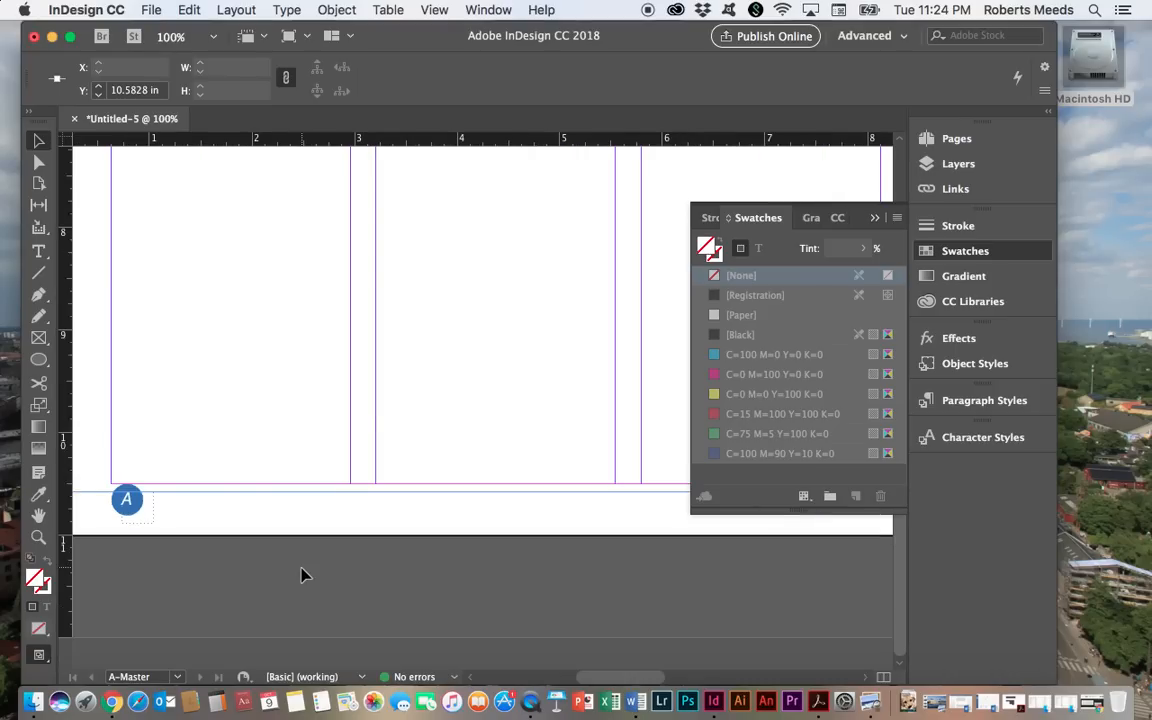
key("super+equal")
scroll(278, 566, "left", 5)
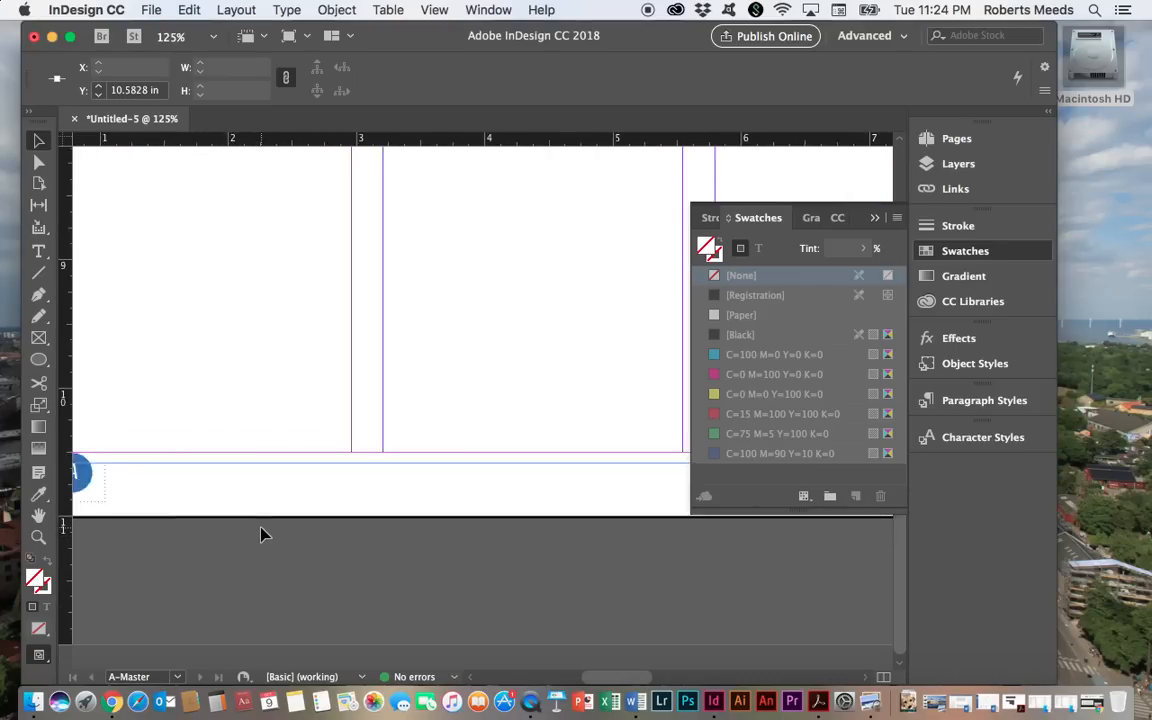
scroll(262, 532, "up", 2)
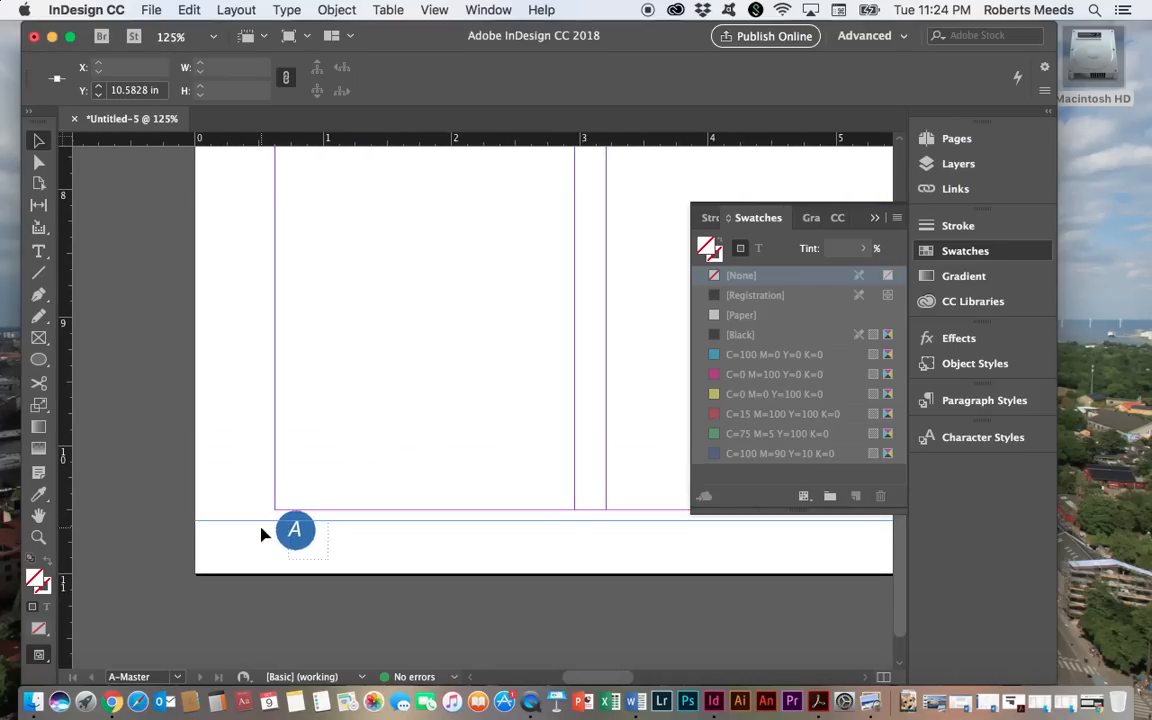
left_click(37, 252)
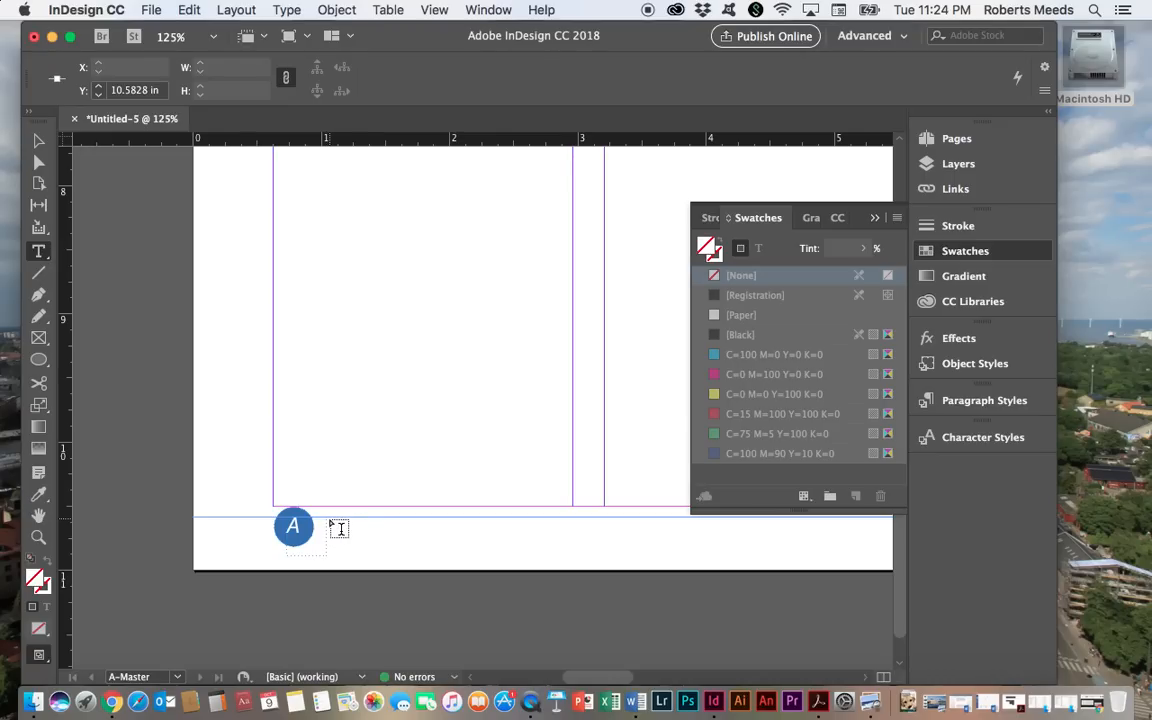
left_click_drag(327, 519, 754, 542)
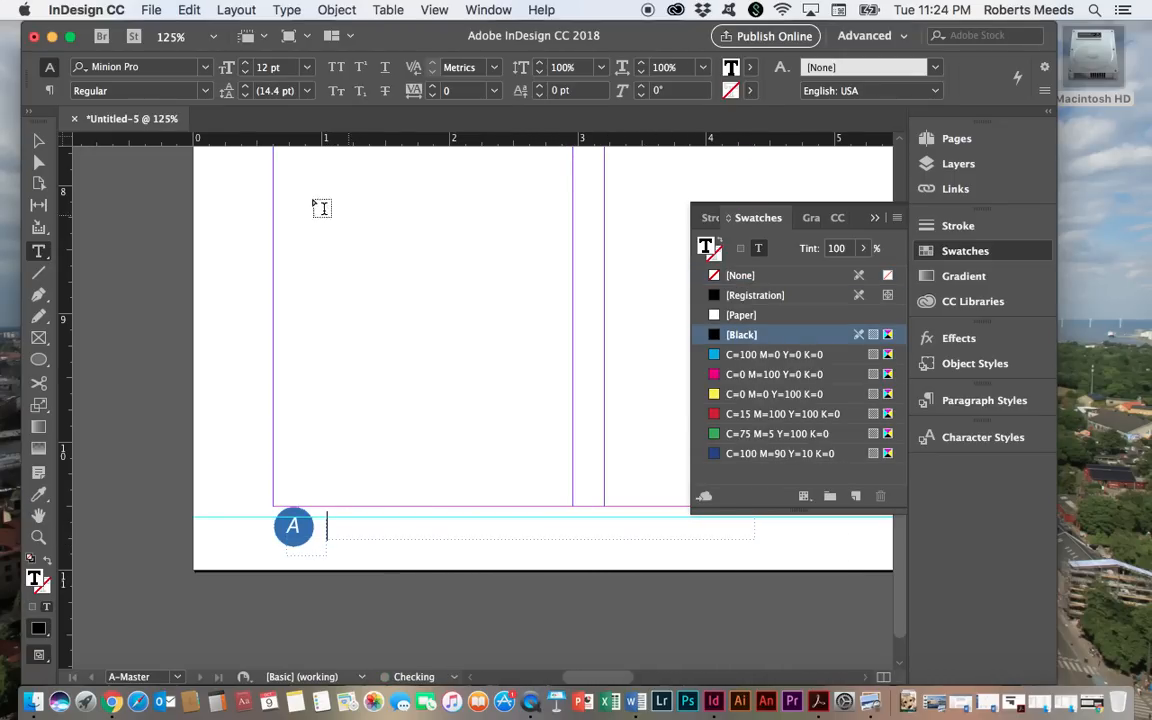
Set the new footer frame's text to Museo Sans, 500 Italic
left_click(205, 68)
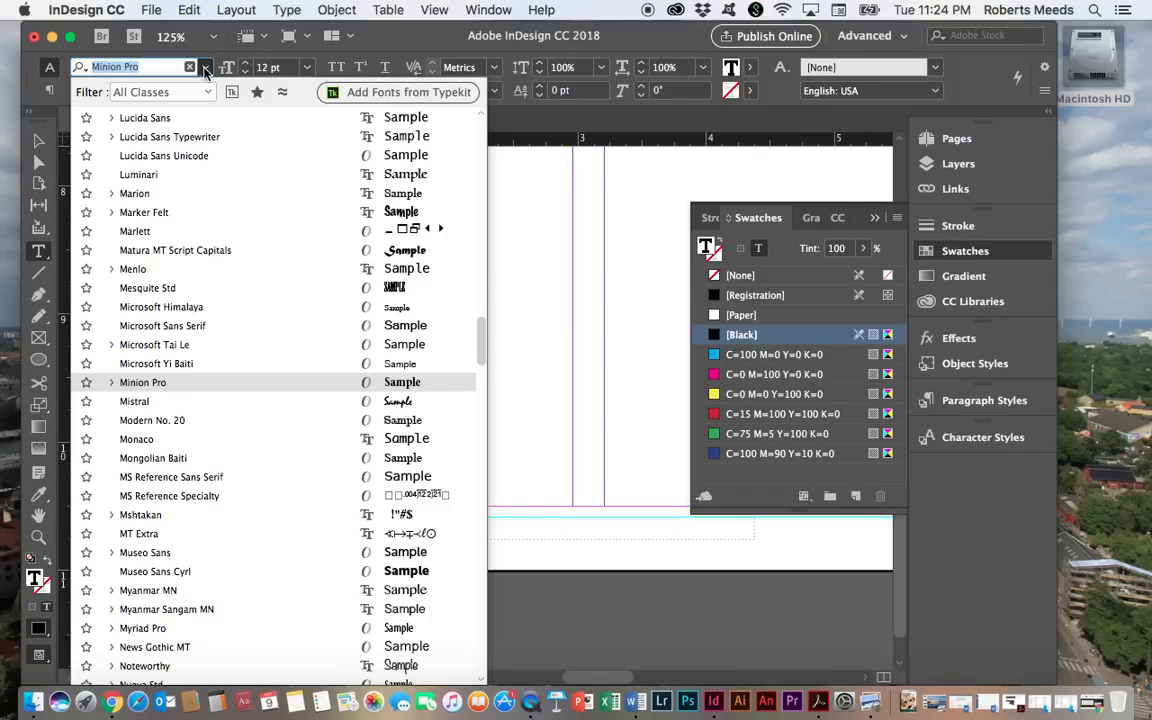
left_click(155, 552)
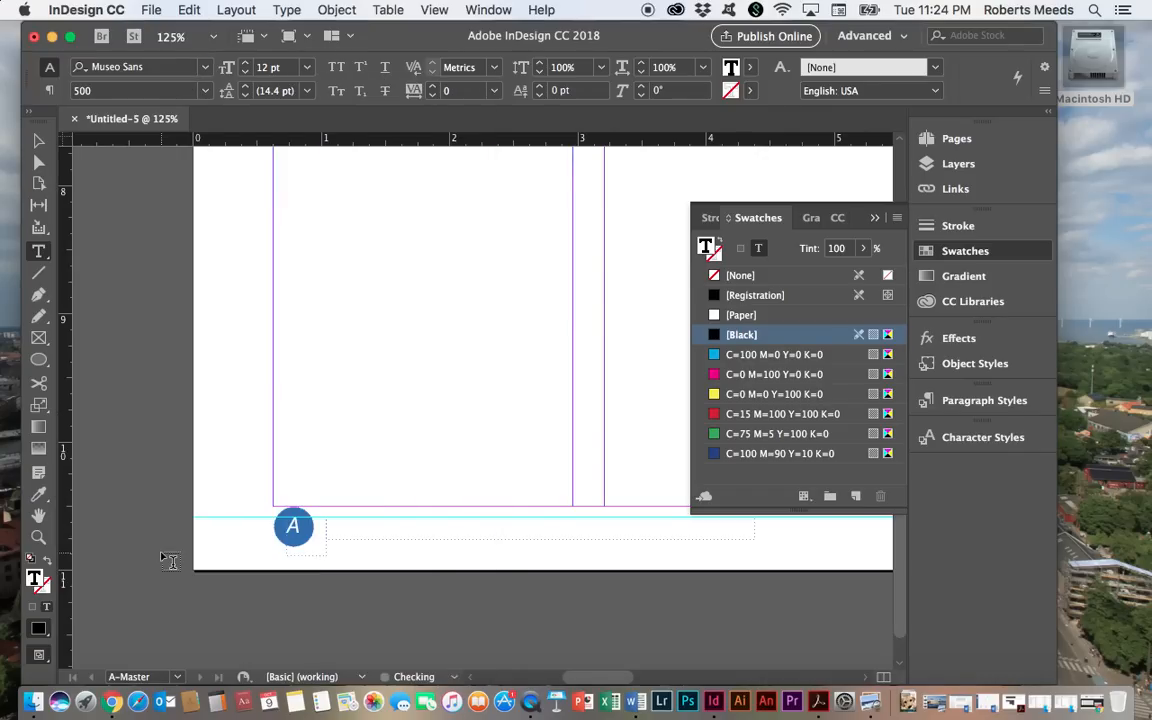
left_click(204, 91)
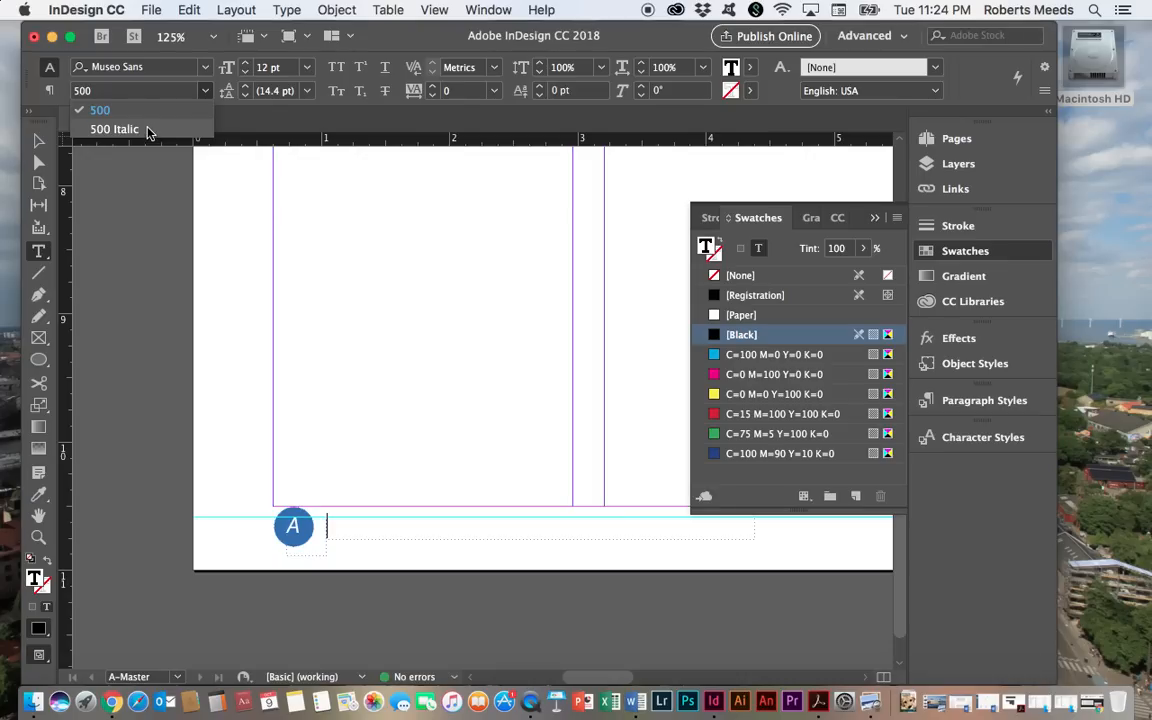
left_click(114, 129)
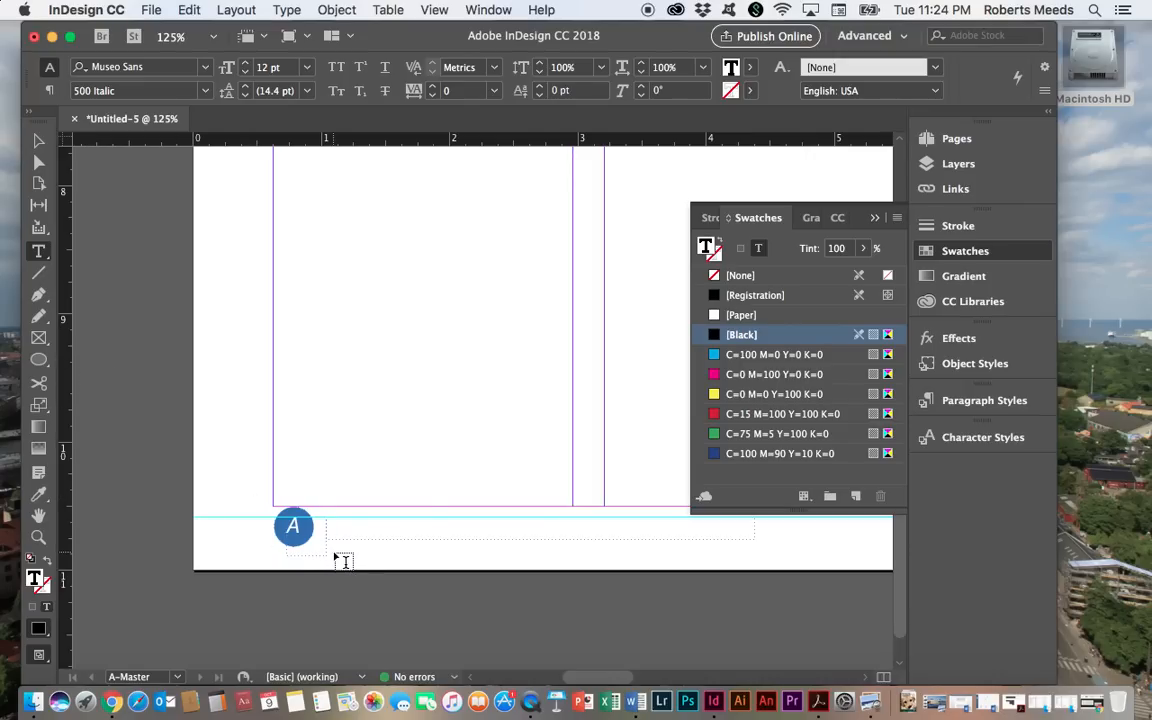
Enter the footer text "Oct. ’18 – CAMPUS PULSE" in the new frame
type("Ox")
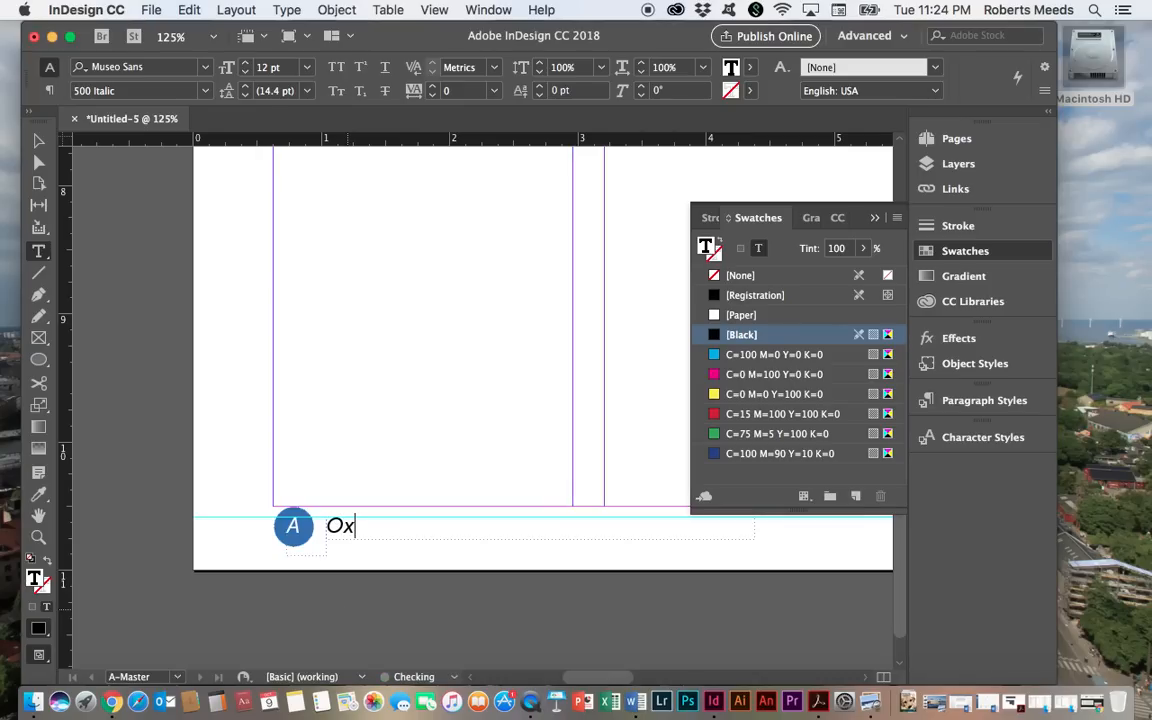
key("BackSpace")
type("ct")
type(". ")
type("'19")
key("BackSpace")
type("8")
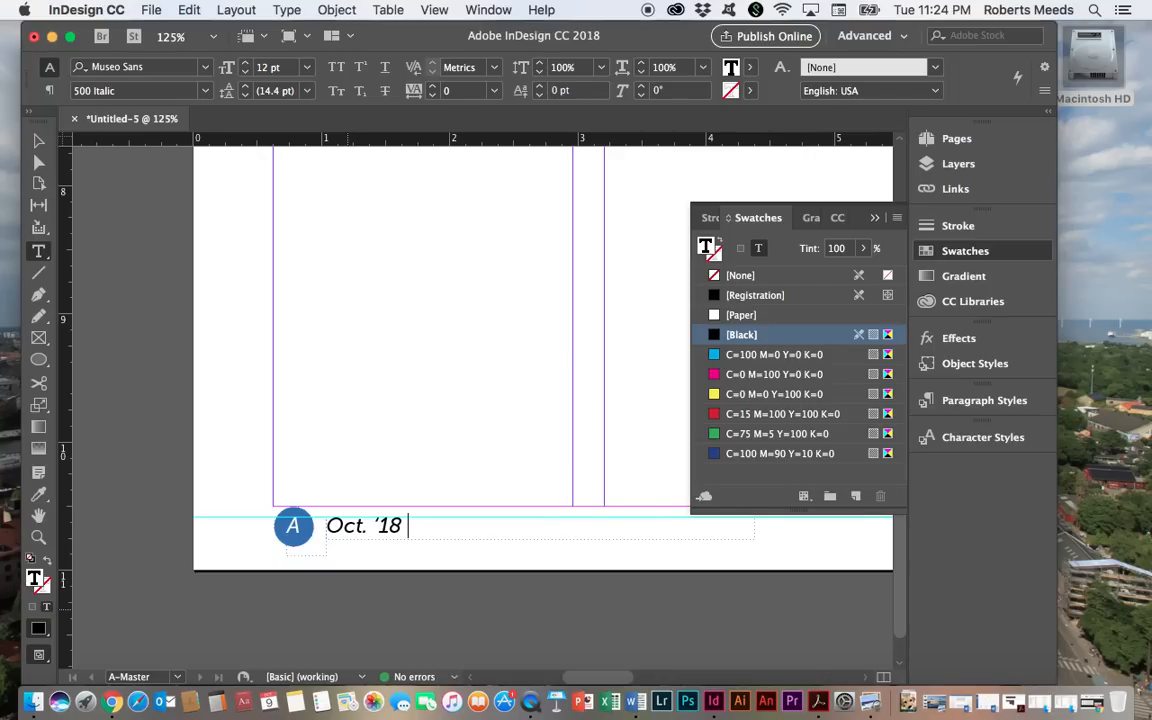
type(" – ca")
key("BackSpace")
key("BackSpace")
type("CAMPUS P")
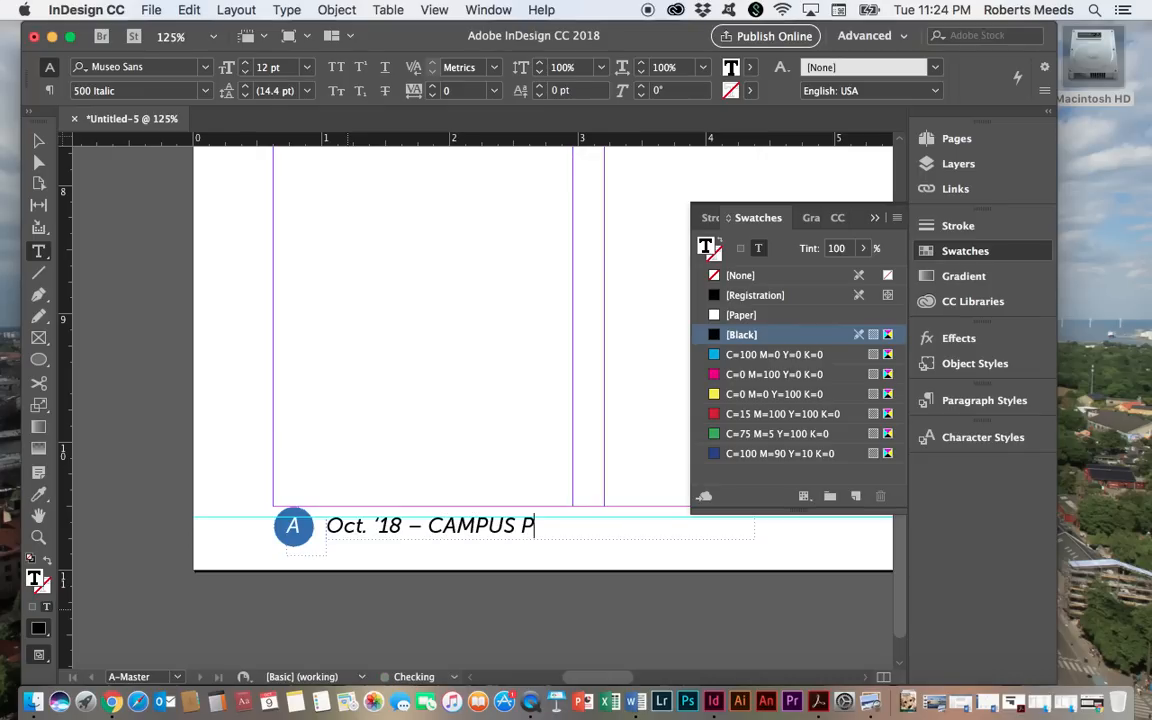
type("ULSE")
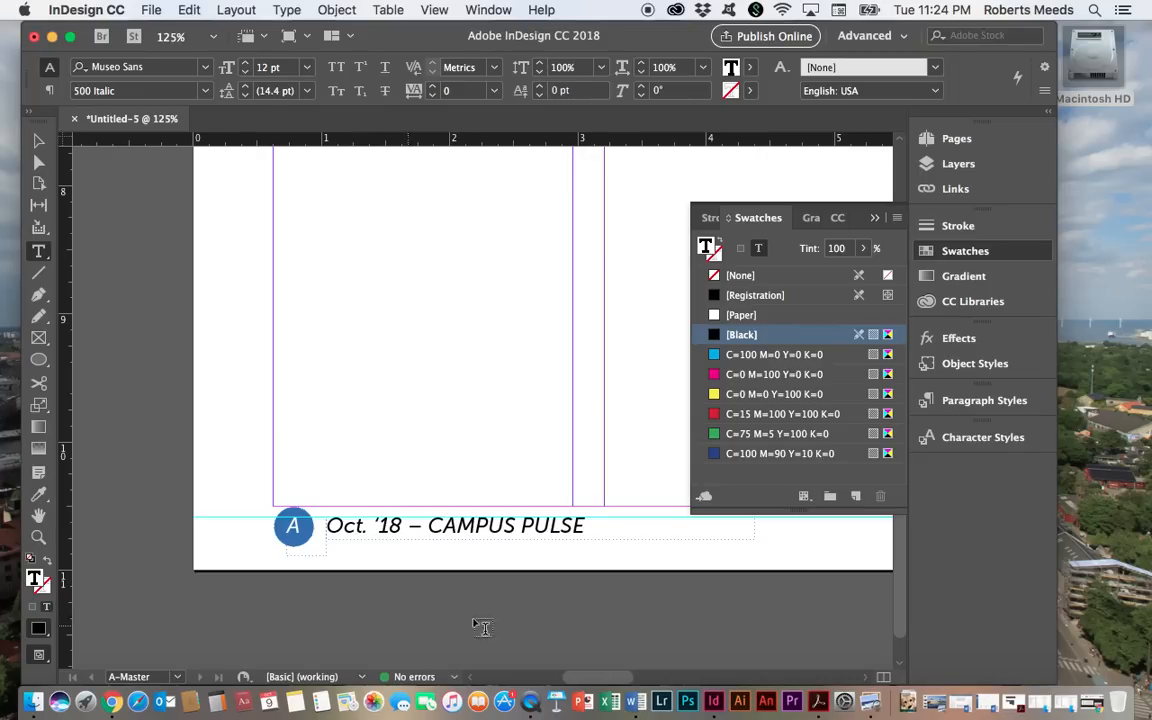
Select the whole footer line and color it with the blue sampled from the page number circle
key("shift+Left")
left_click_drag(541, 525, 331, 526)
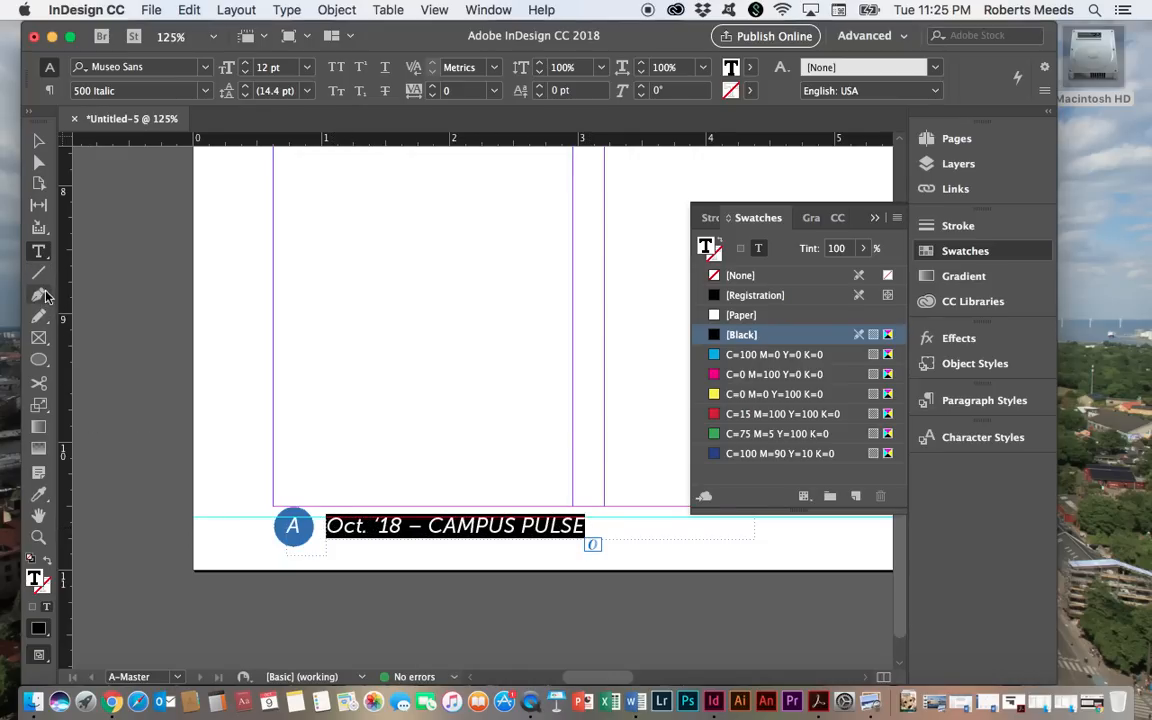
left_click(39, 494)
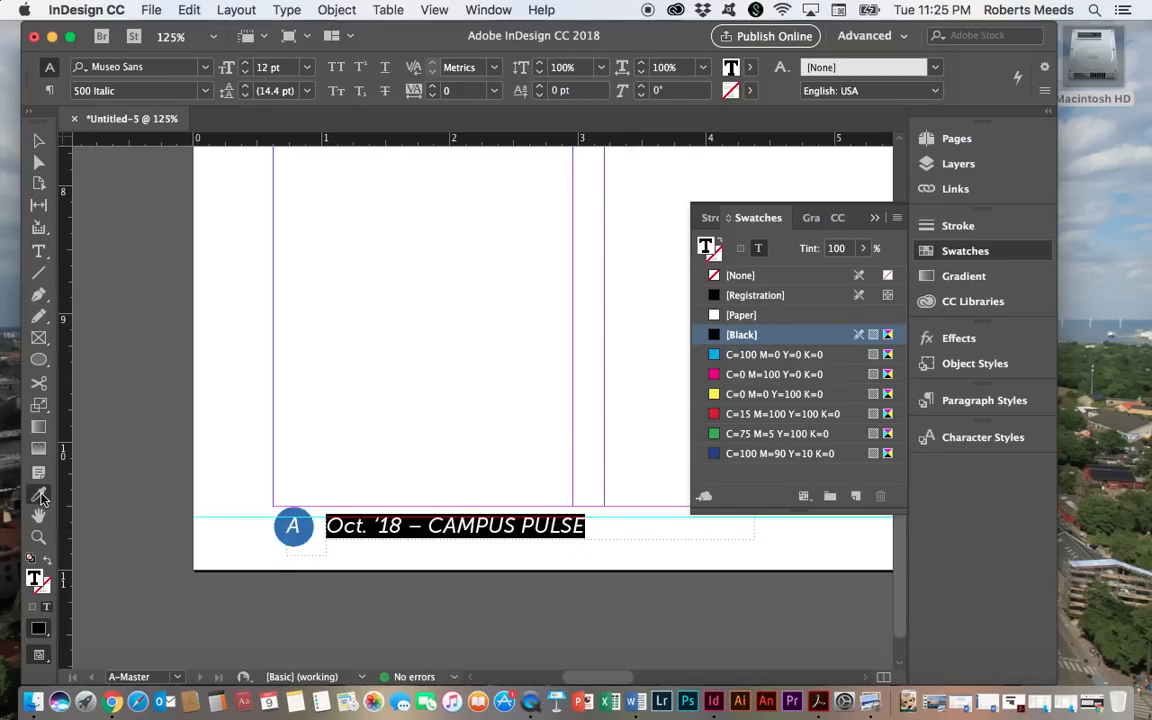
left_click(286, 525)
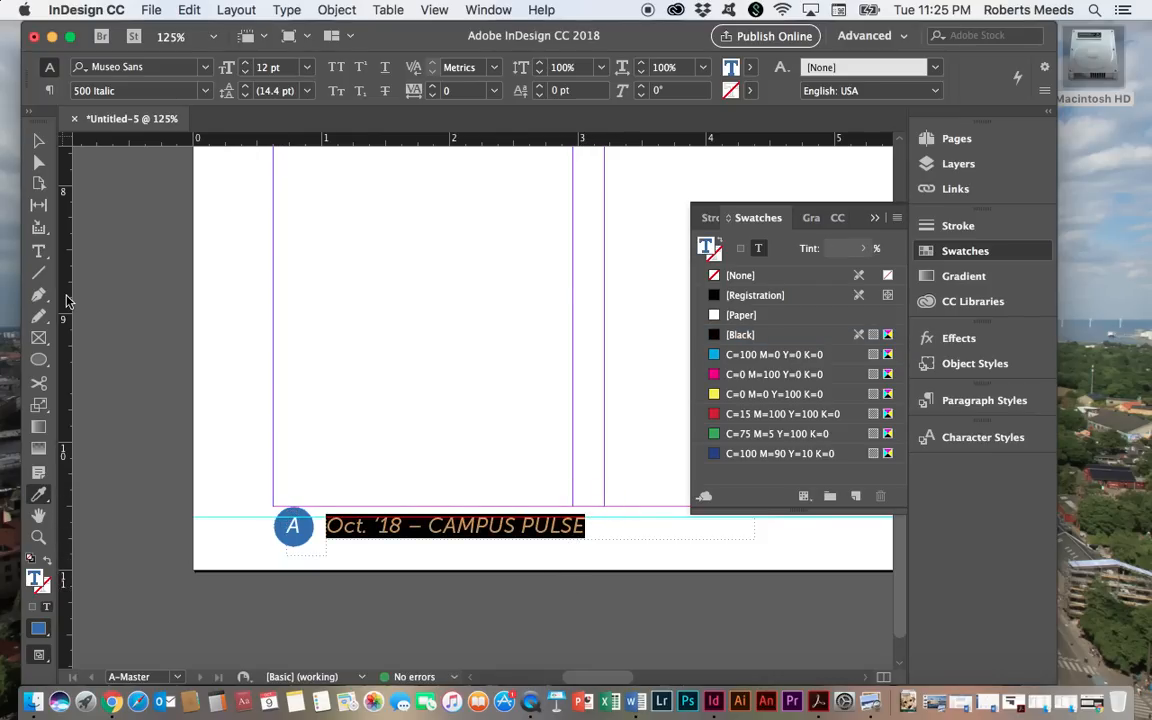
left_click(39, 141)
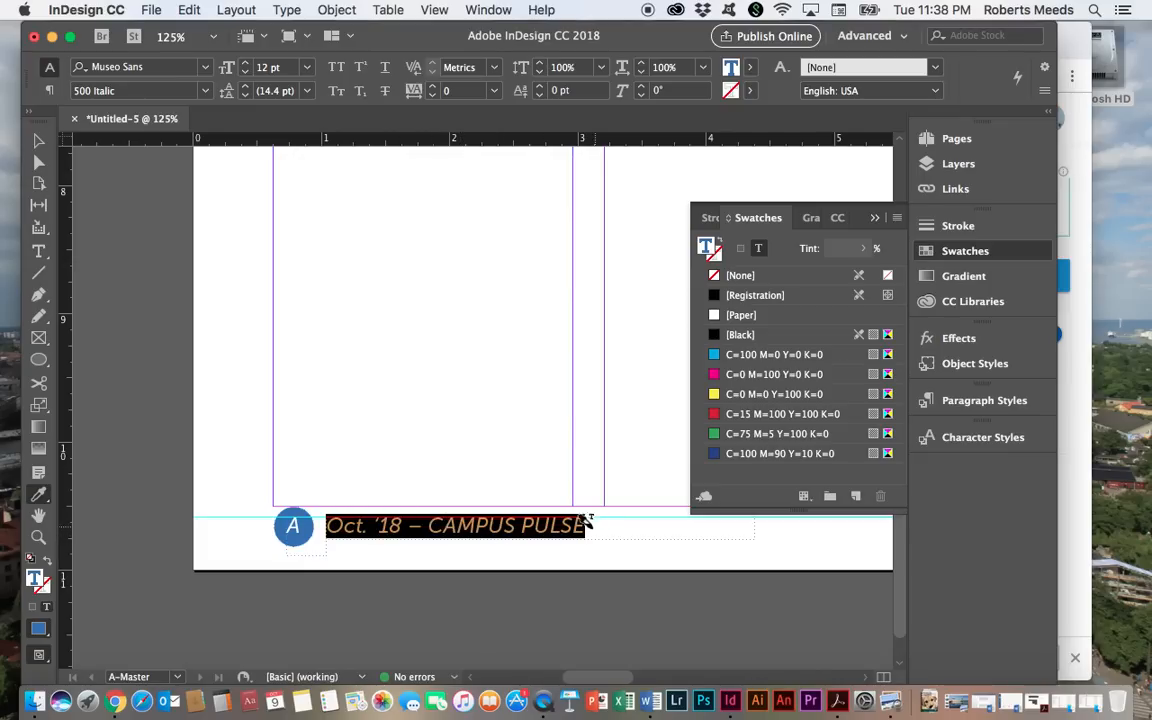
Save the footer text's blue as a new swatch and set the text's tint to 60%, then deselect it
left_click(856, 498)
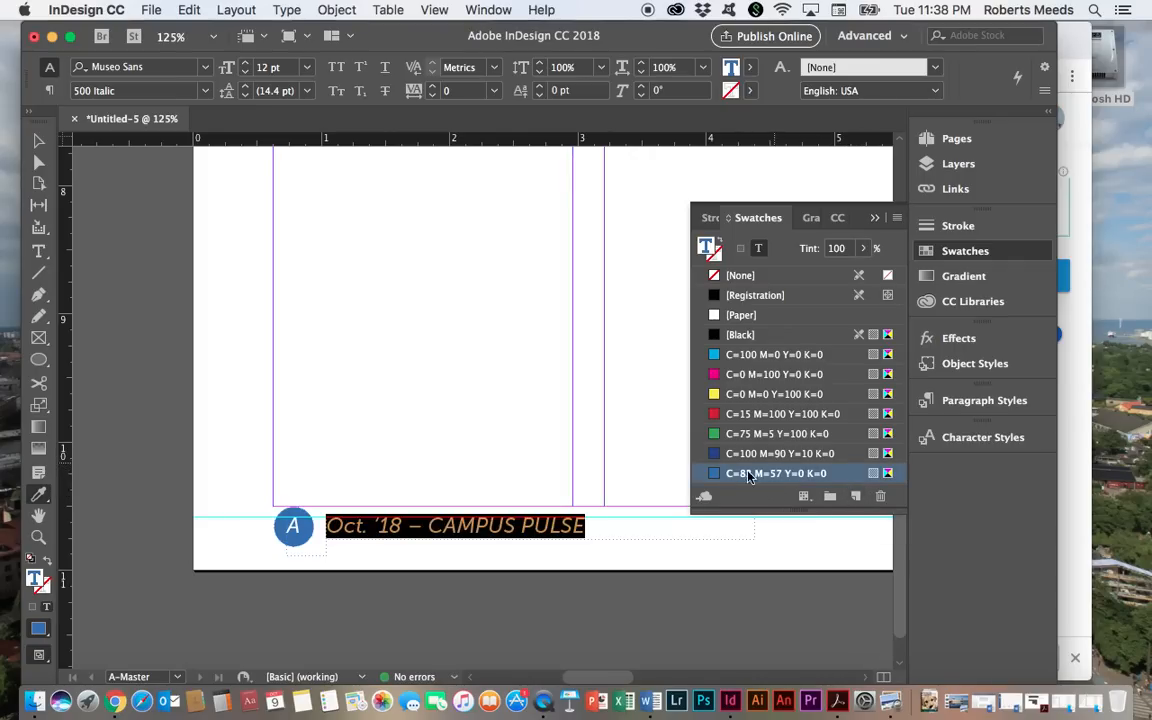
left_click(864, 249)
left_click_drag(866, 274, 826, 272)
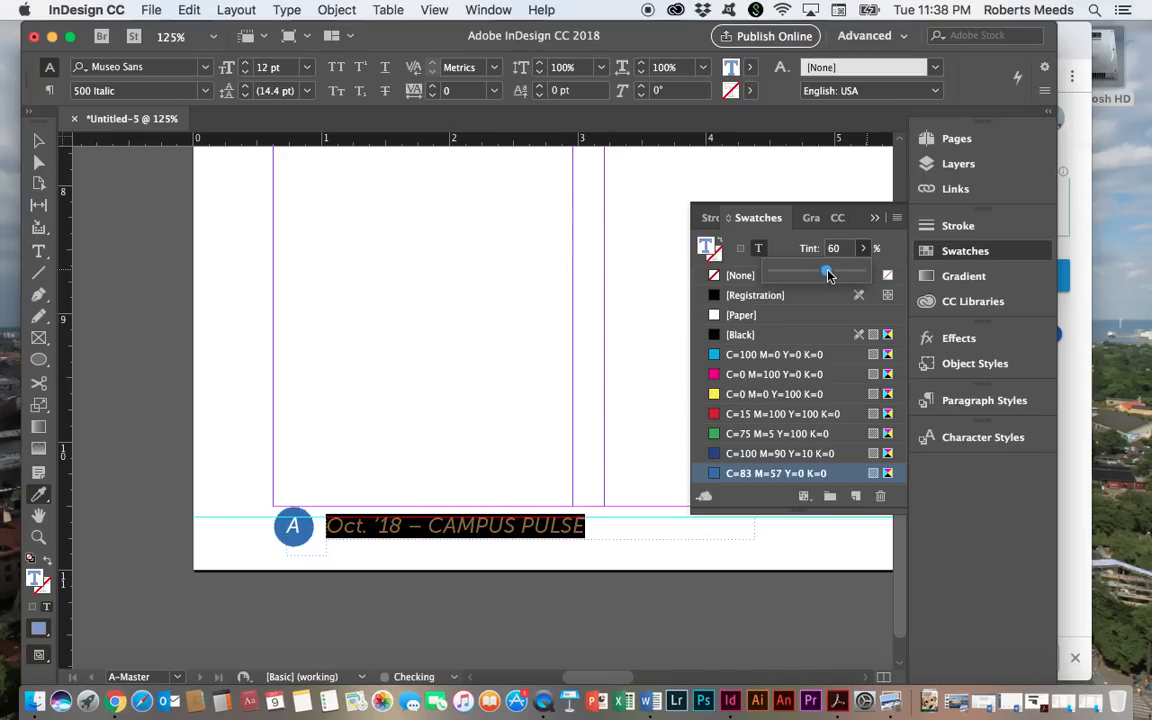
left_click(633, 545)
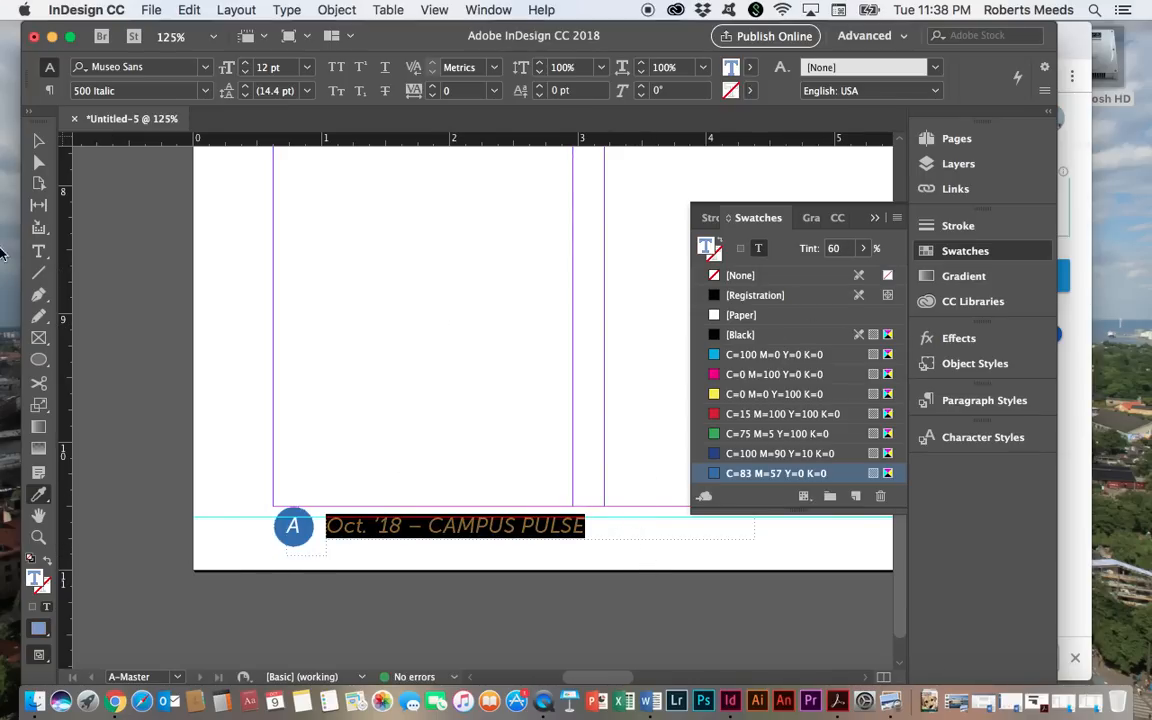
left_click(38, 140)
left_click(430, 404)
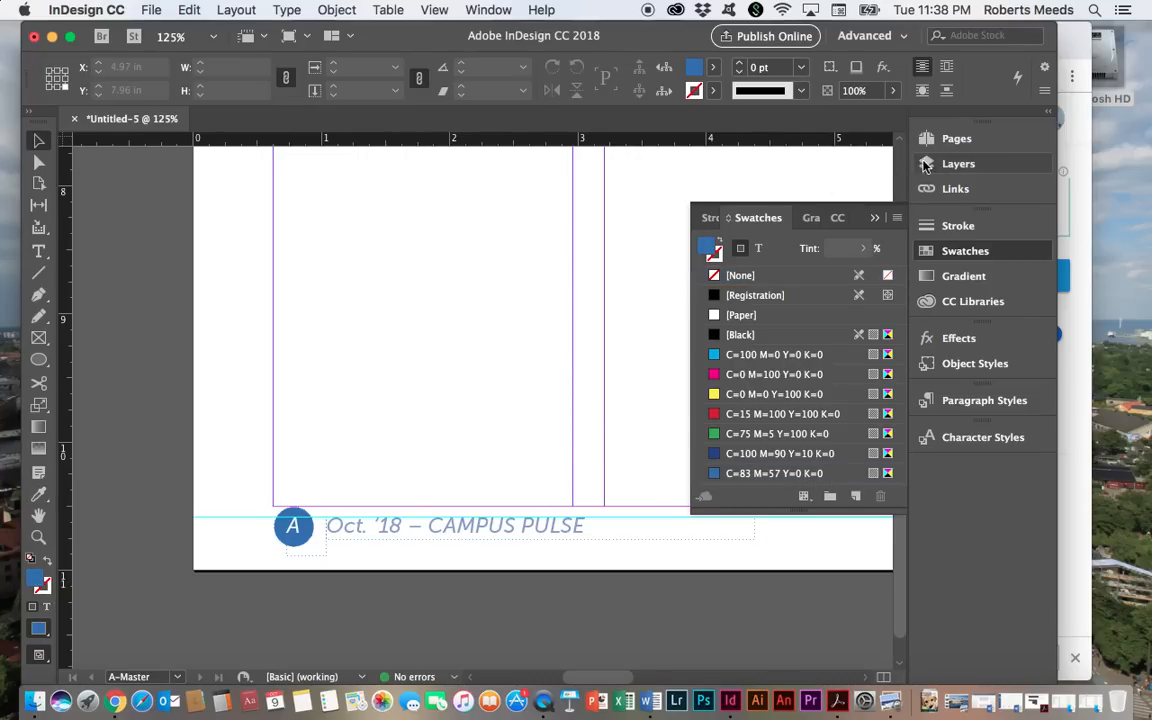
left_click(874, 218)
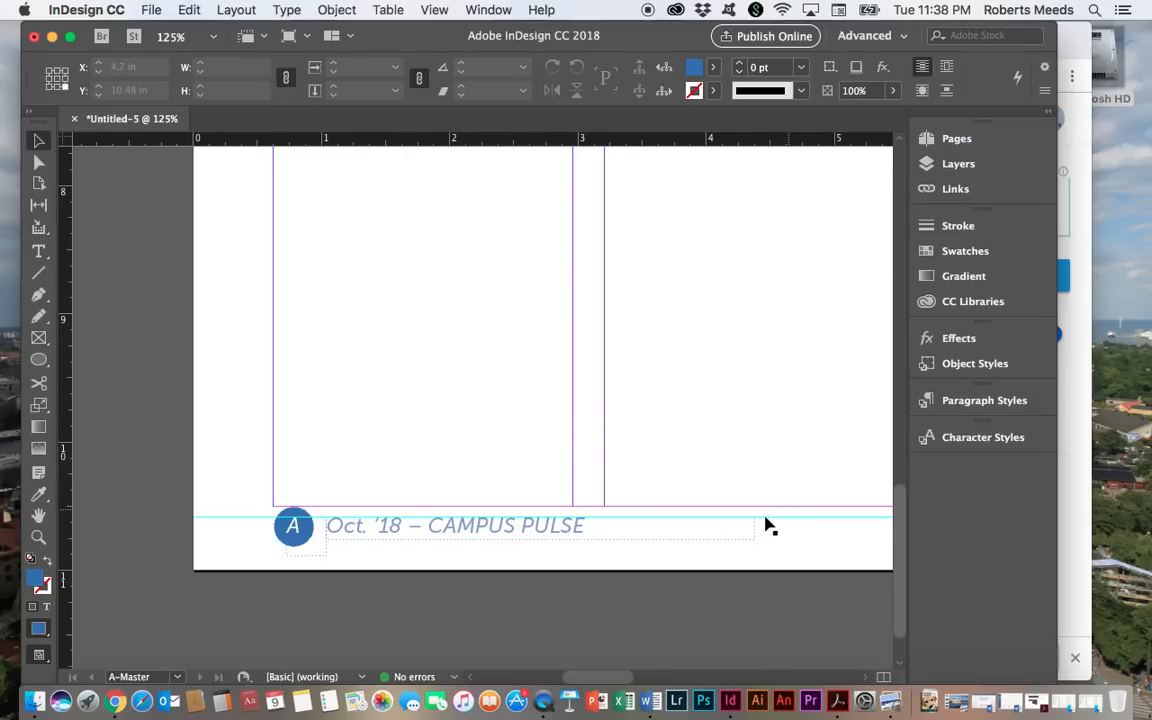
Check the footer text and page number on page 12, and return to A-Master
scroll(760, 527, "right", 3)
scroll(760, 527, "up", 1)
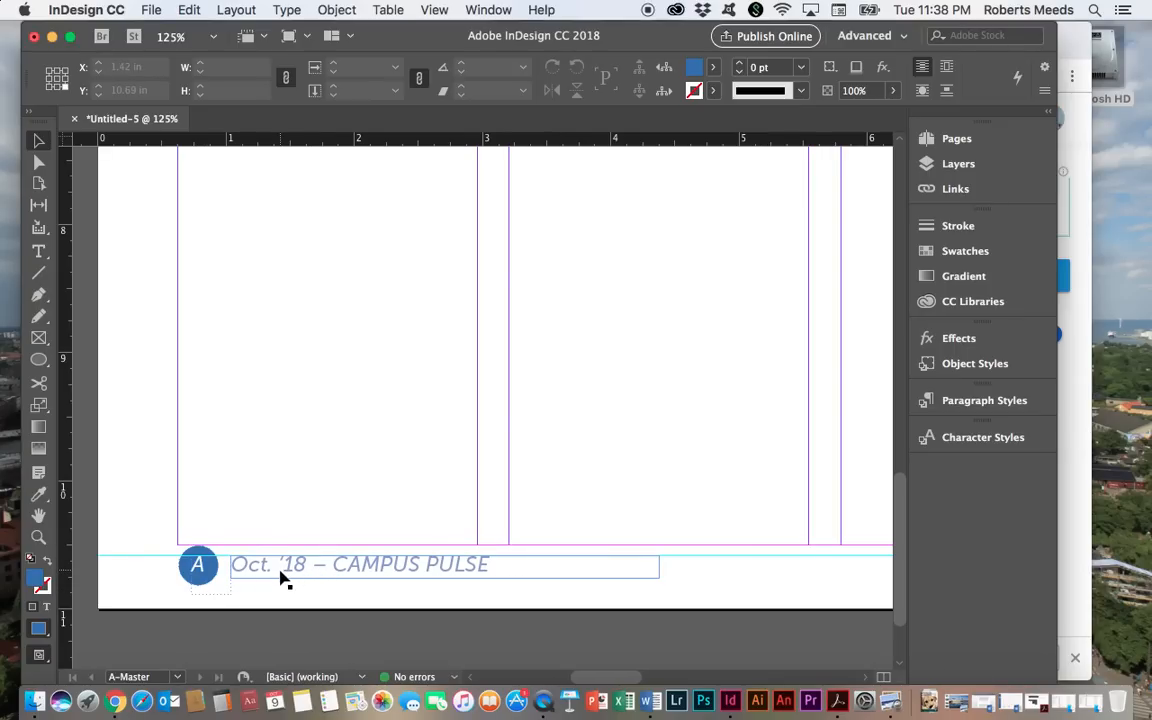
left_click(179, 677)
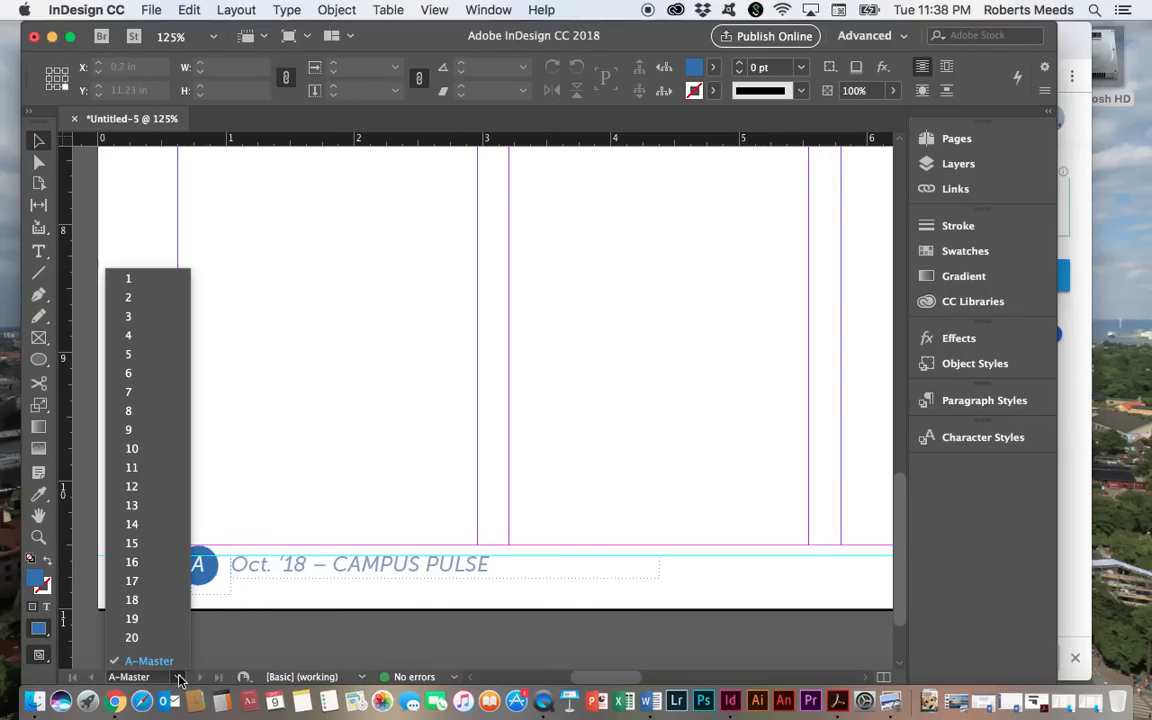
left_click(140, 486)
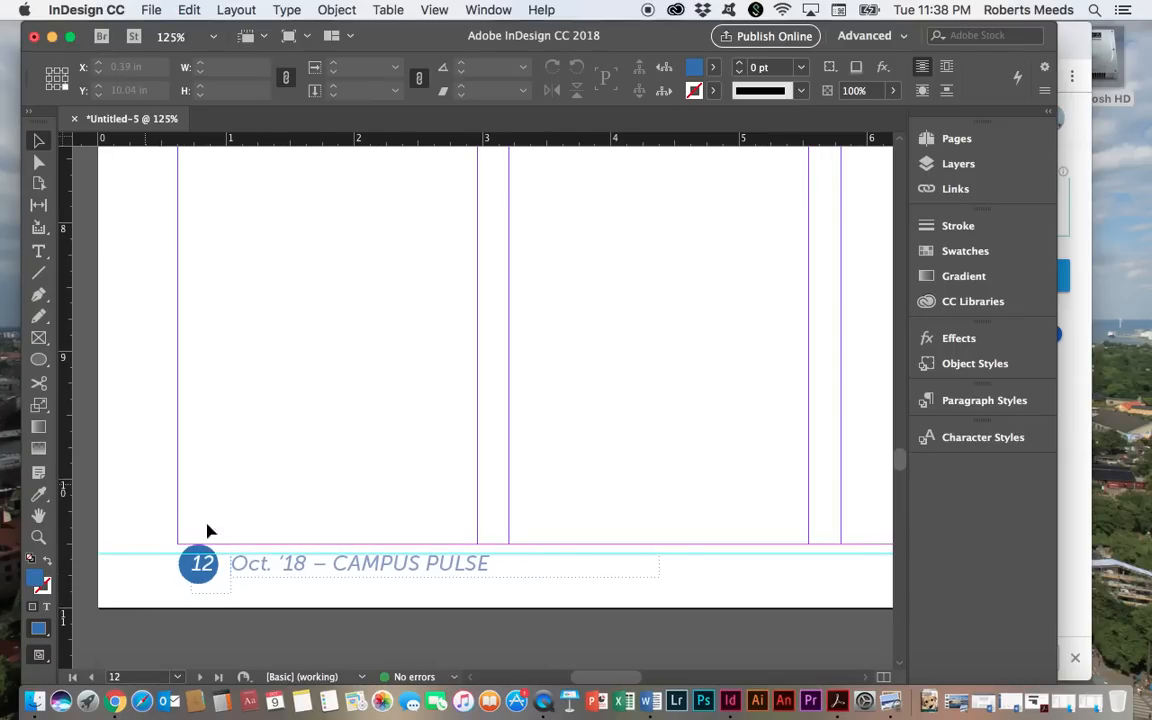
left_click(177, 677)
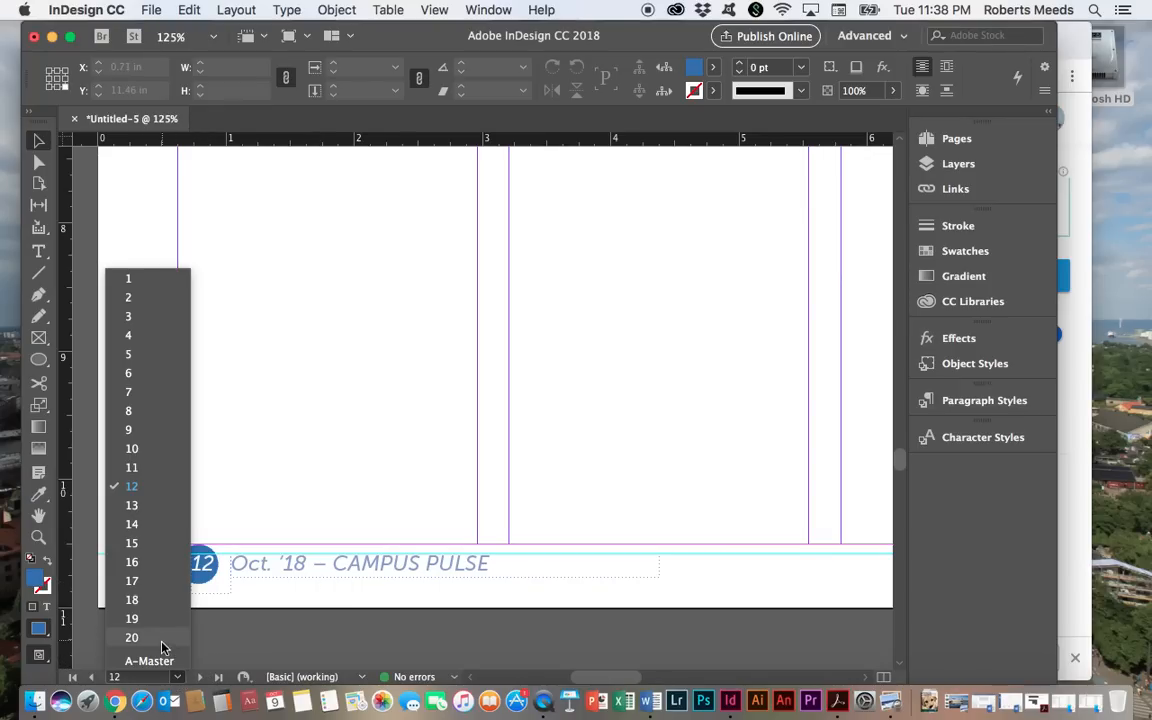
left_click(164, 662)
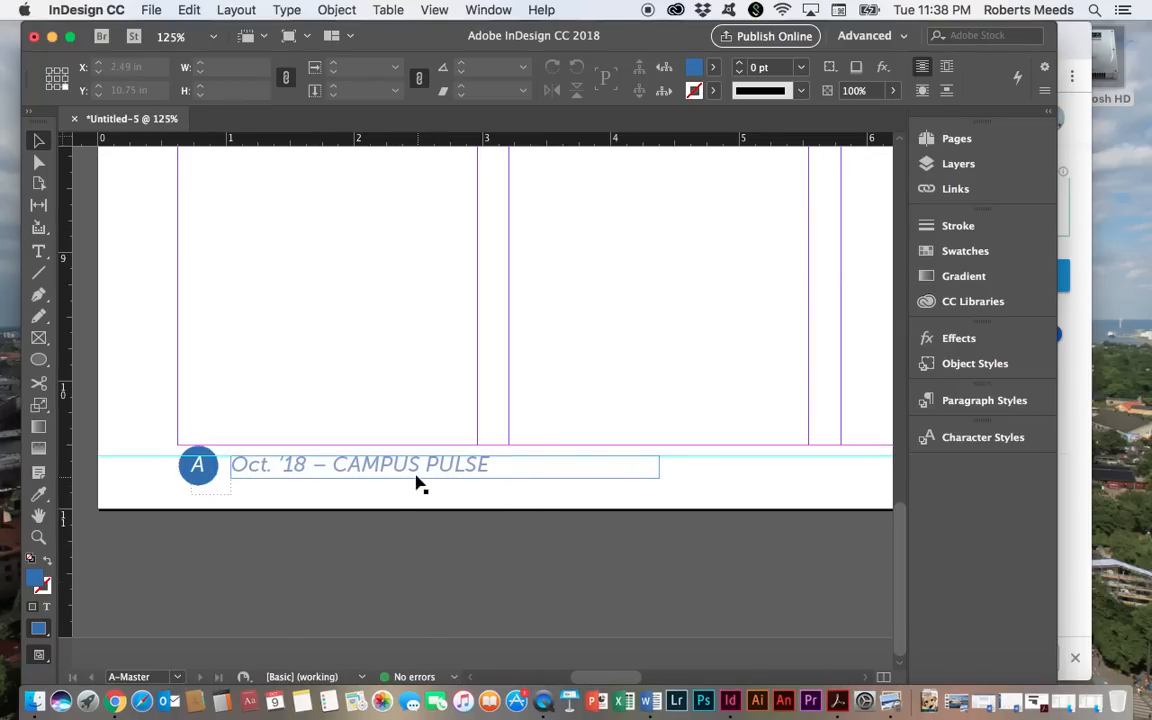
Duplicate the "Oct. ’18 – CAMPUS PULSE" footer frame repeatedly across the spread until a copy sits beside the right page's number circle
left_click(378, 472)
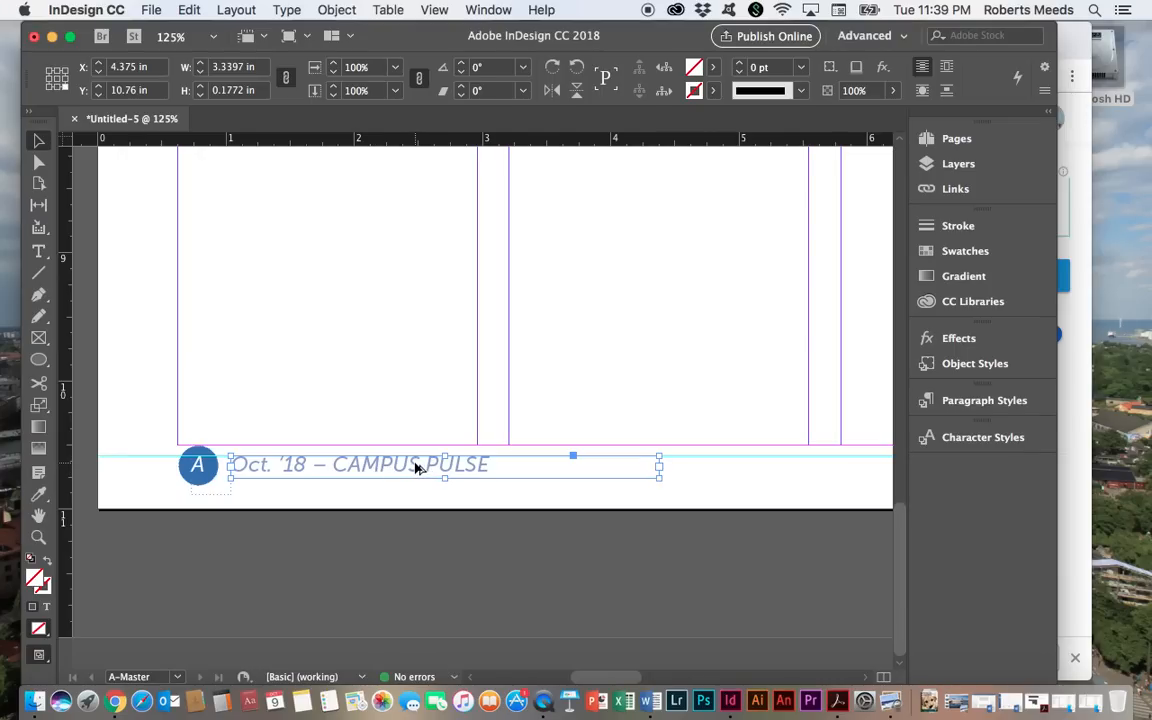
left_click_drag(417, 468, 818, 470)
scroll(705, 525, "right", 5)
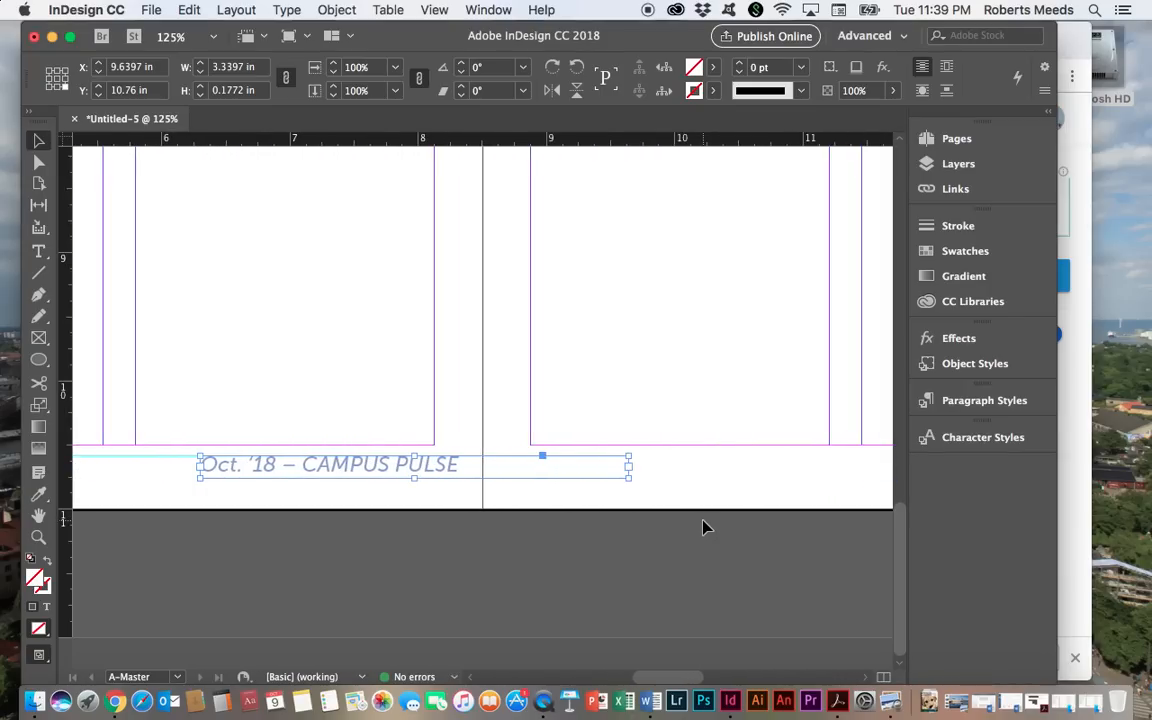
left_click_drag(408, 470, 782, 468)
scroll(661, 483, "right", 5)
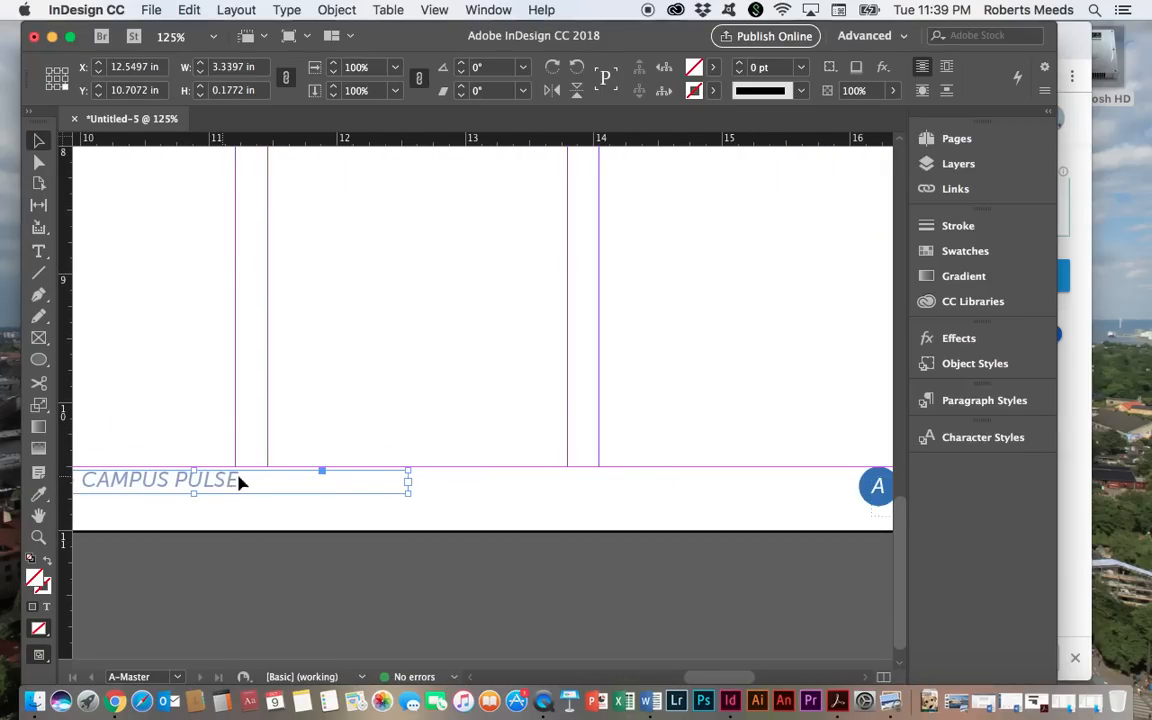
left_click_drag(239, 481, 659, 484)
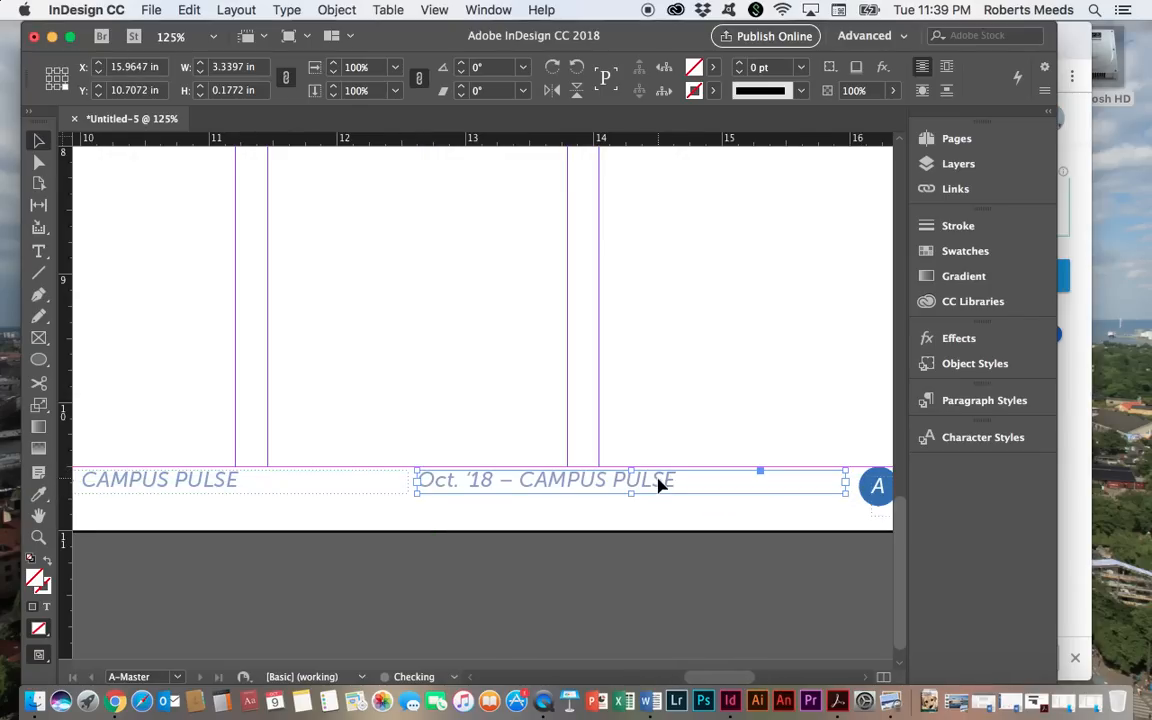
Right-align the text of the footer copy beside the right page's number circle
left_click(40, 254)
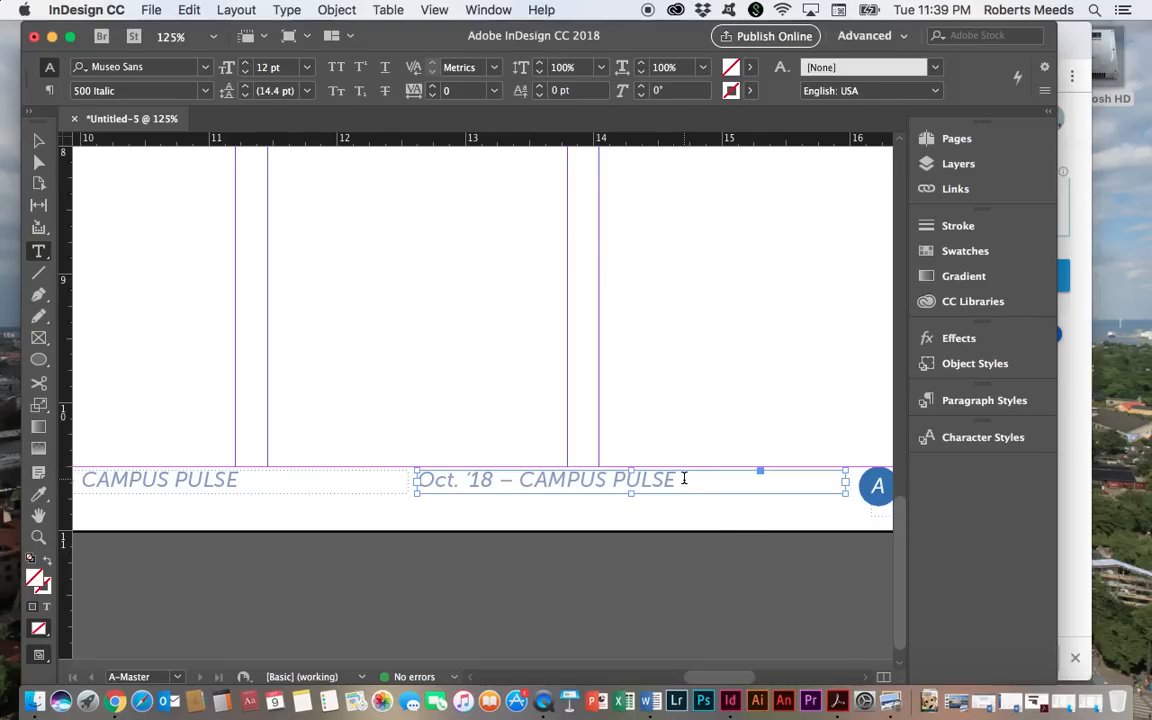
left_click_drag(684, 479, 416, 480)
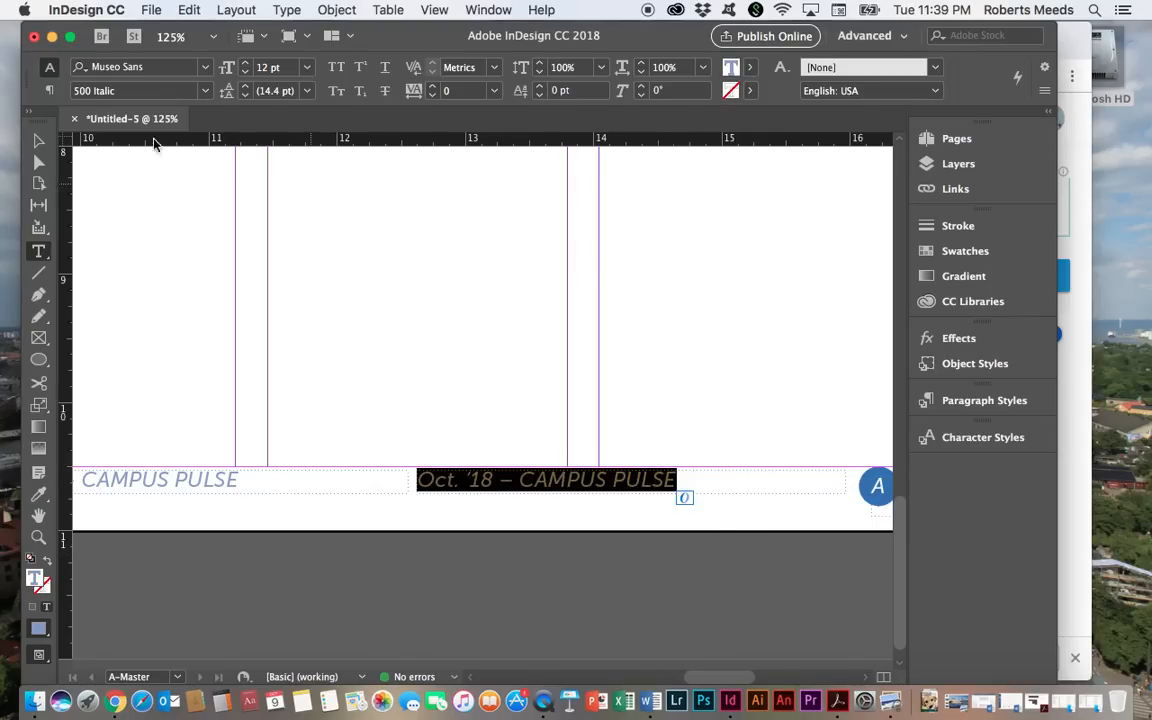
left_click(47, 91)
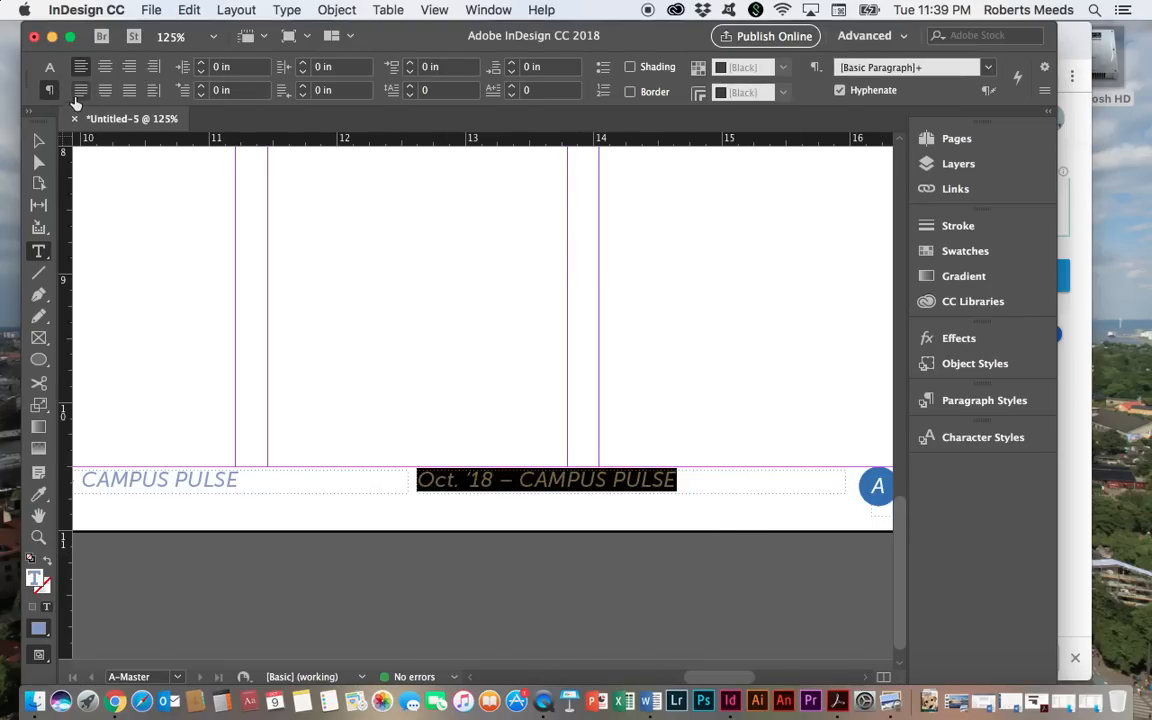
left_click(129, 66)
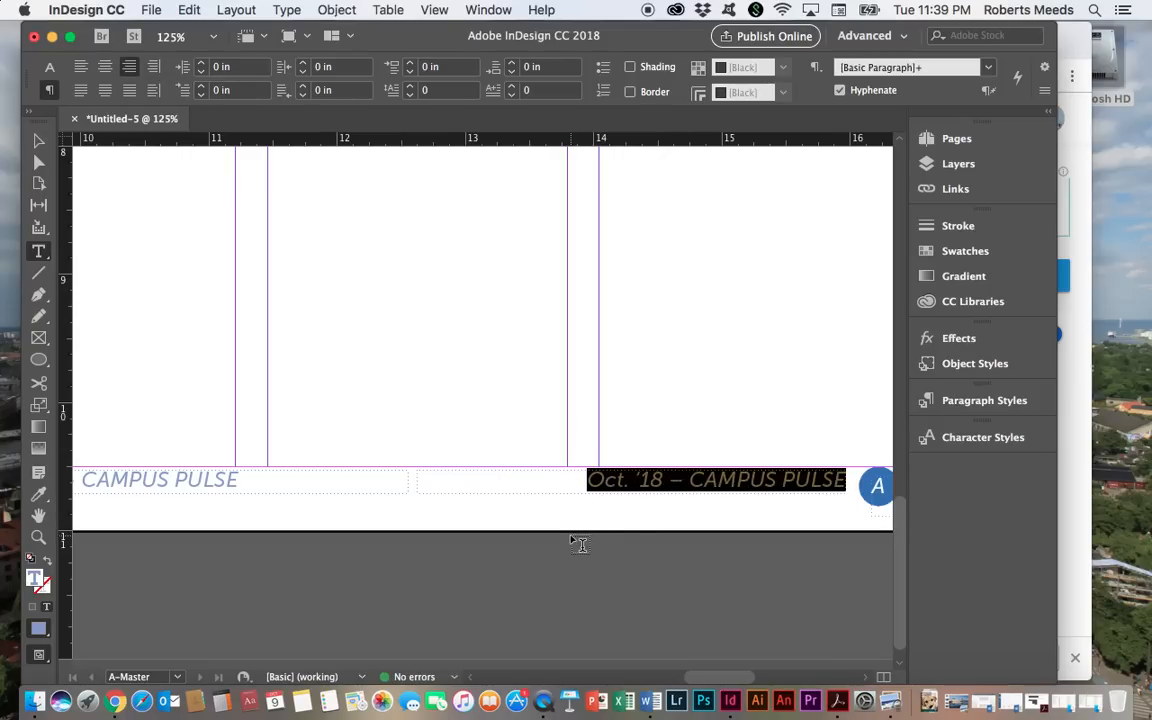
Replace the right page's footer text with "WHEN COLLEGE GETS TOUGH, GET TUFFY" and deselect it
left_click(33, 252)
left_click_drag(845, 479, 564, 472)
type("WH")
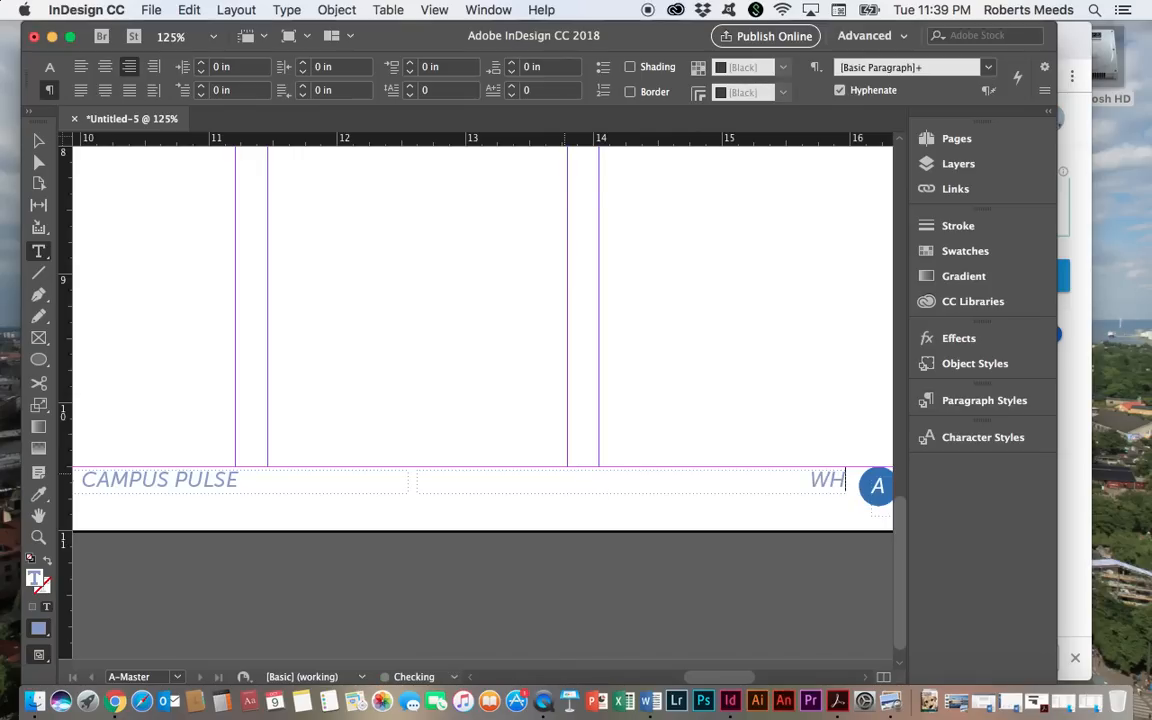
type("EN COLLEGE")
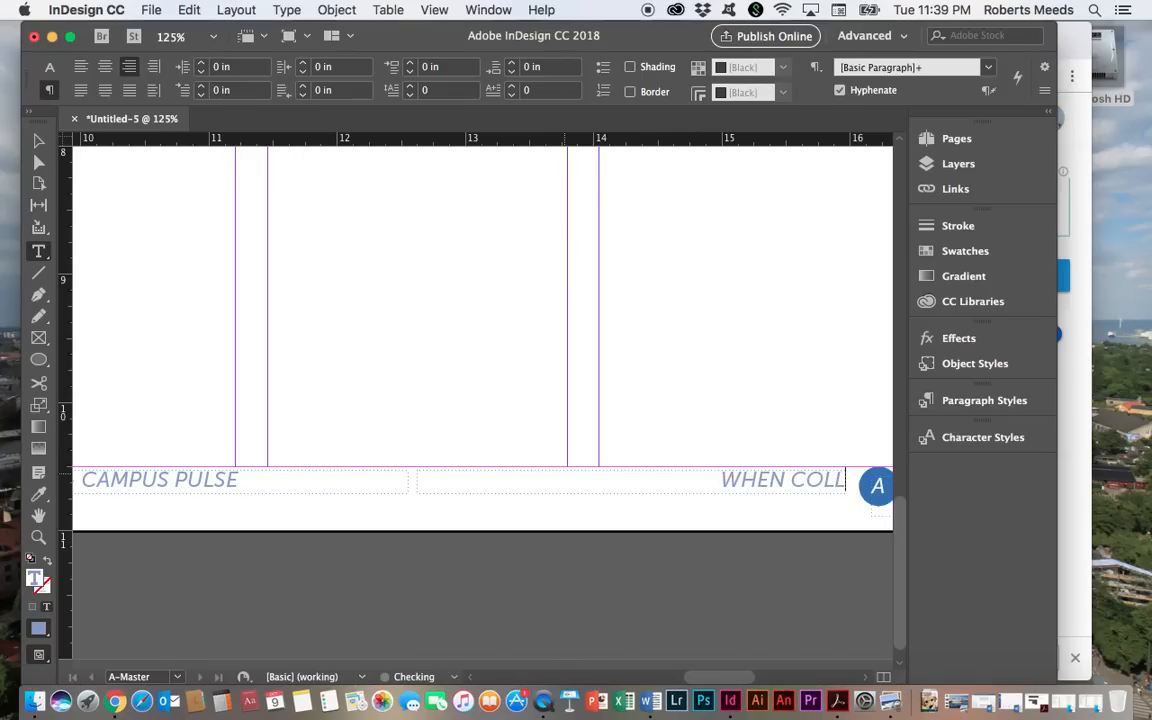
type("S")
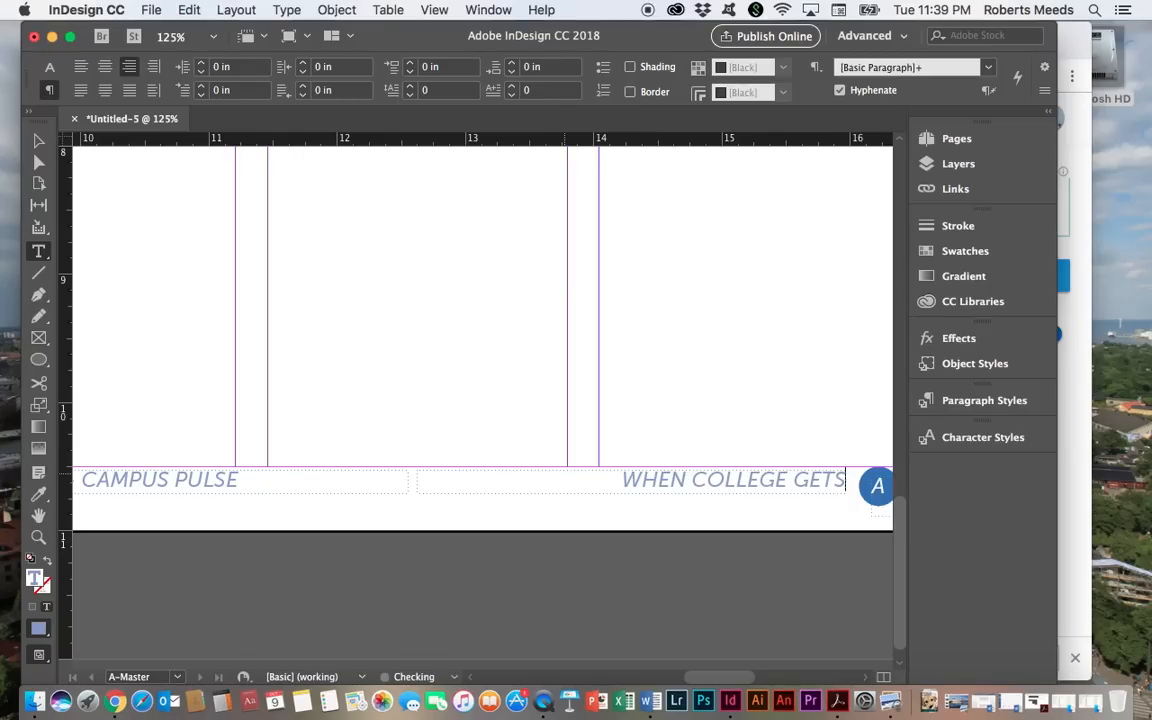
type(" TOUGH")
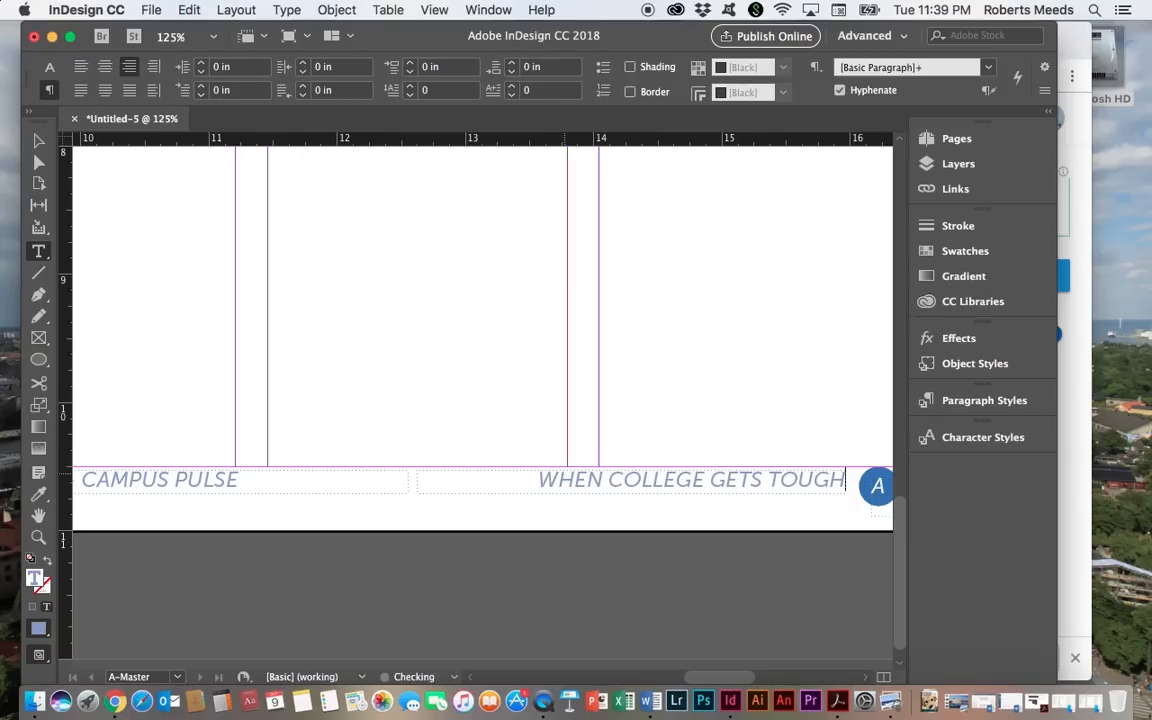
type(",")
type(" GET")
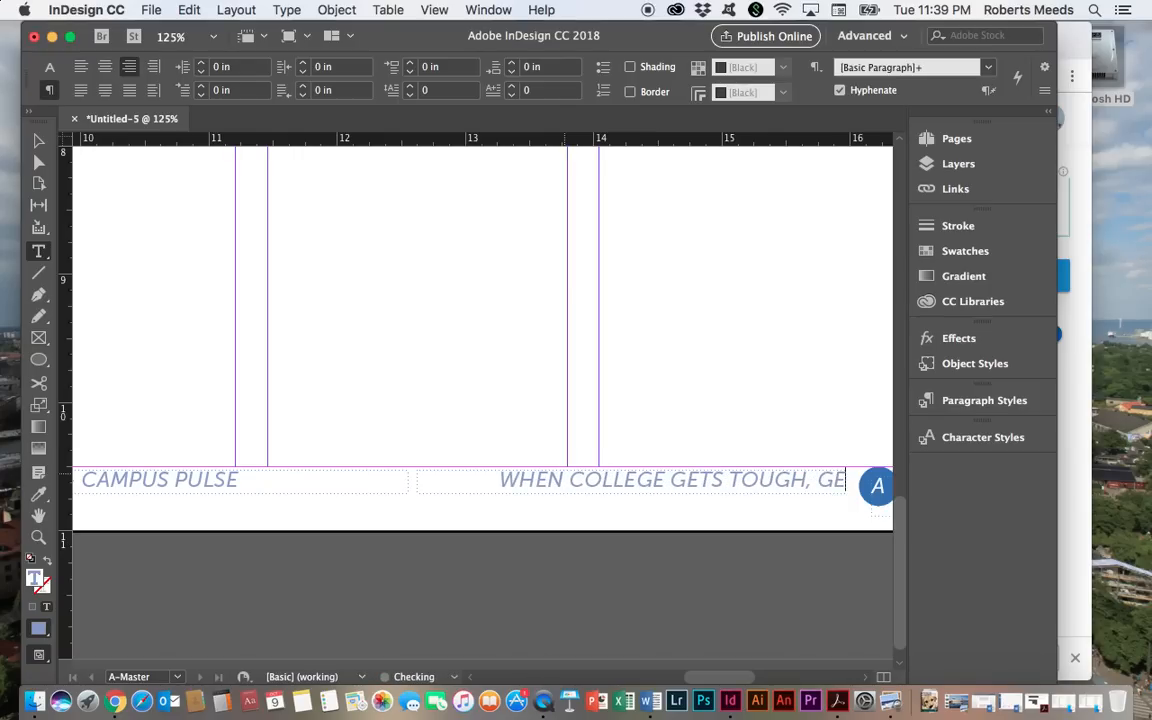
type(" TU")
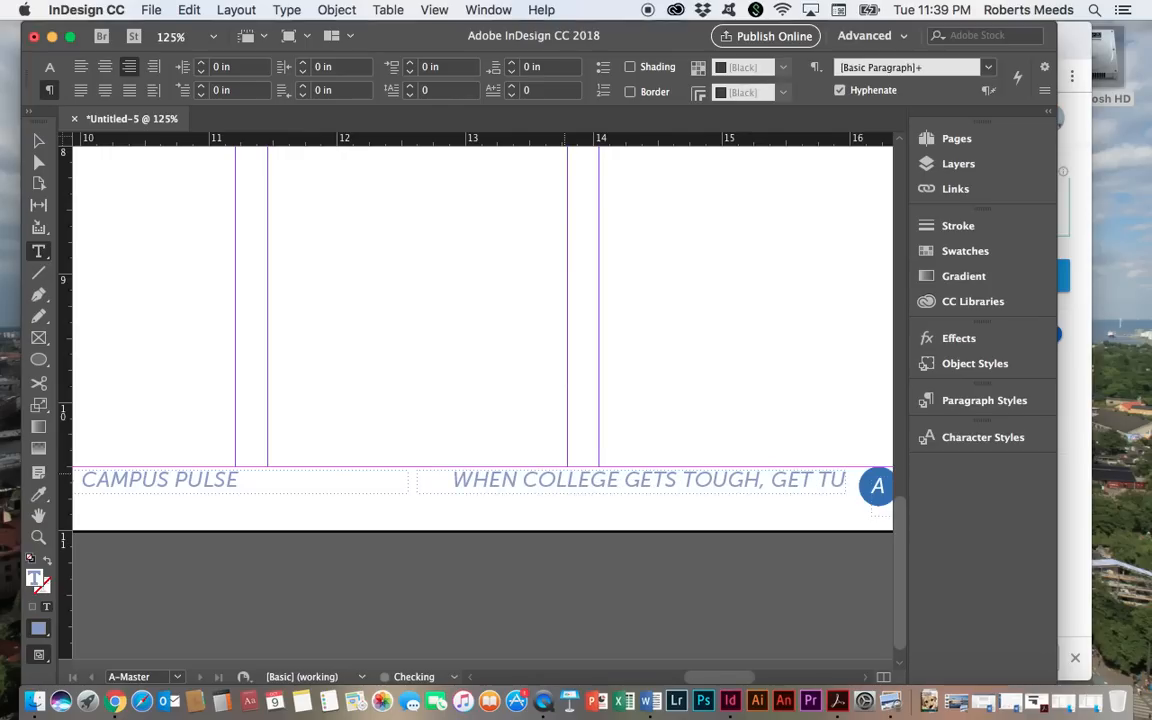
type("FFY")
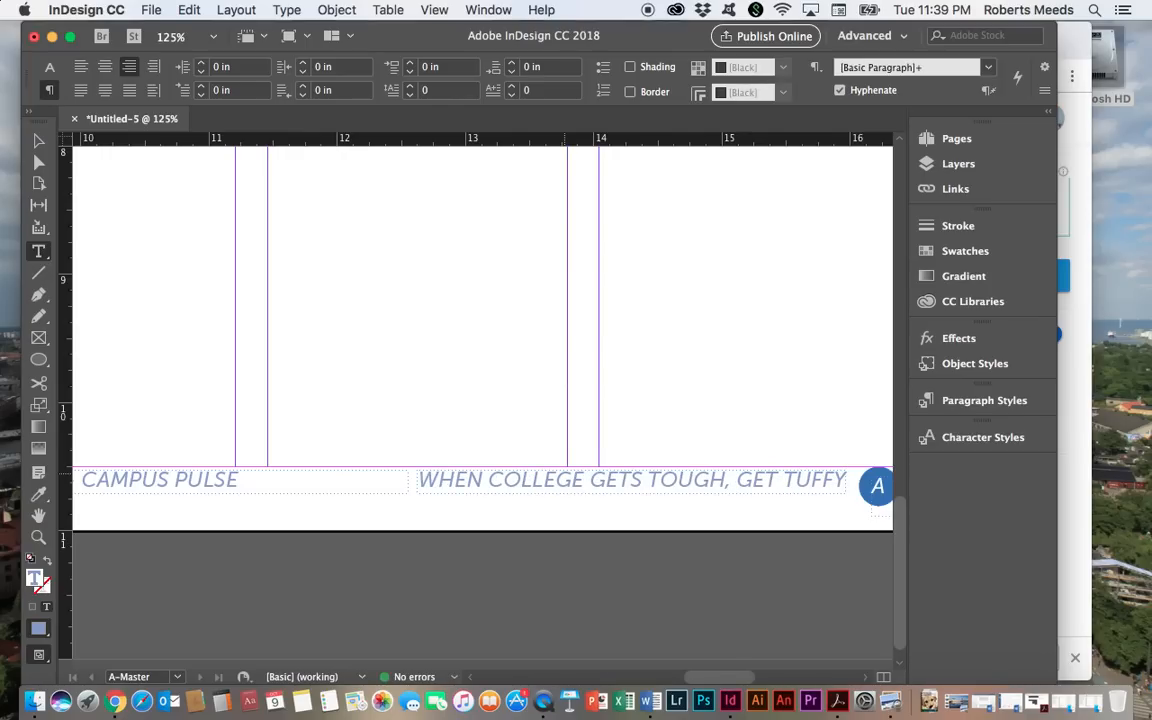
left_click(610, 563)
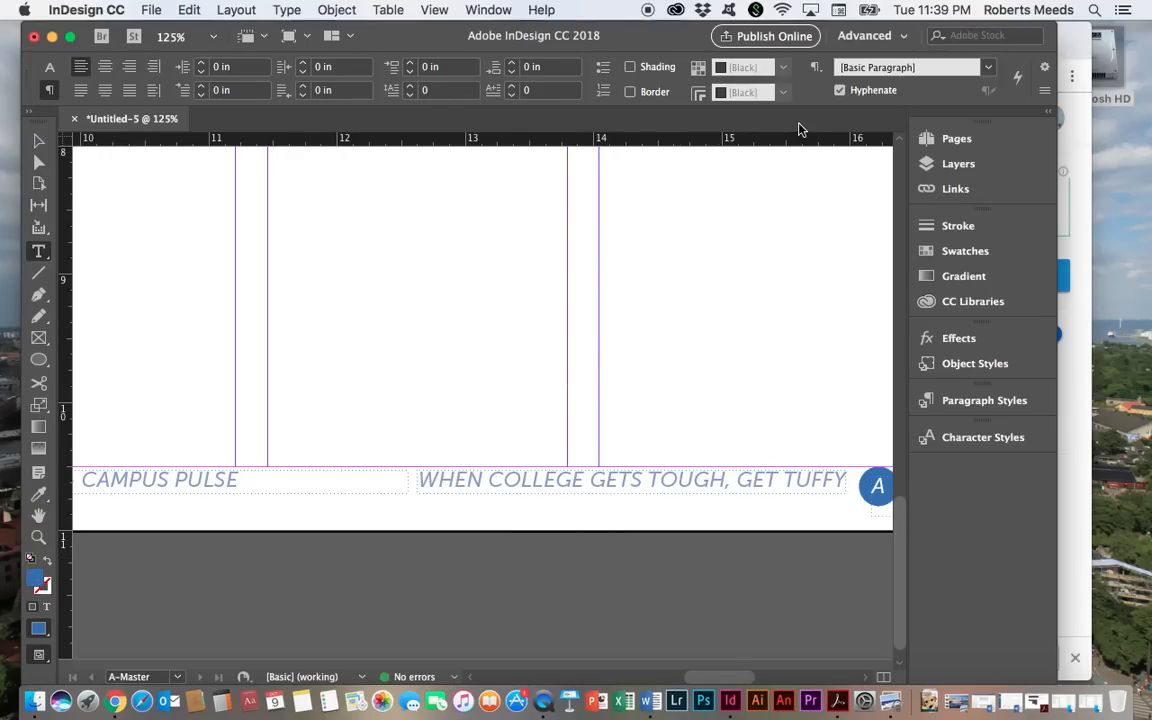
Add a horizontal ruler guide at 10.58 in across the footer of the master spread
left_click_drag(801, 140, 818, 478)
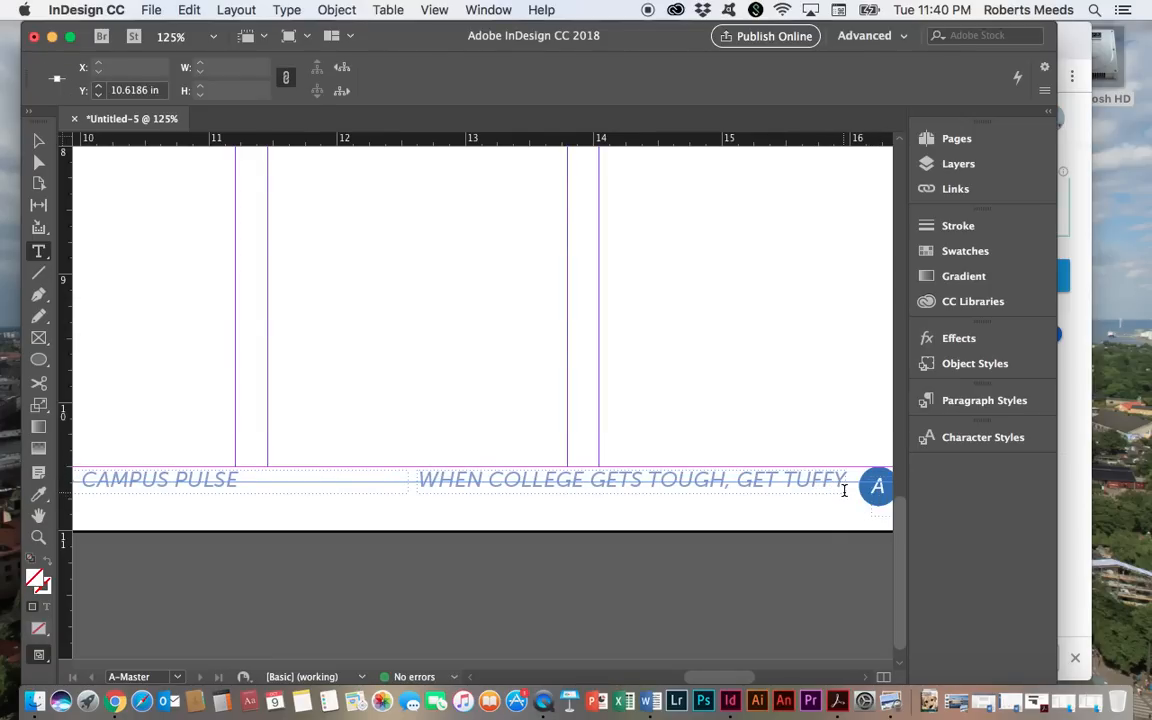
left_click(844, 490)
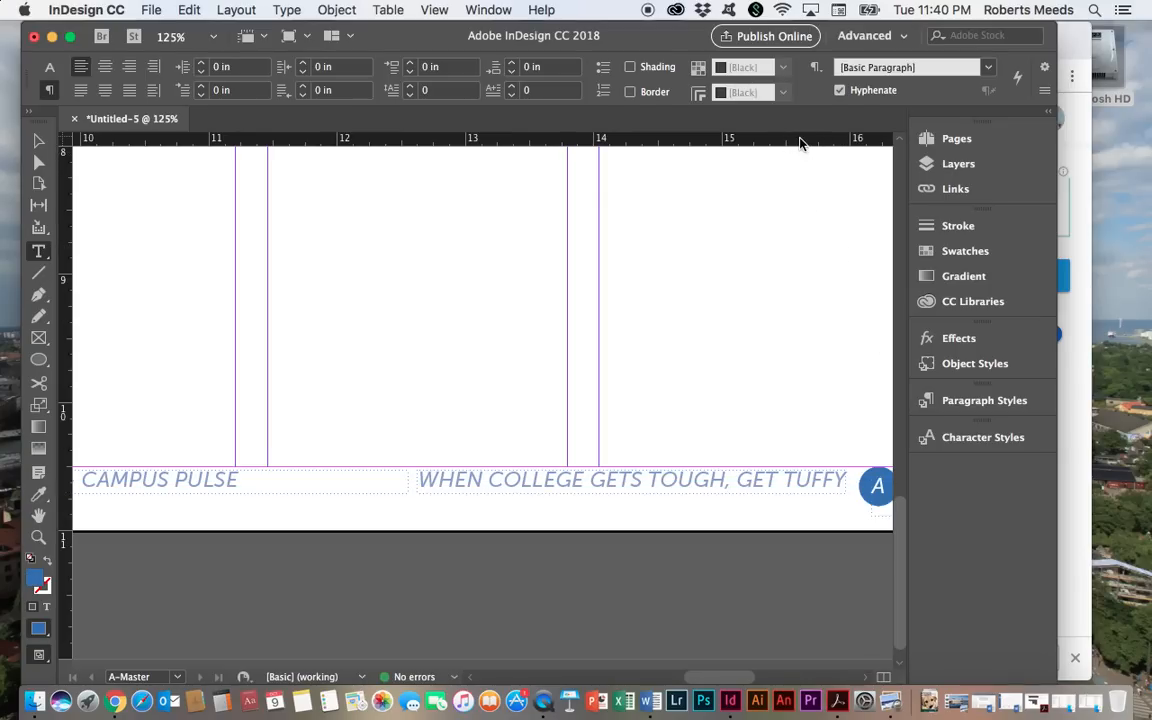
left_click_drag(800, 143, 812, 480)
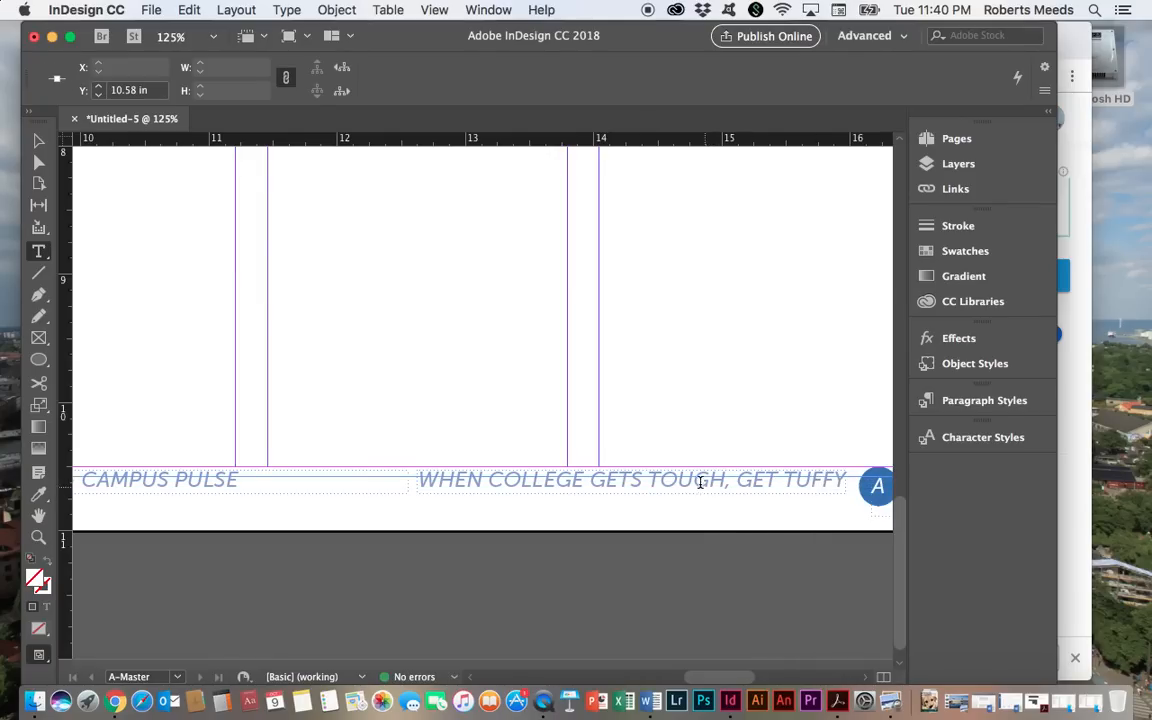
Nudge the right page's footer frame down and toward its number circle to X 16.0064 in, Y 10.7489 in, and deselect it
left_click(41, 142)
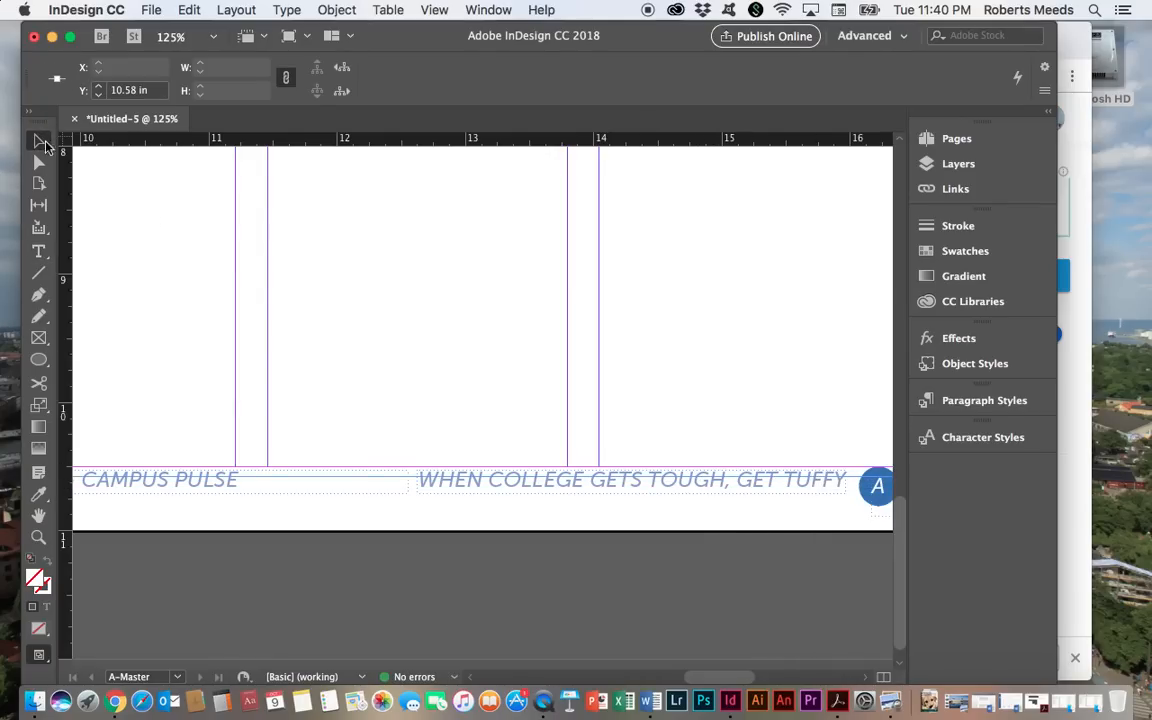
left_click(813, 488)
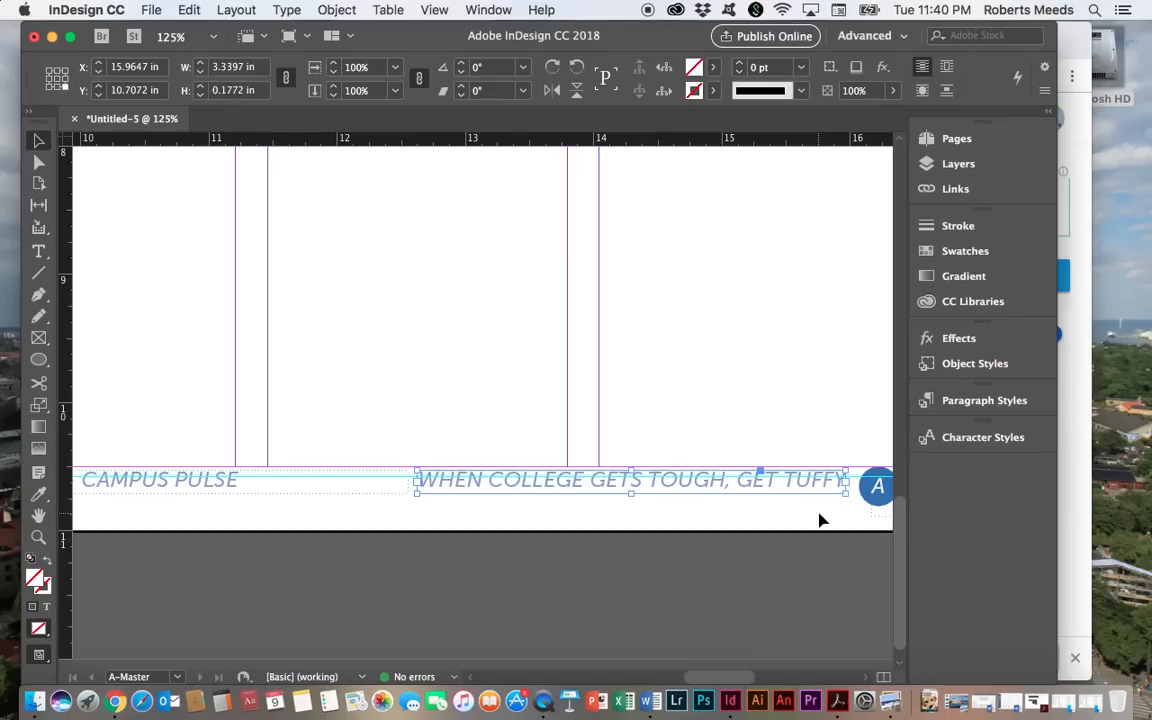
key("Down")
key("Down")
key("Down")
key("Down")
key("Right")
key("Right")
key("Right")
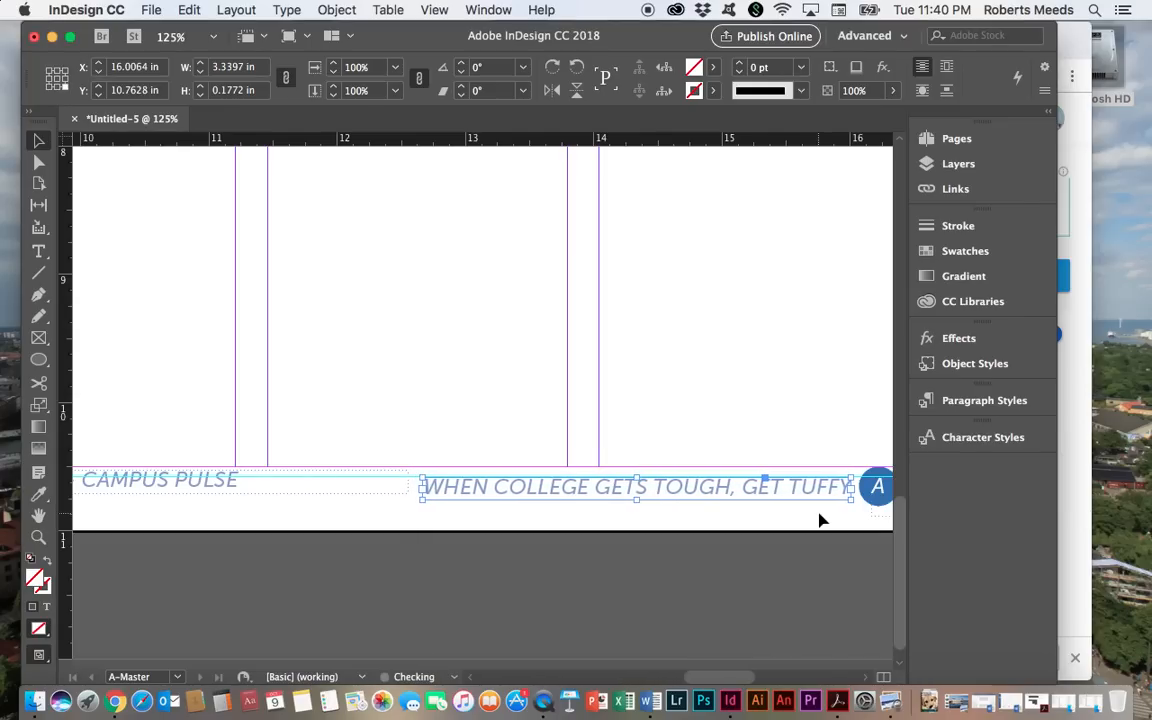
key("Up")
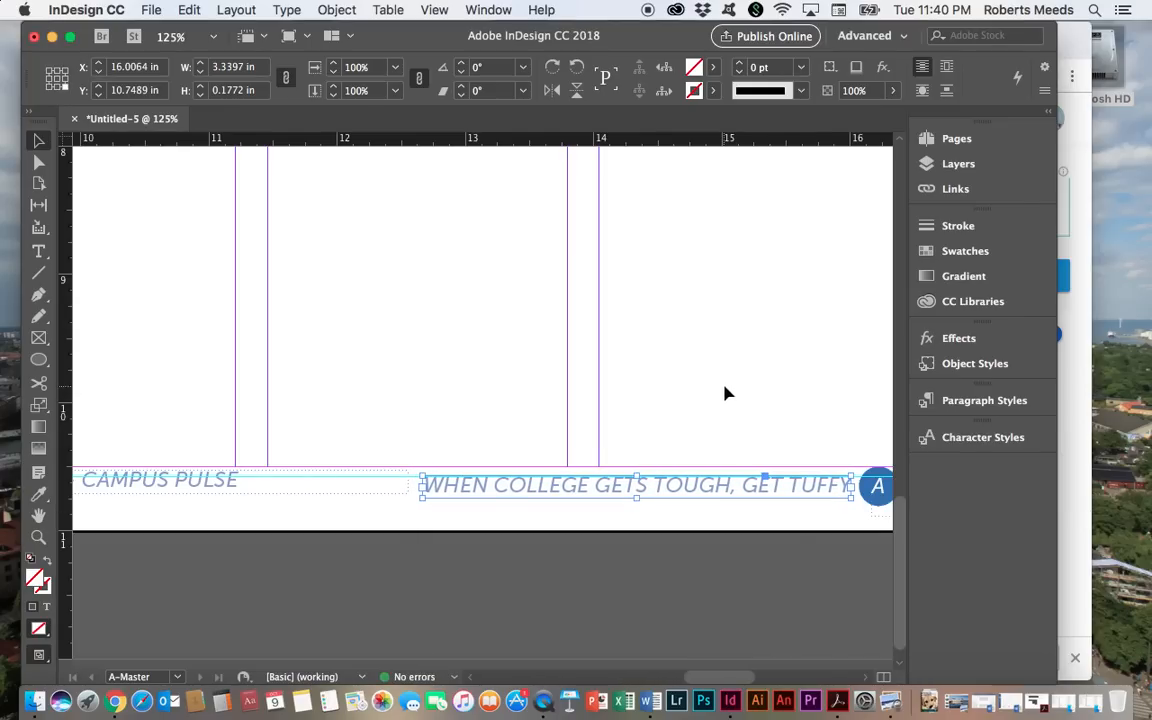
left_click(727, 393)
Delete the two leftover "Oct. ’18 – CAMPUS PULSE" copies on either side of the master spread's spine
key("super+0")
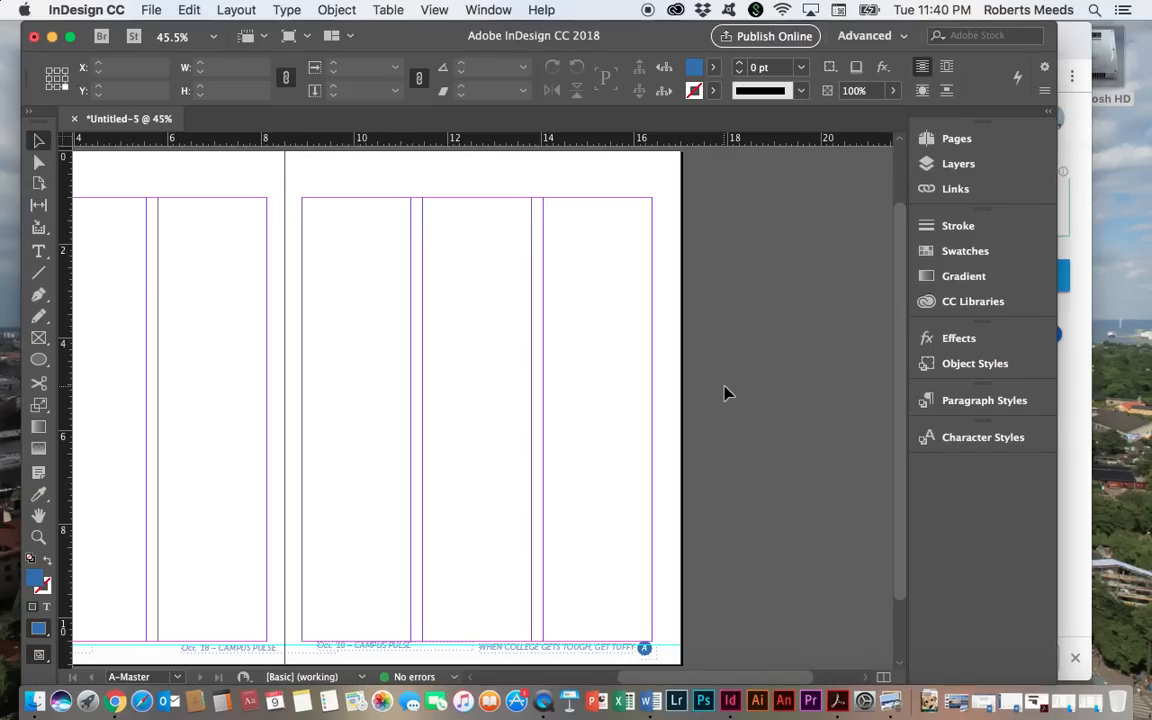
scroll(481, 401, "left", 5)
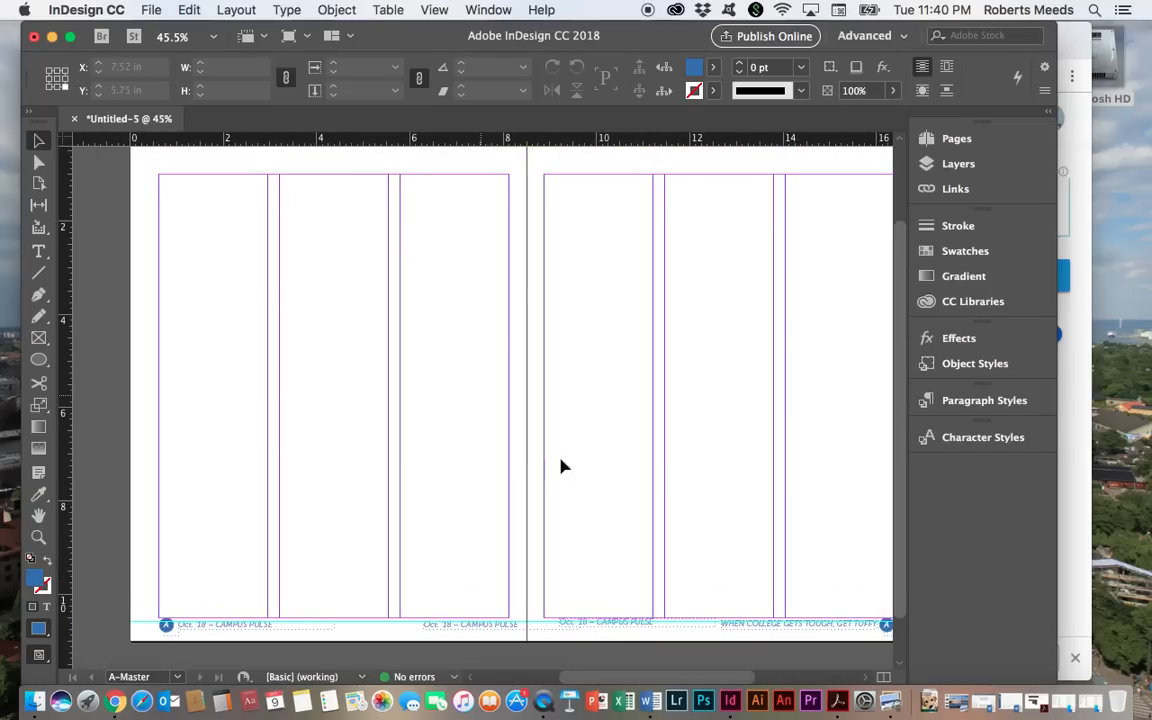
left_click(591, 625)
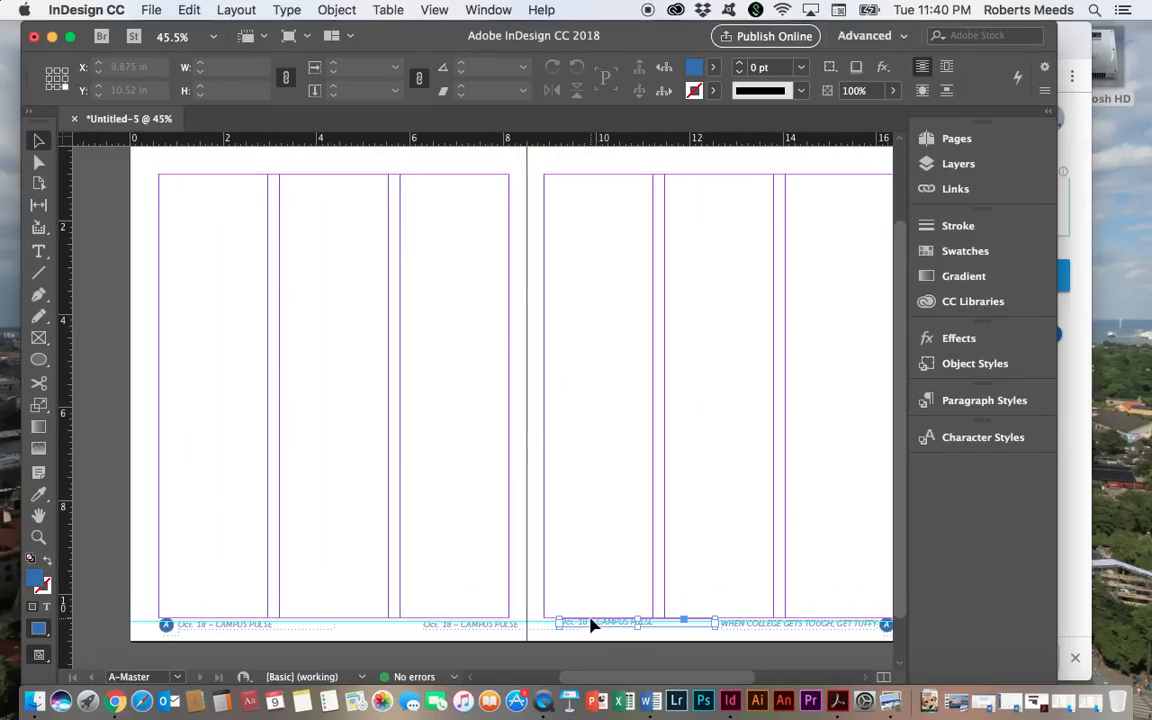
key("Delete")
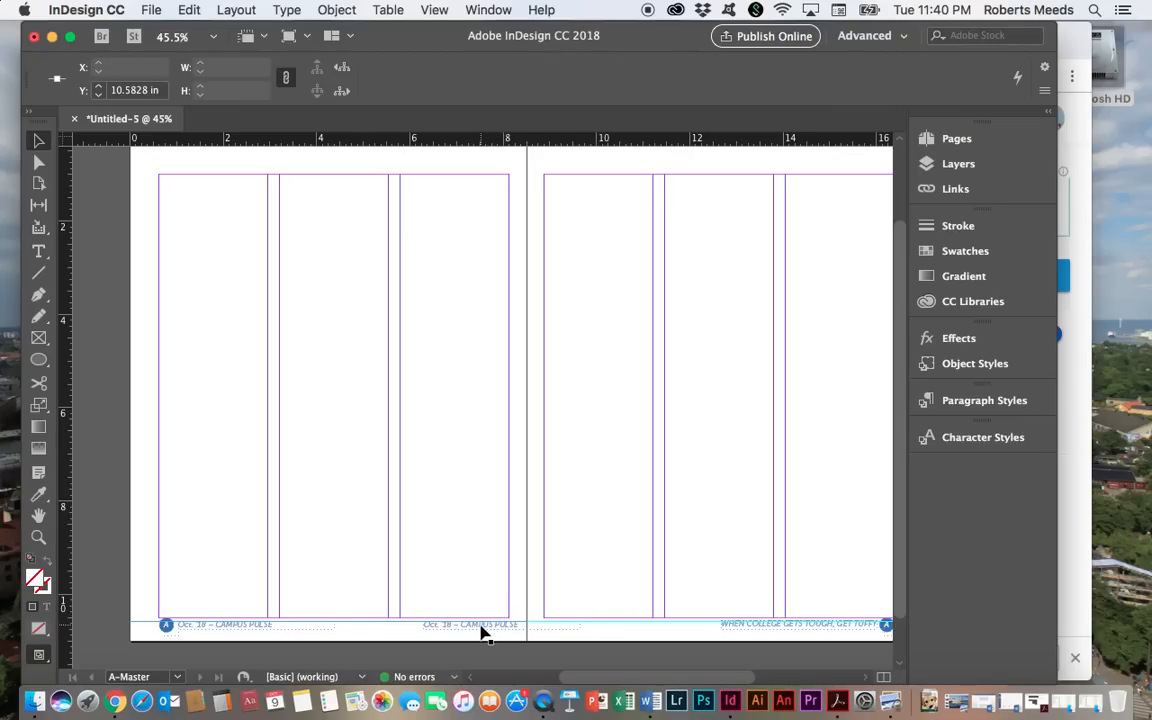
left_click(480, 627)
key("Delete")
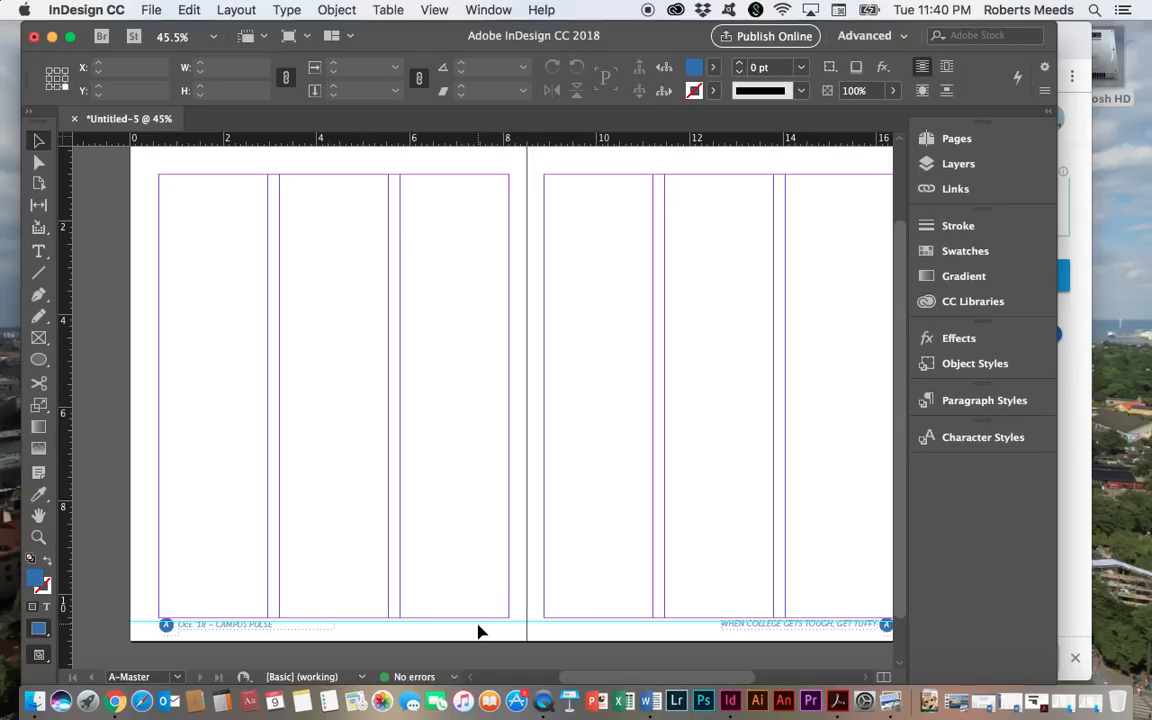
Check the footers and page numbers on the spreads of pages 16–17 and 8–9
scroll(440, 586, "right", 2)
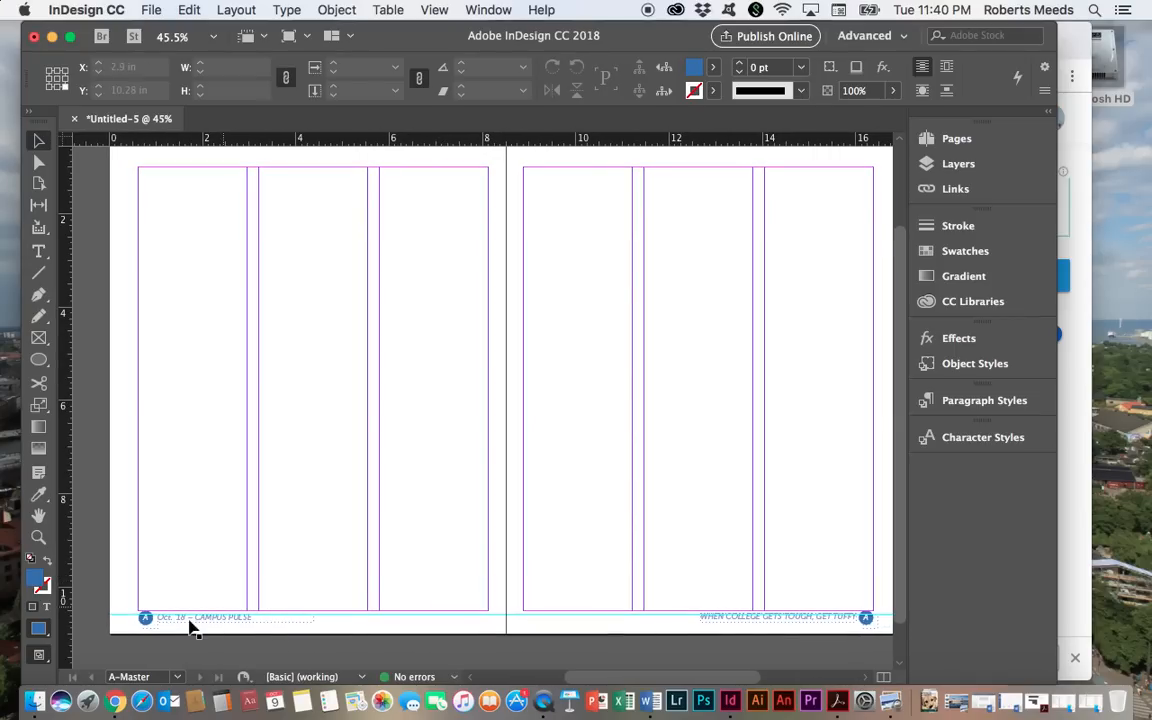
left_click(165, 677)
left_click(132, 562)
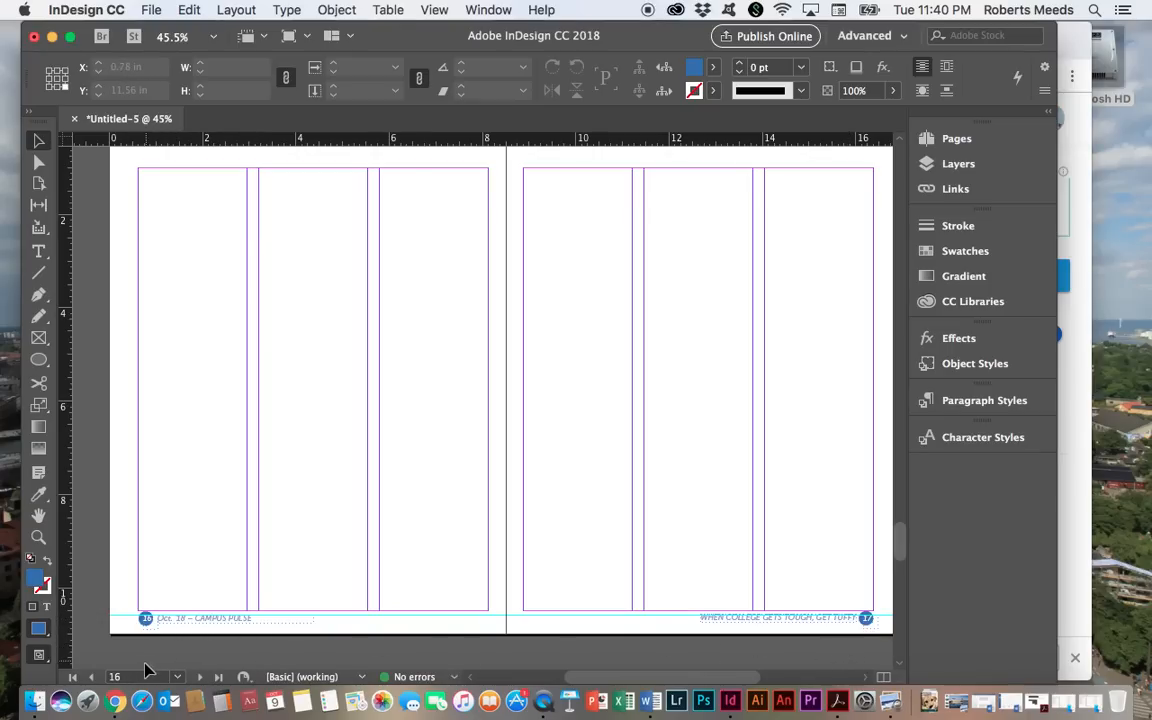
left_click(165, 677)
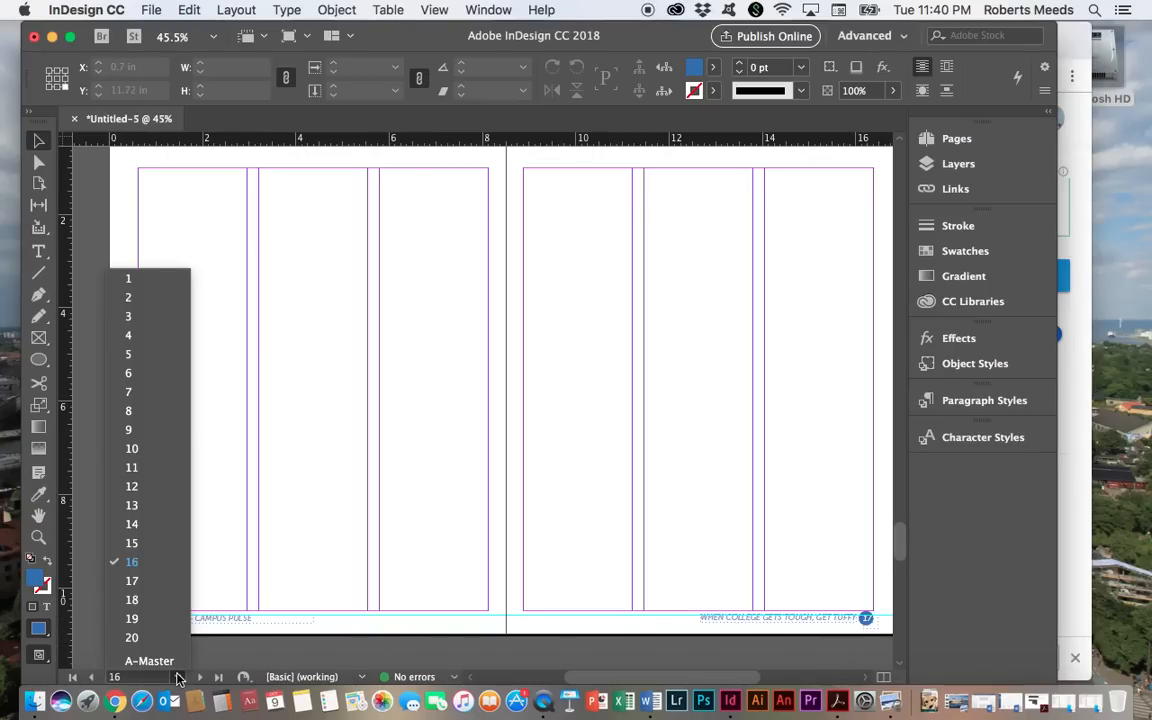
left_click(128, 431)
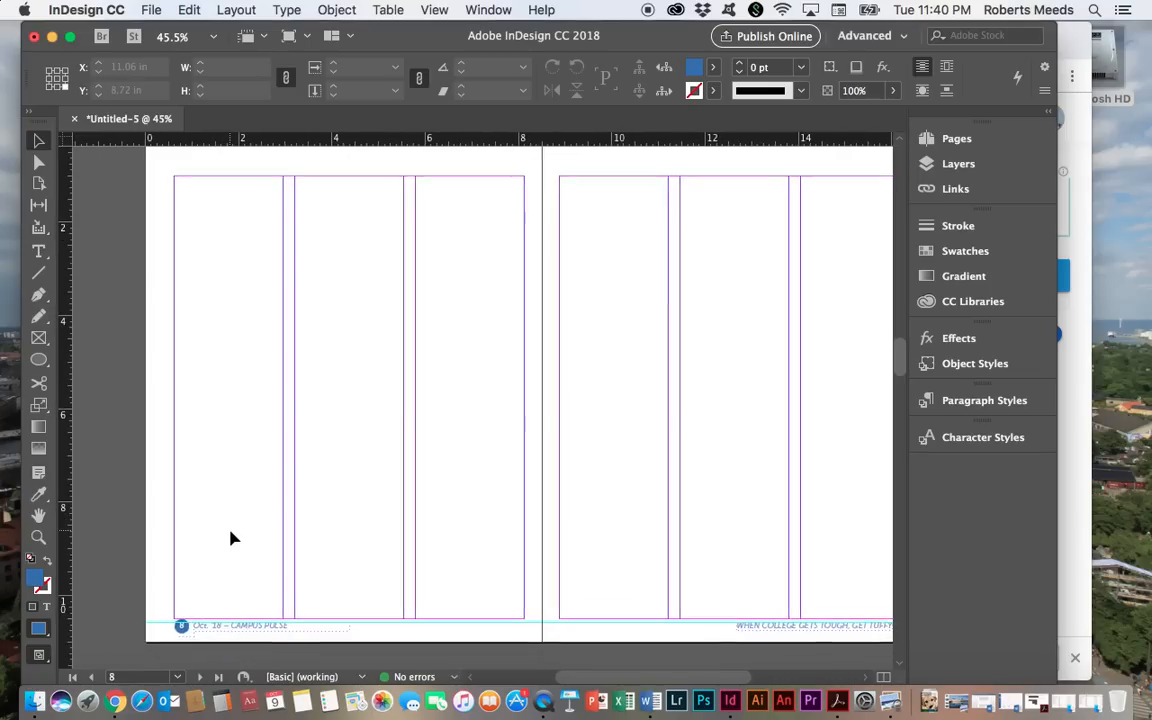